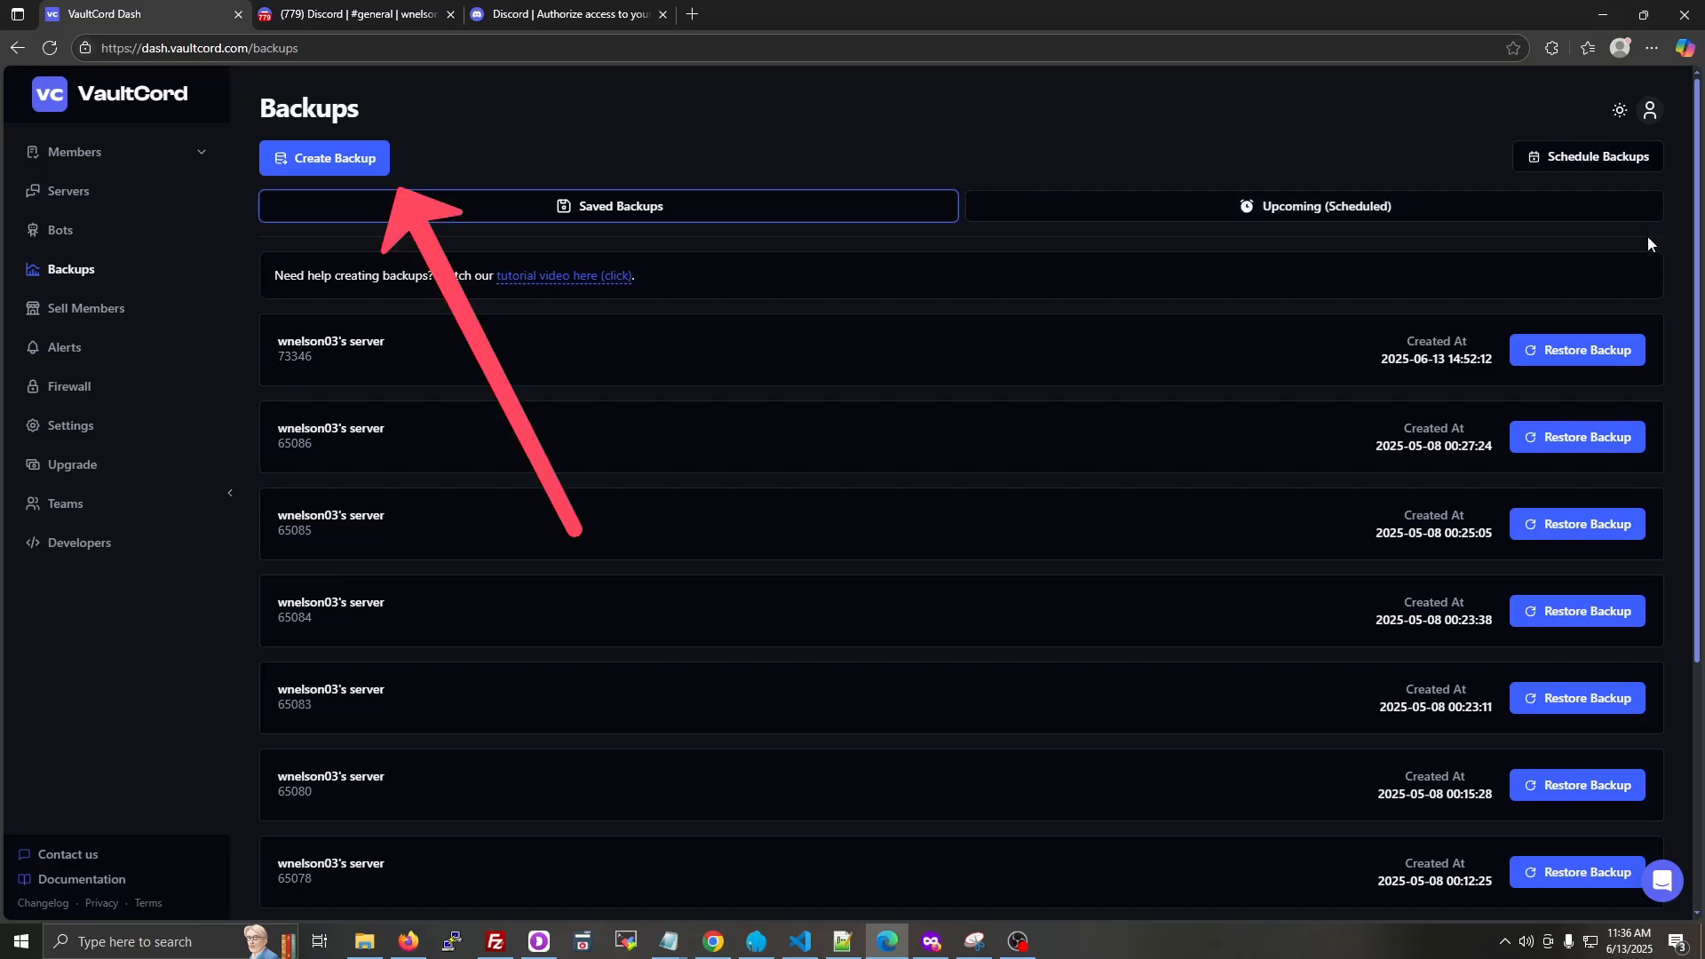
- Start a new server backup and link the Discord account by authorizing VaultCord
{"action": "left_click", "coordinate": [364, 162]}
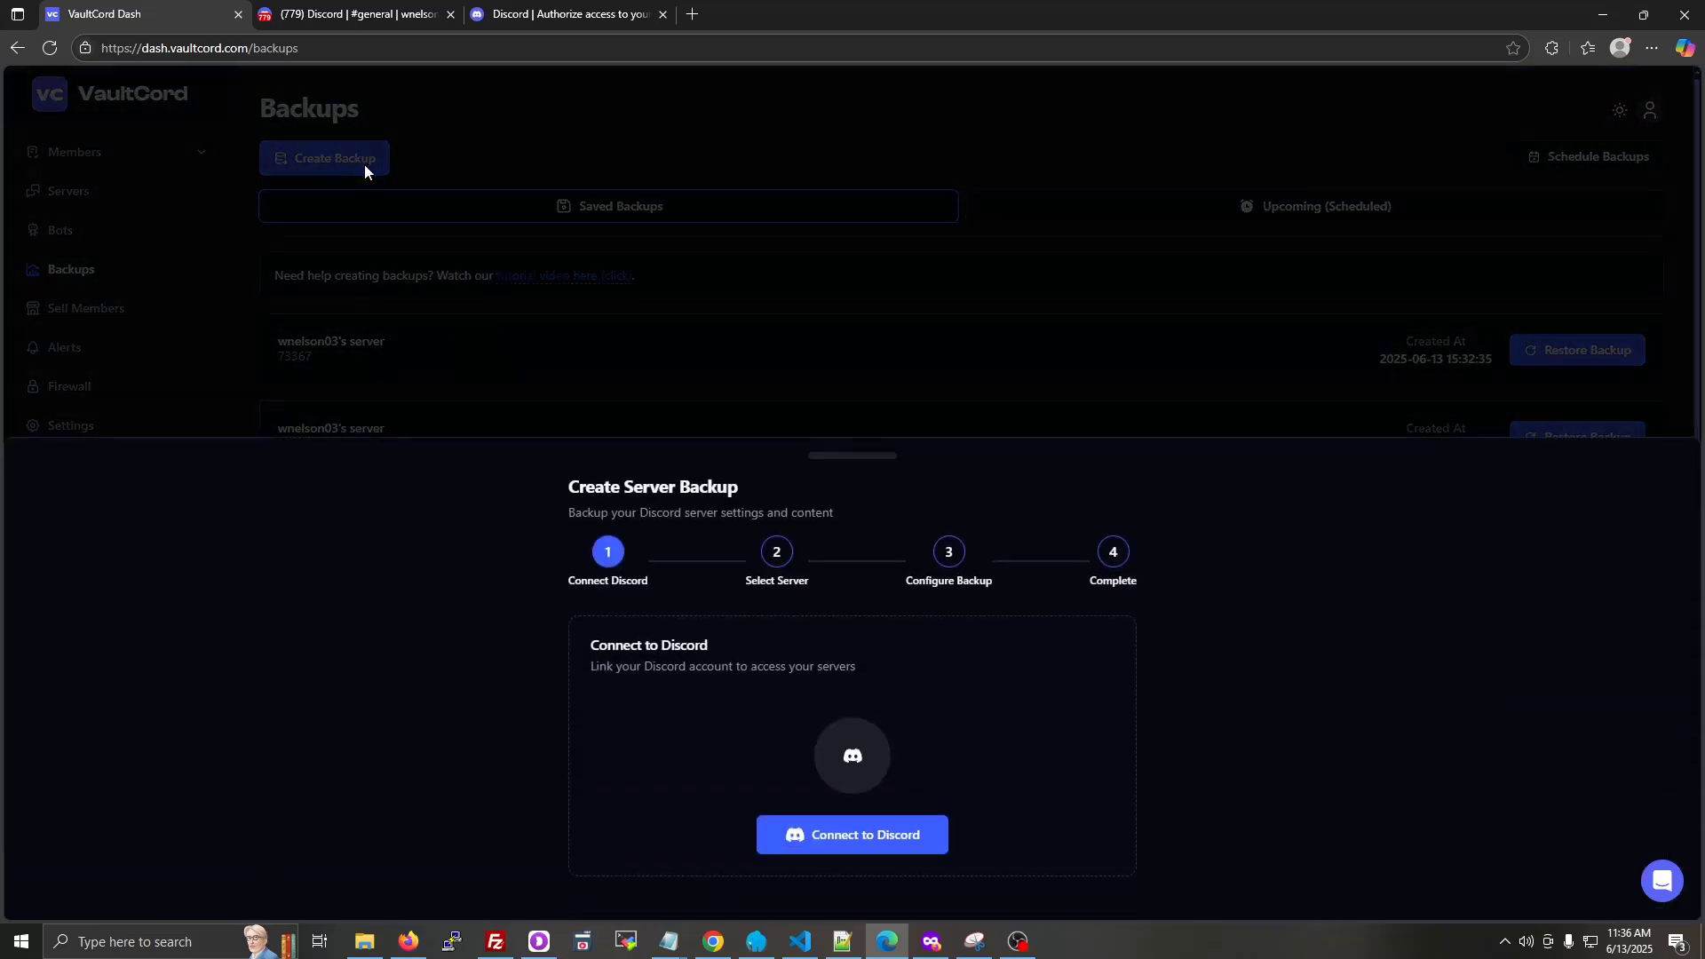
{"action": "left_click", "coordinate": [919, 836]}
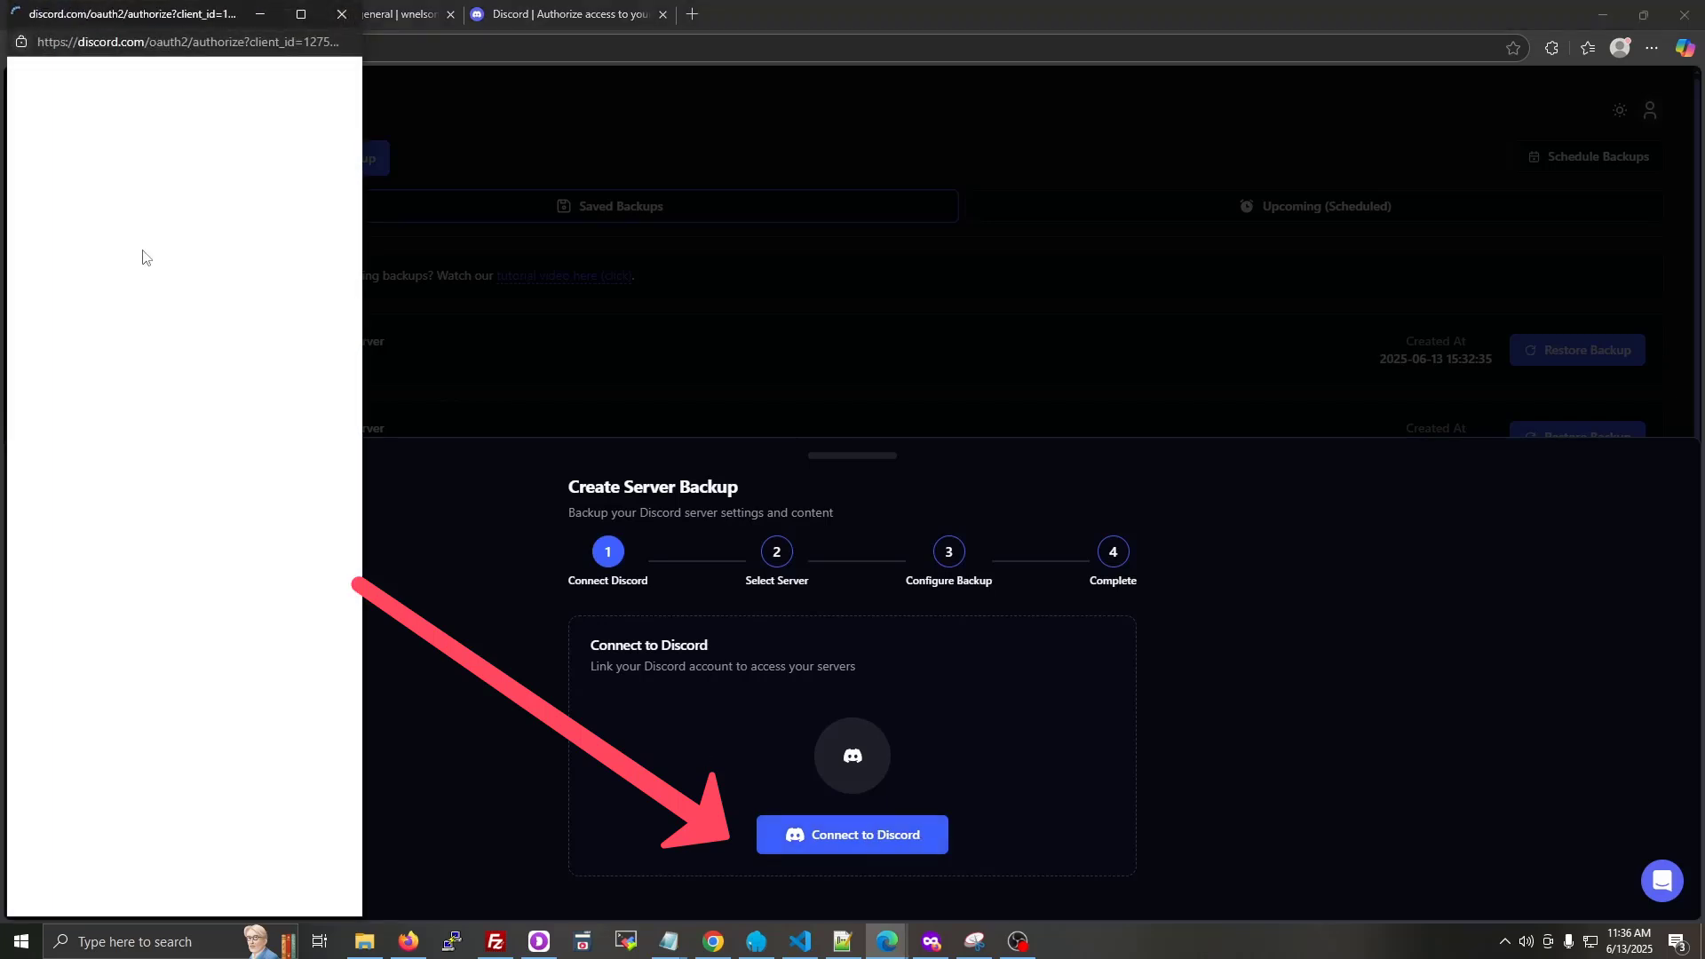
{"action": "left_click", "coordinate": [222, 845]}
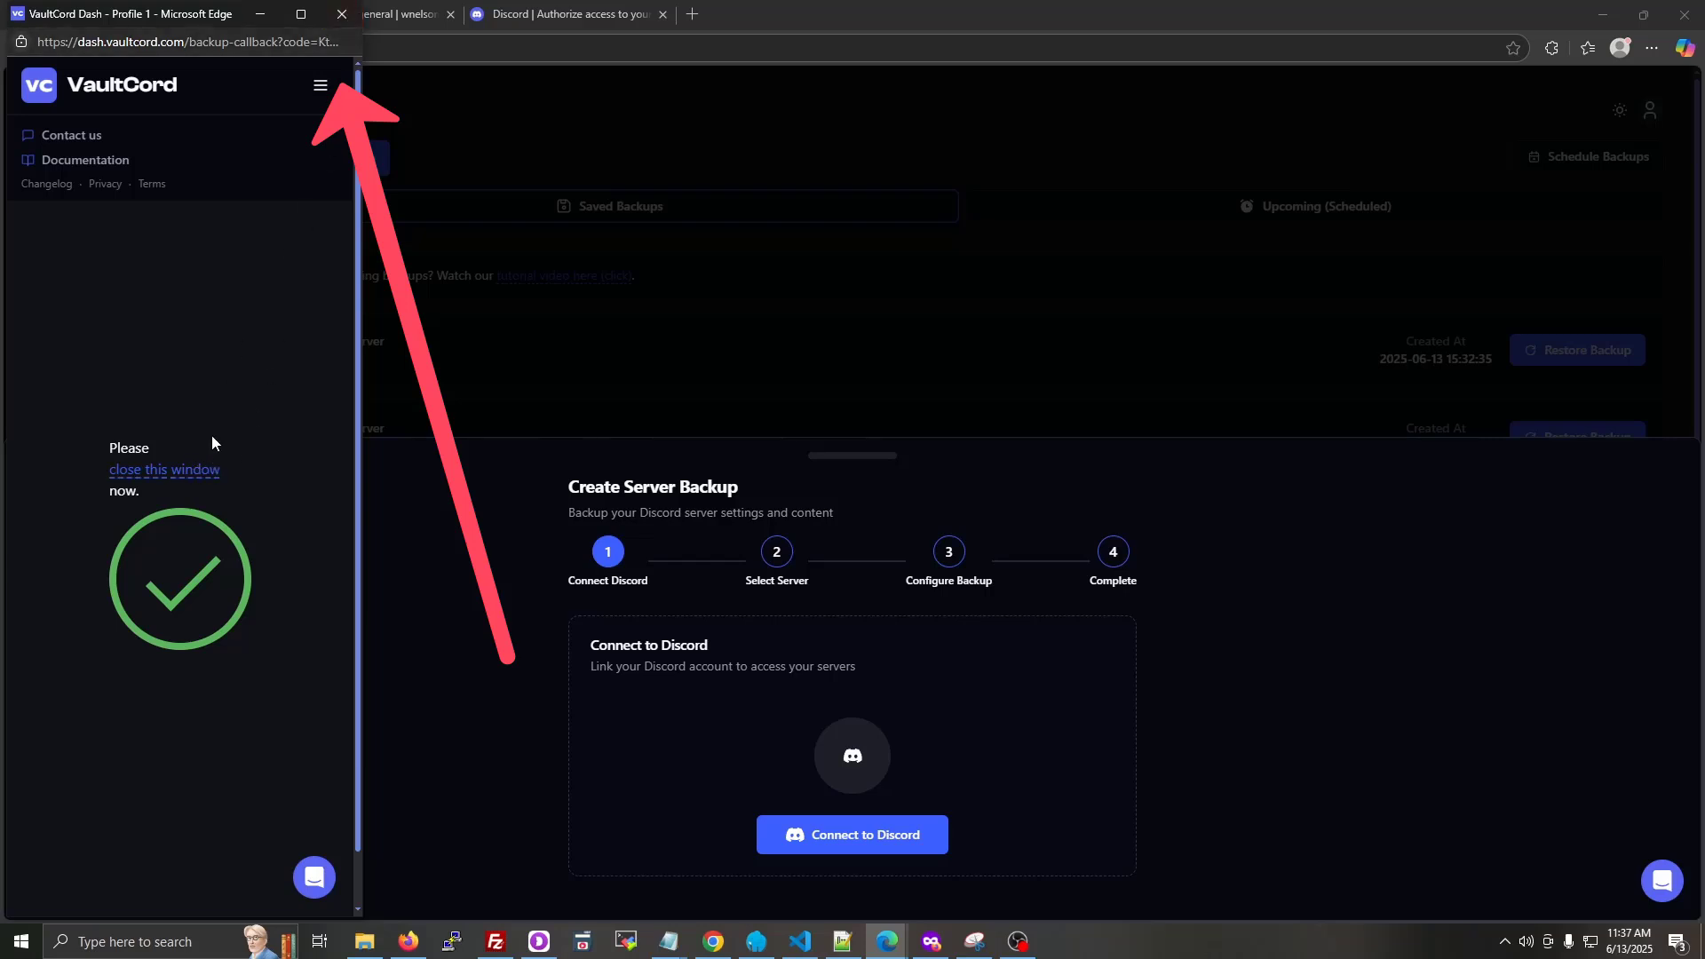
{"action": "left_click", "coordinate": [194, 469]}
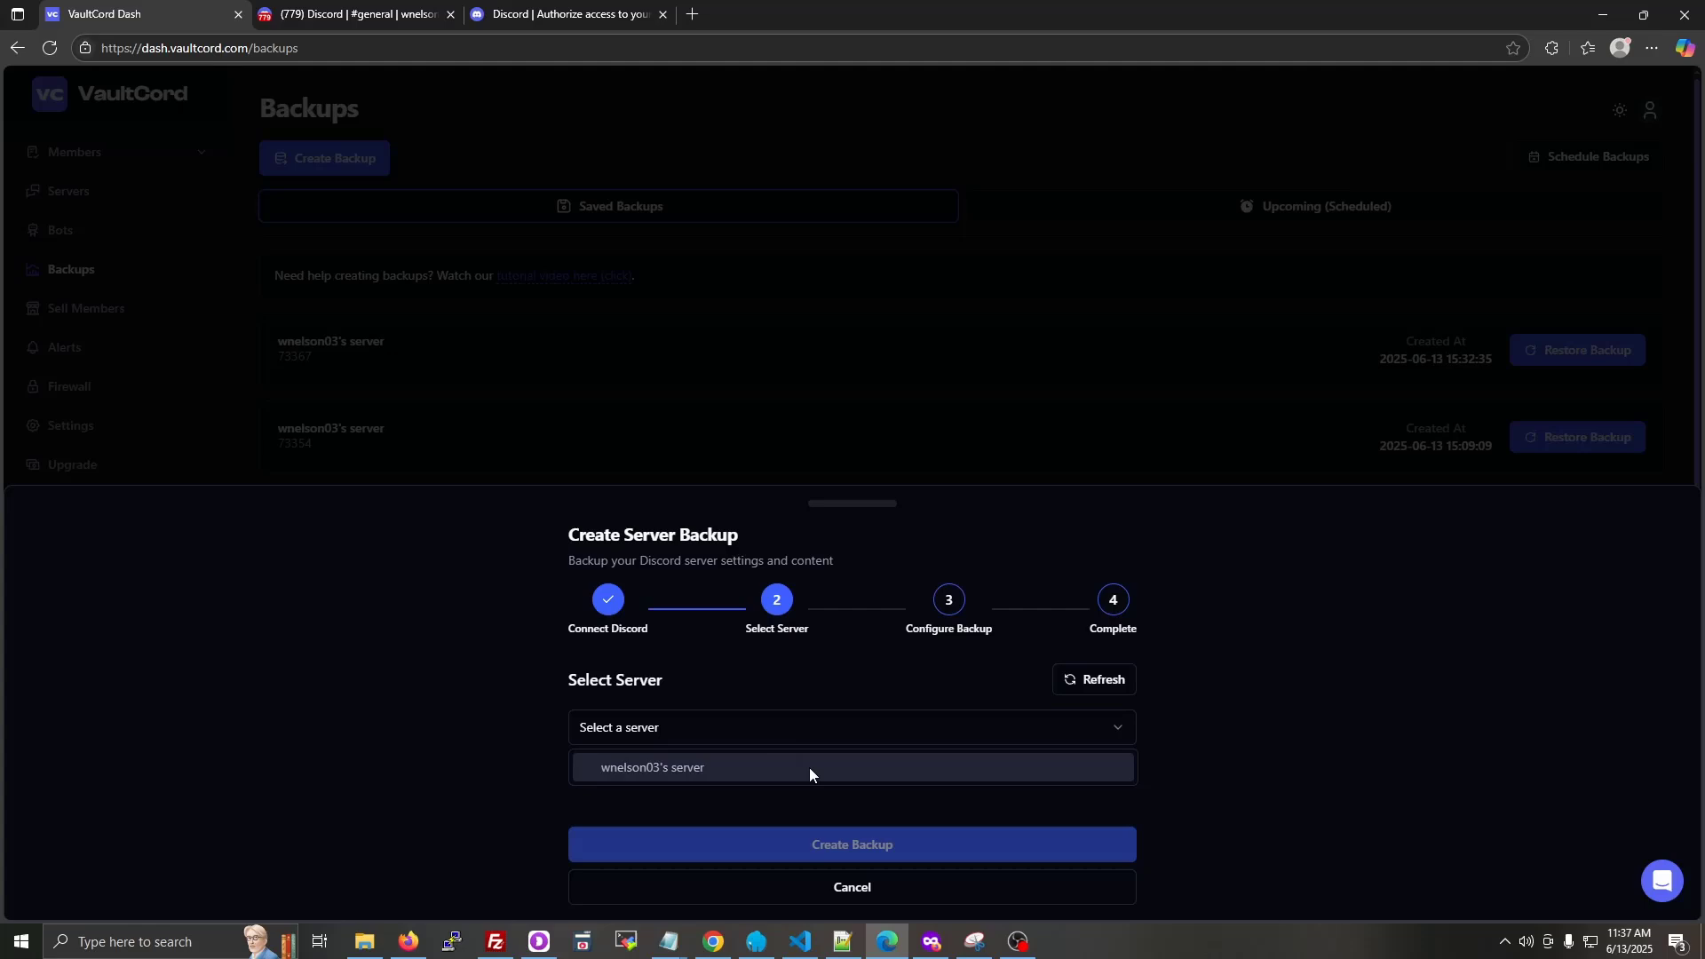
- Choose the Discord server to back up, leaving Assigned Roles and Download Attachments unchecked
{"action": "left_click", "coordinate": [726, 767]}
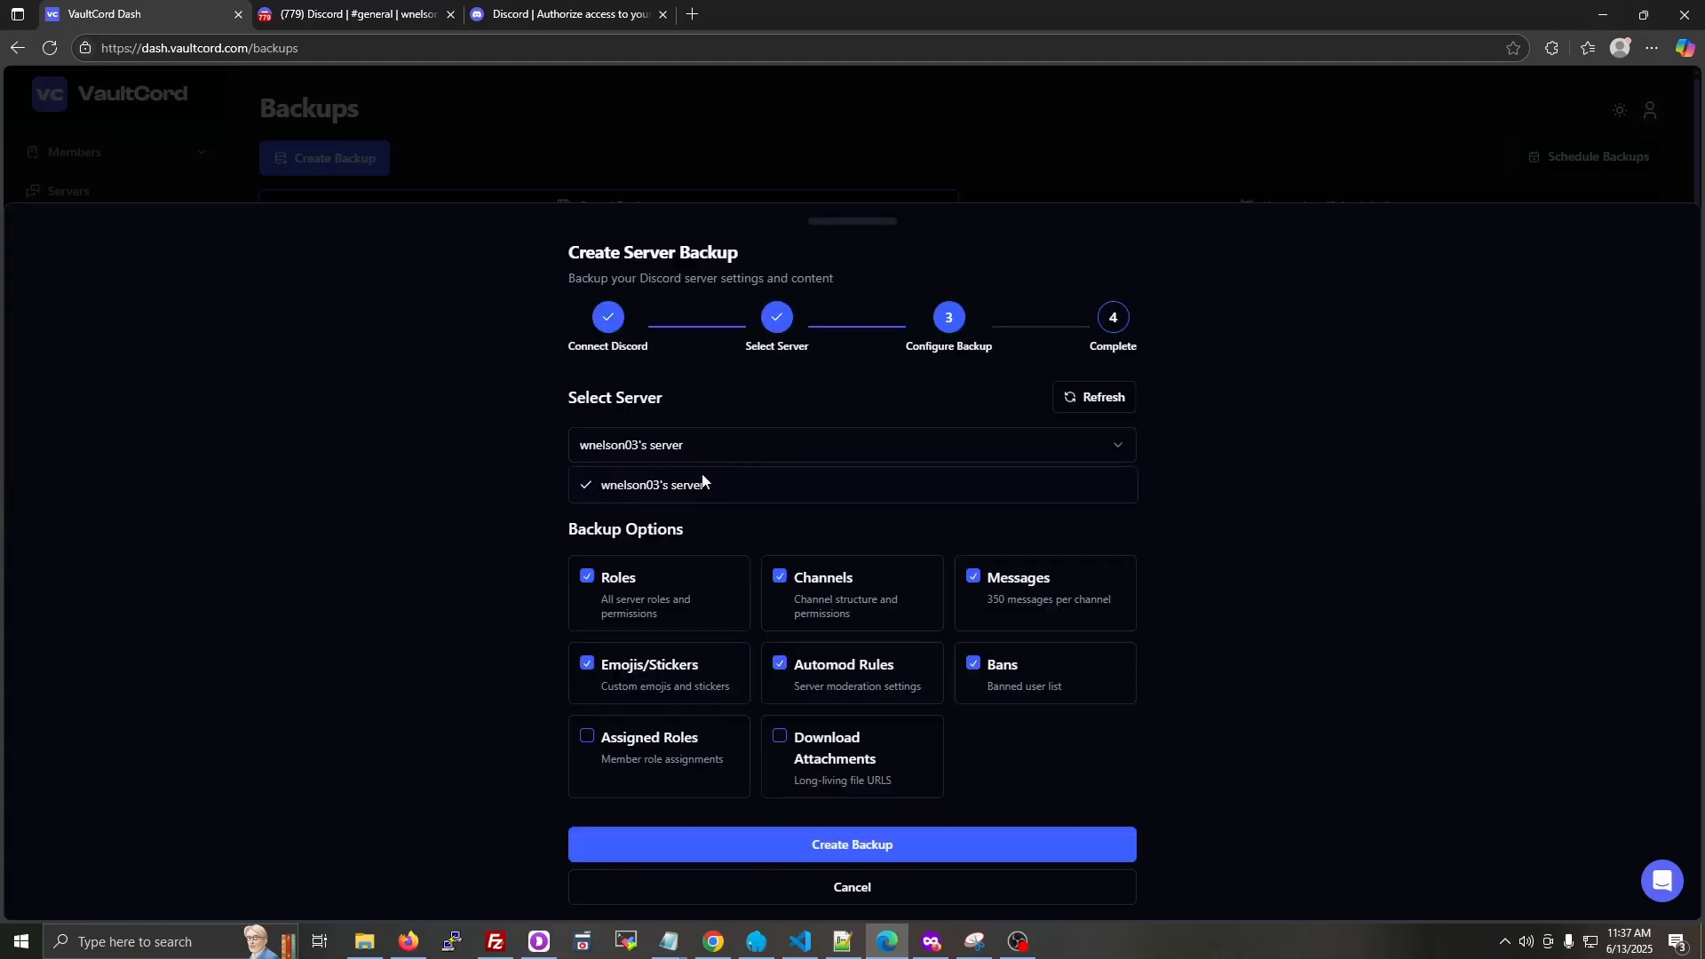
{"action": "left_click", "coordinate": [679, 460]}
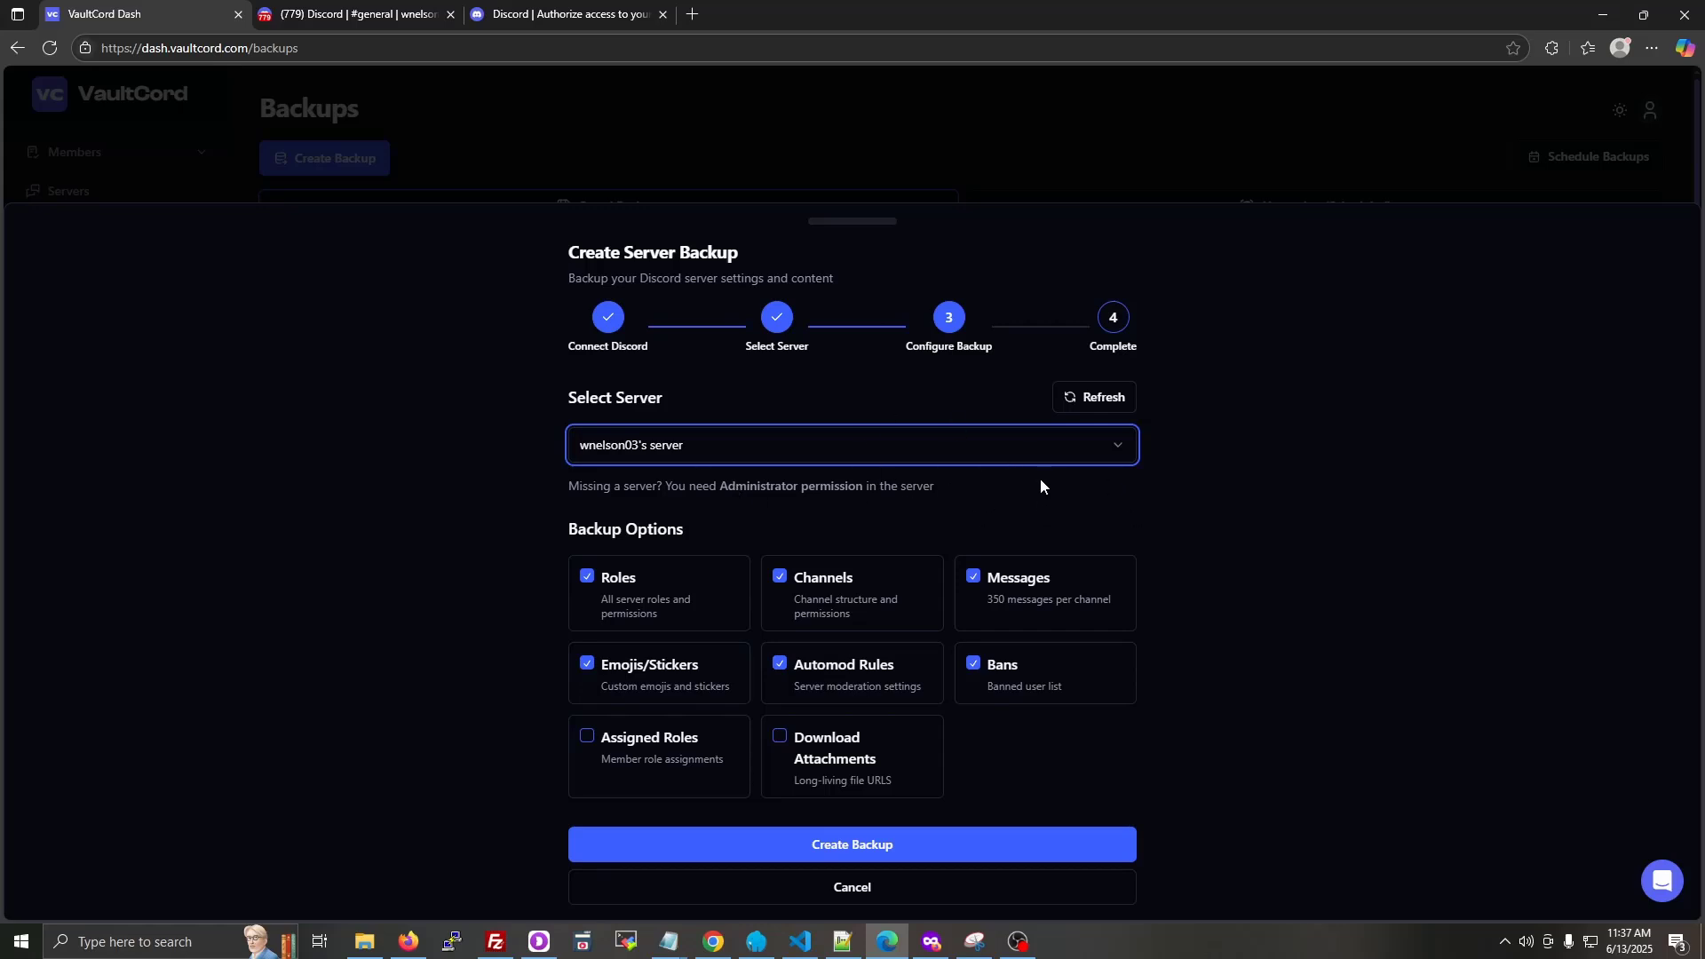
{"action": "left_click", "coordinate": [1107, 405]}
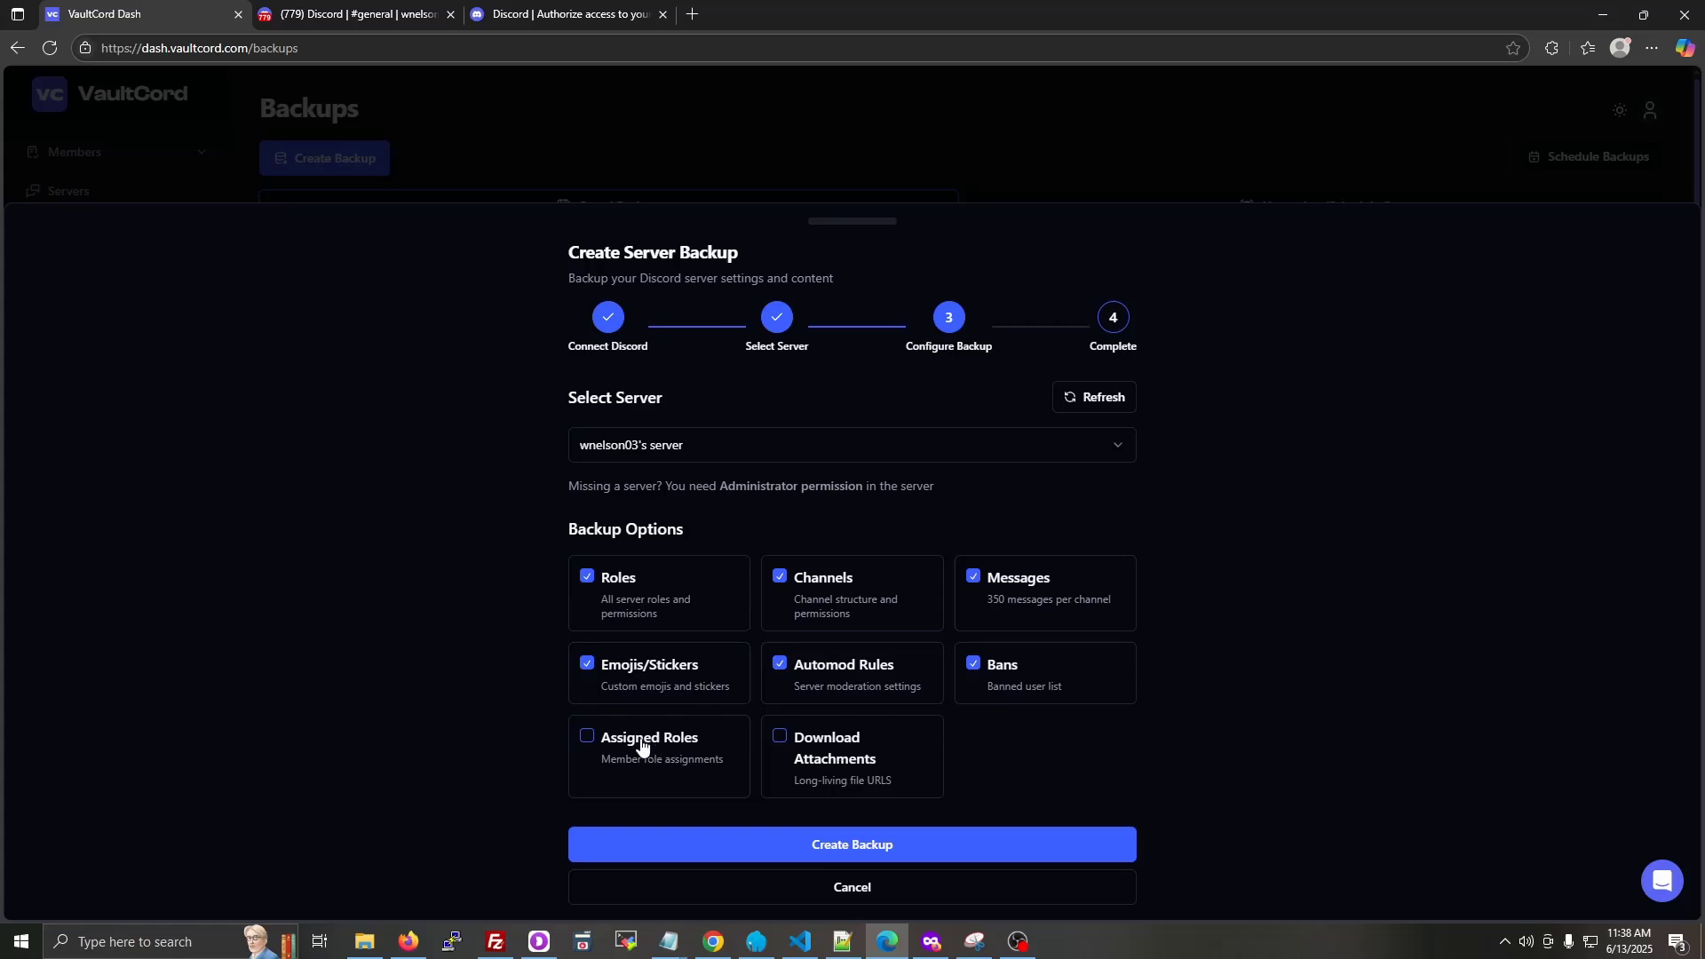
{"action": "left_click", "coordinate": [827, 756]}
{"action": "left_click", "coordinate": [726, 753]}
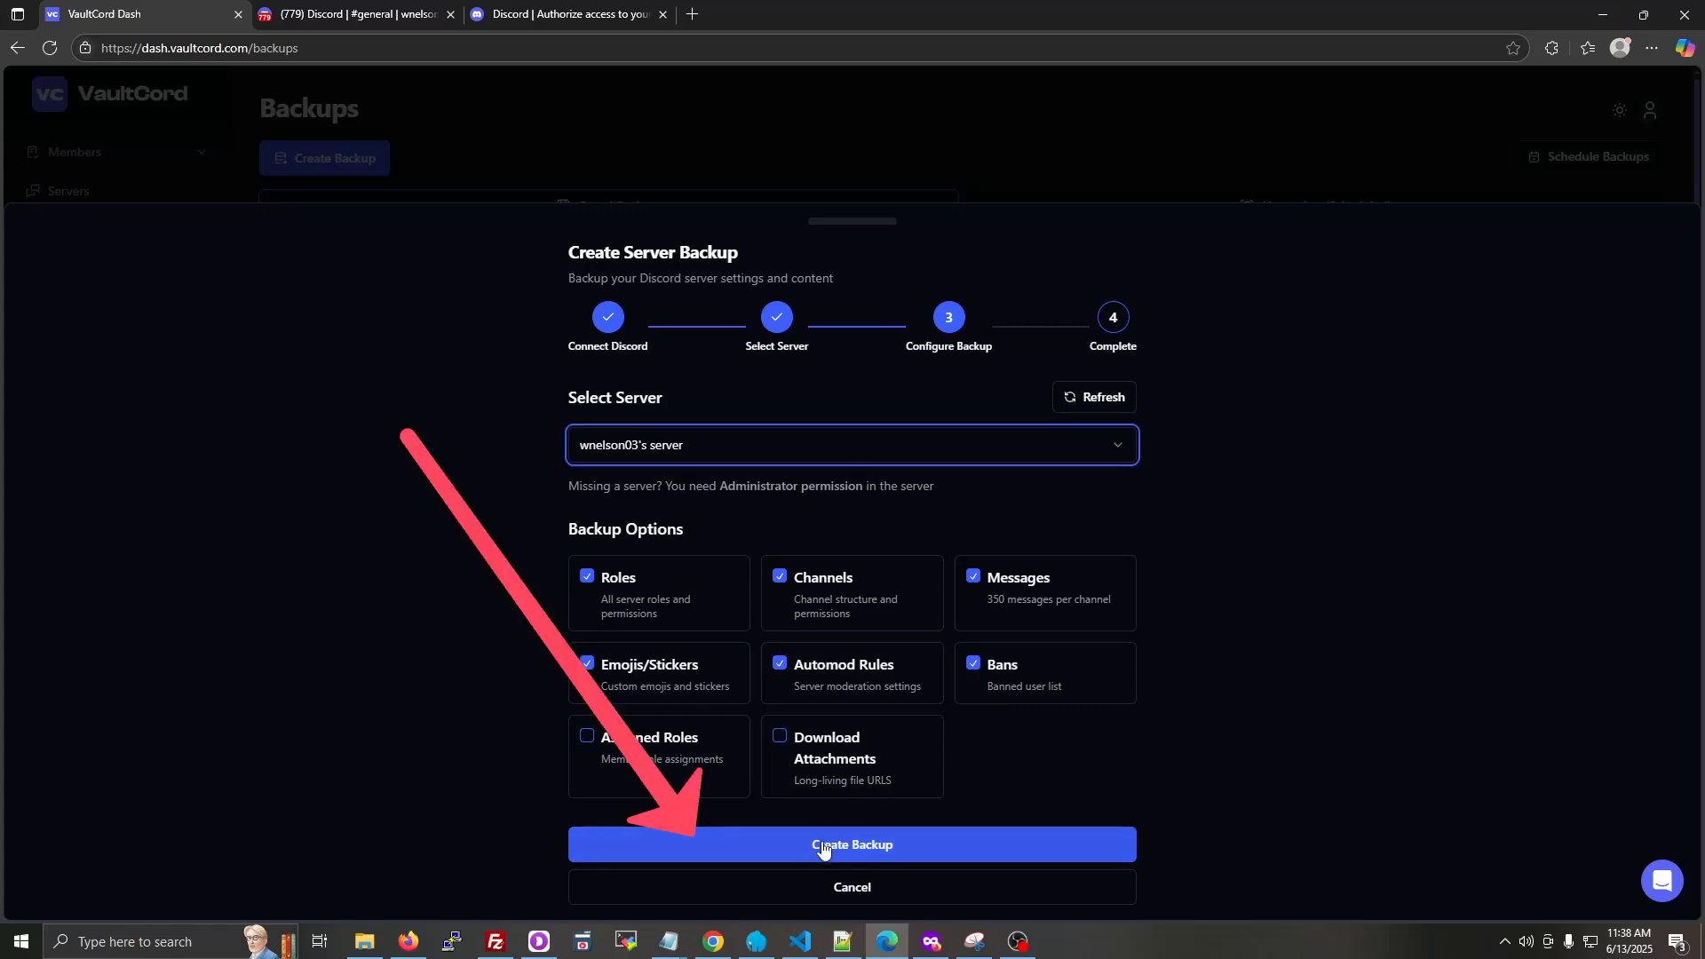
- Start the backup with the chosen options and bring up the Discord authorization window
{"action": "left_click", "coordinate": [824, 848]}
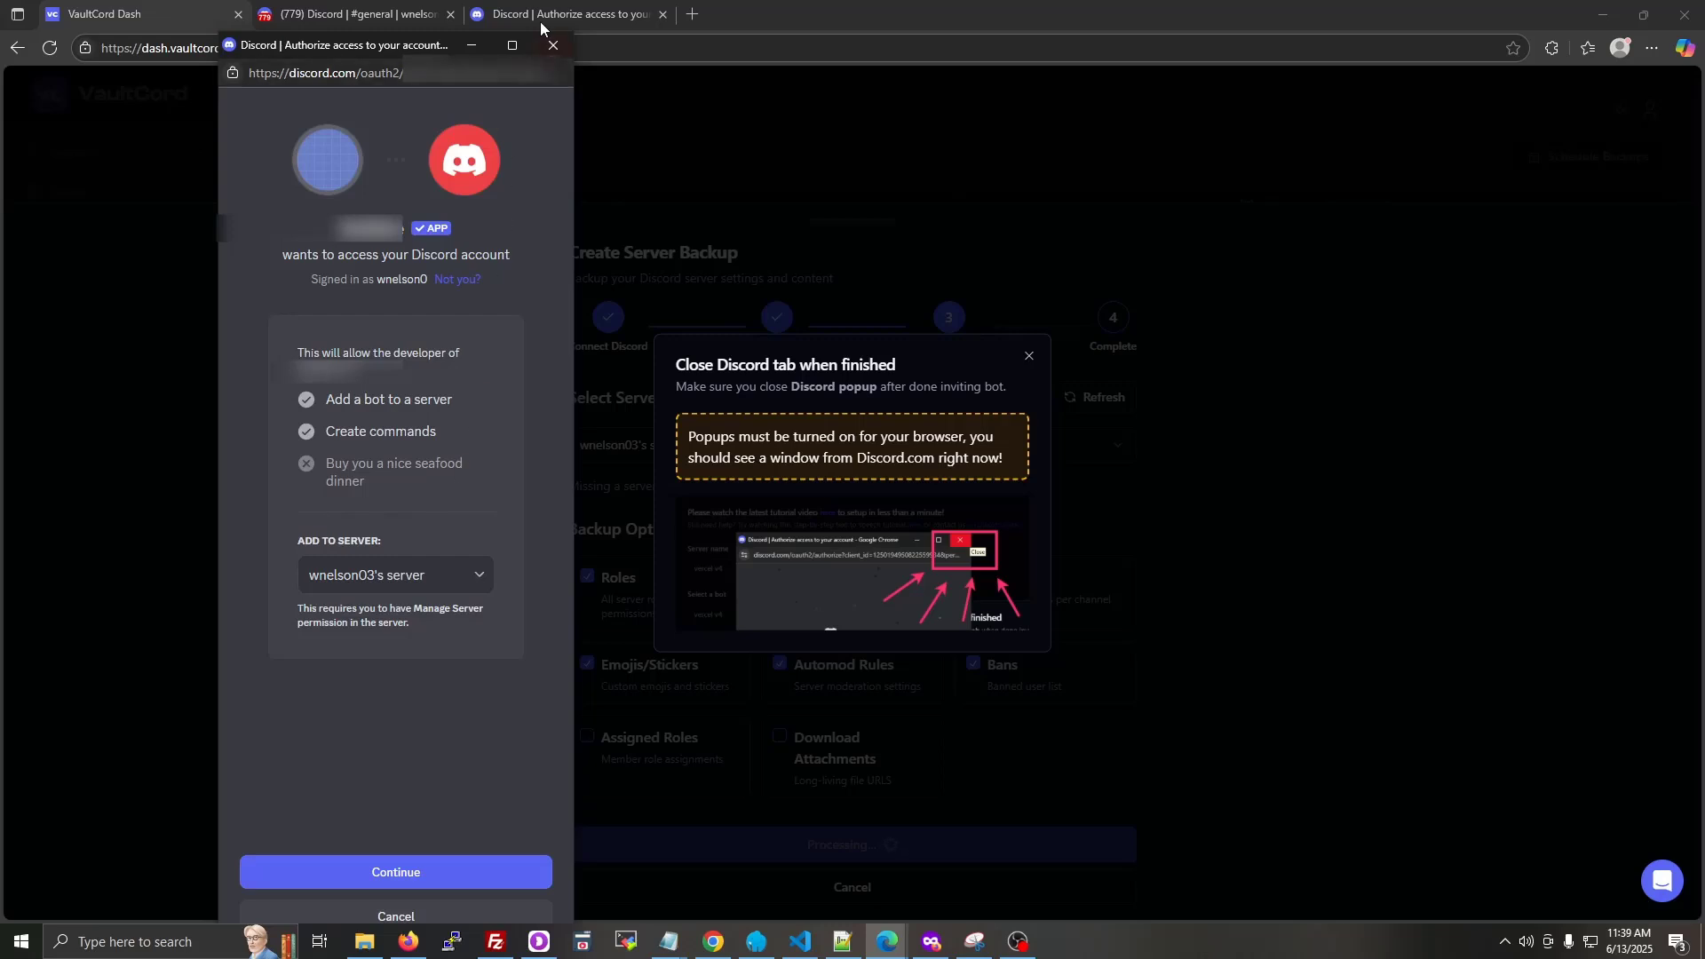
{"action": "left_click", "coordinate": [541, 18]}
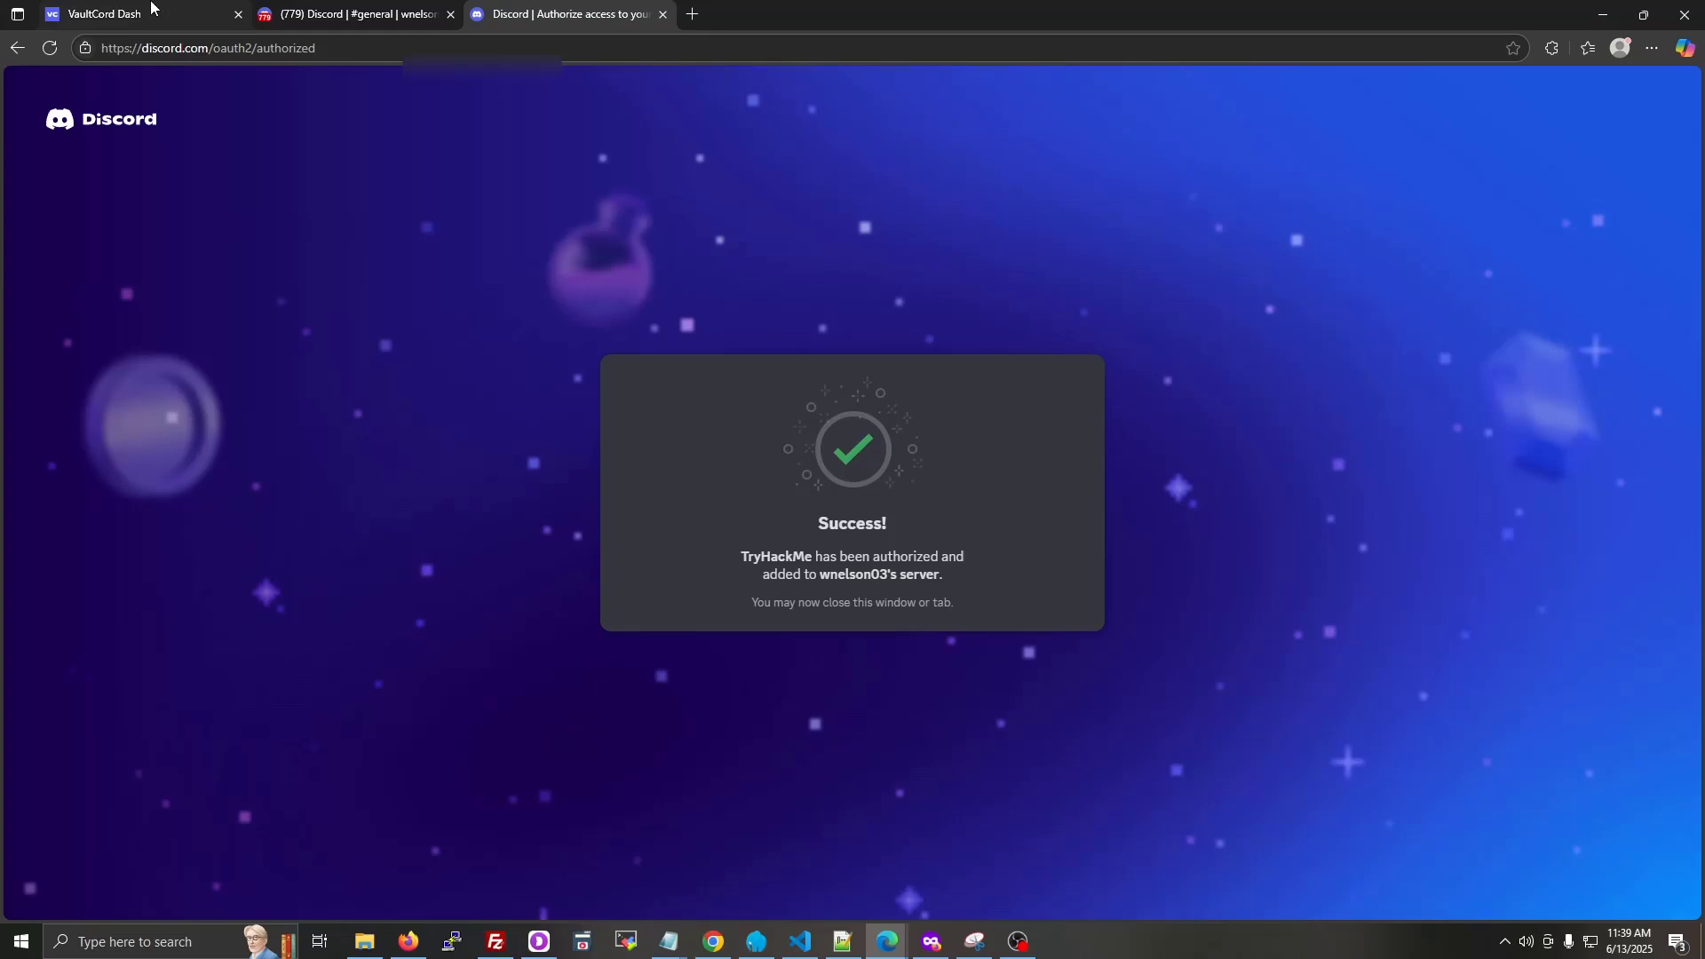
{"action": "left_click", "coordinate": [151, 7]}
{"action": "mouse_move", "coordinate": [888, 939]}
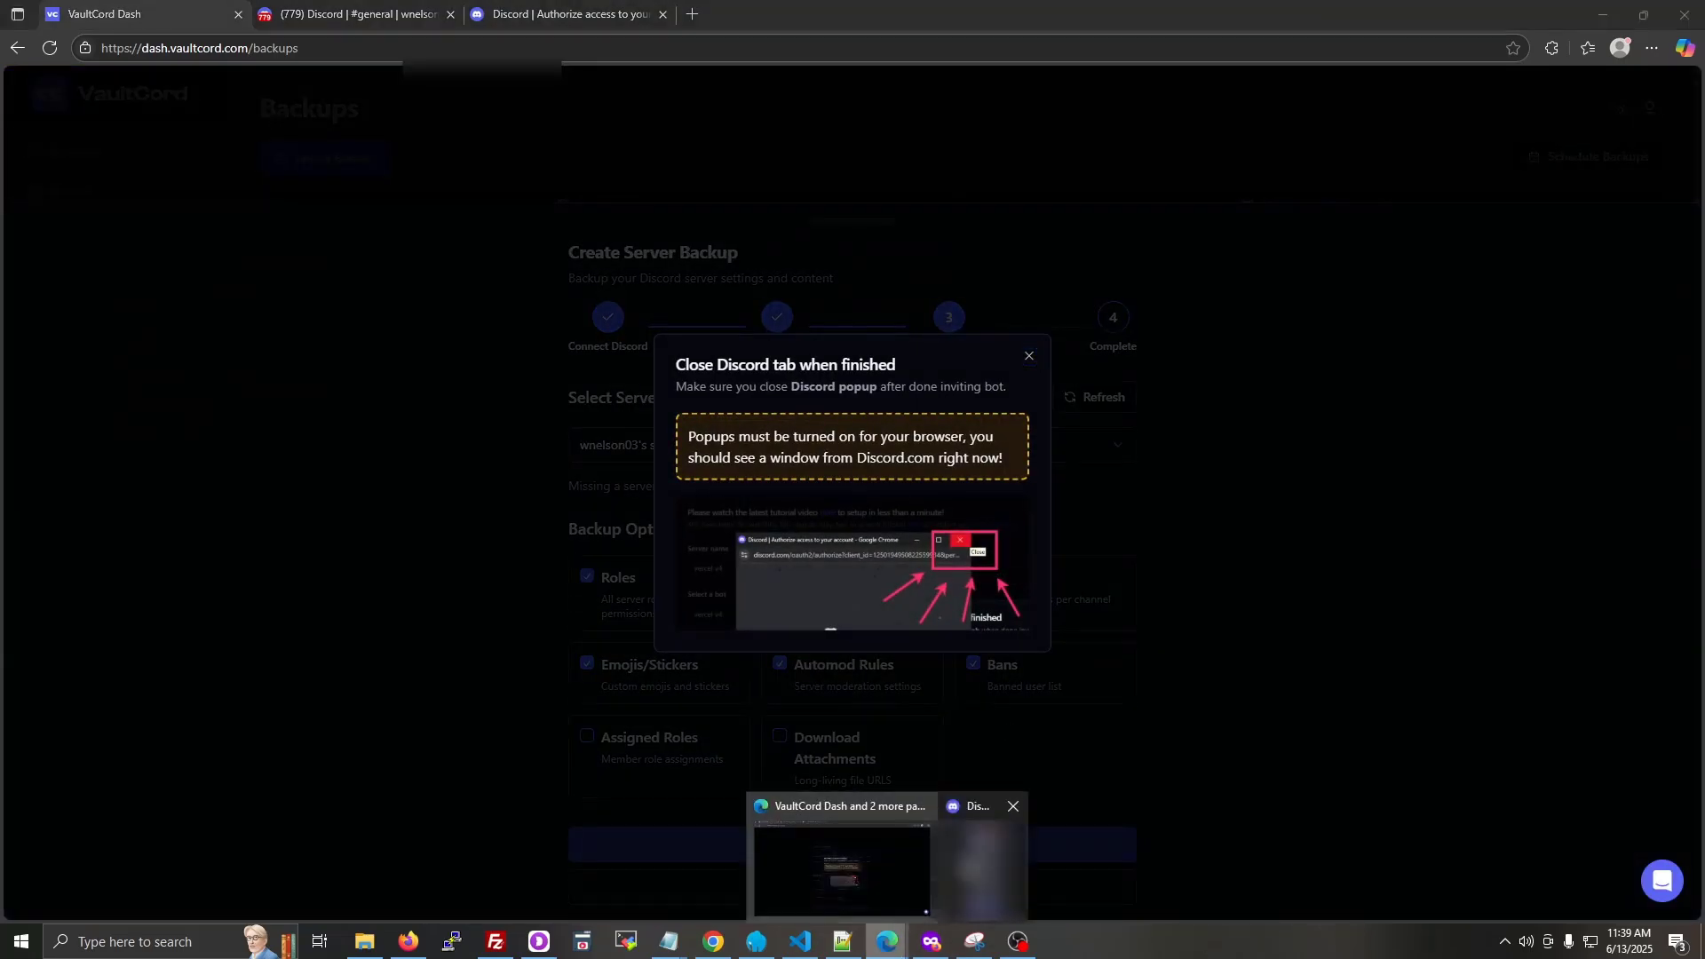
{"action": "left_click", "coordinate": [981, 865]}
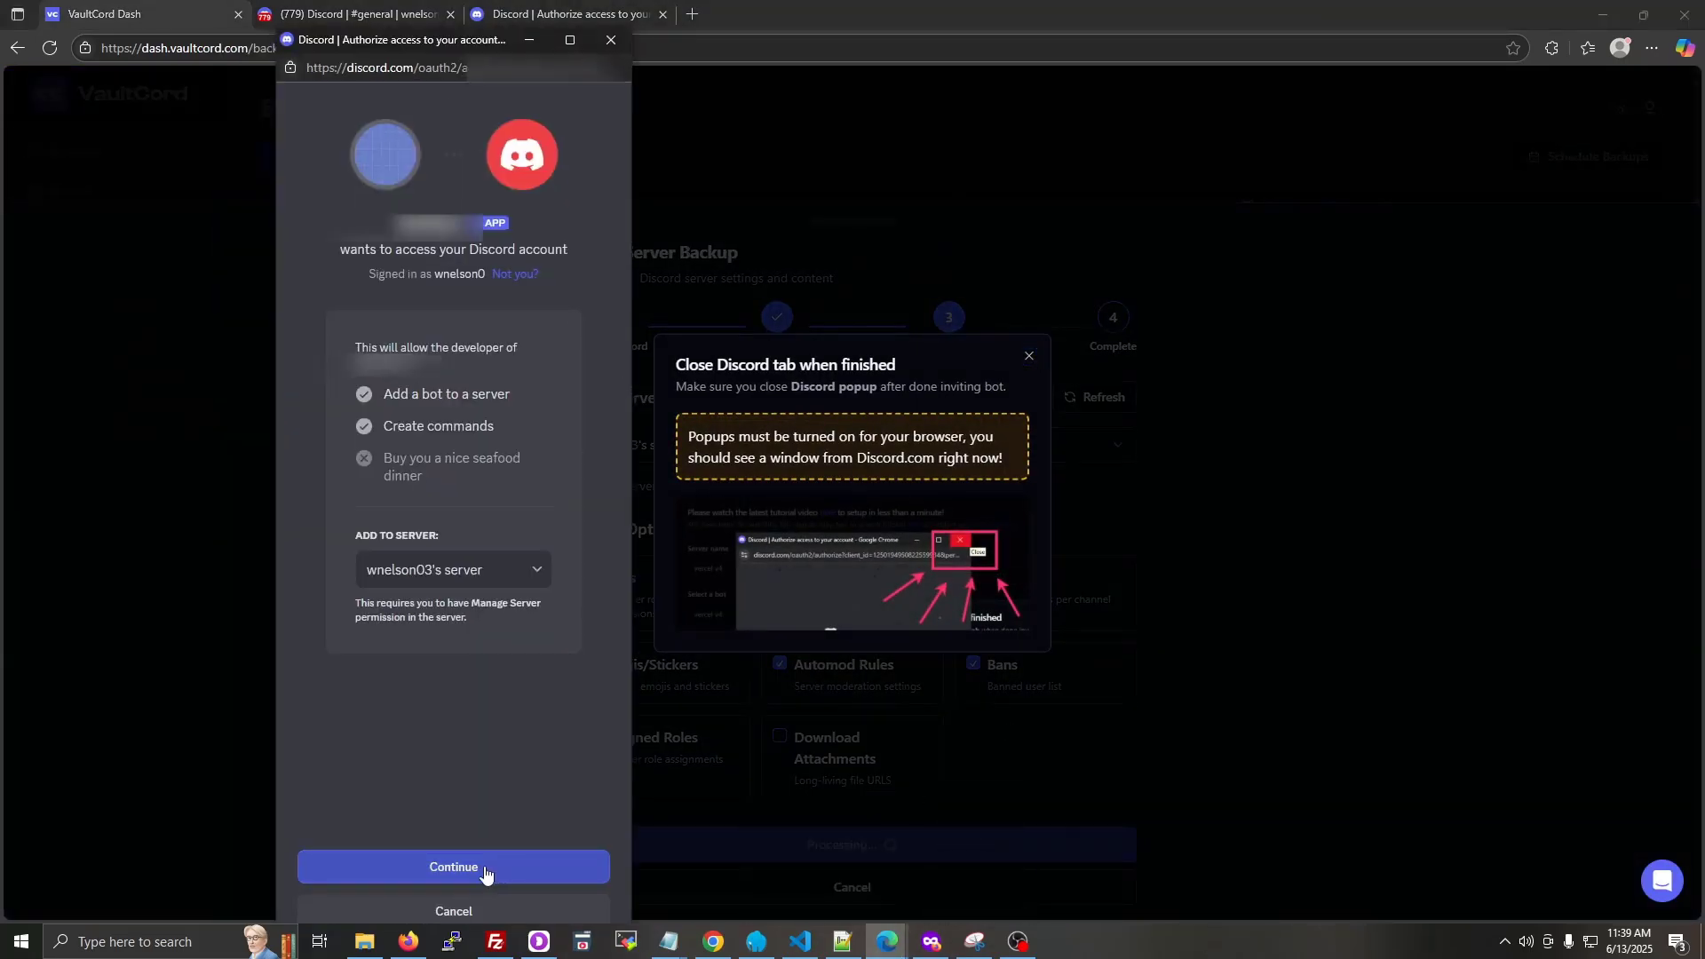
- Add the backup bot to the server with administrator permissions and close the popup
{"action": "left_click", "coordinate": [485, 872]}
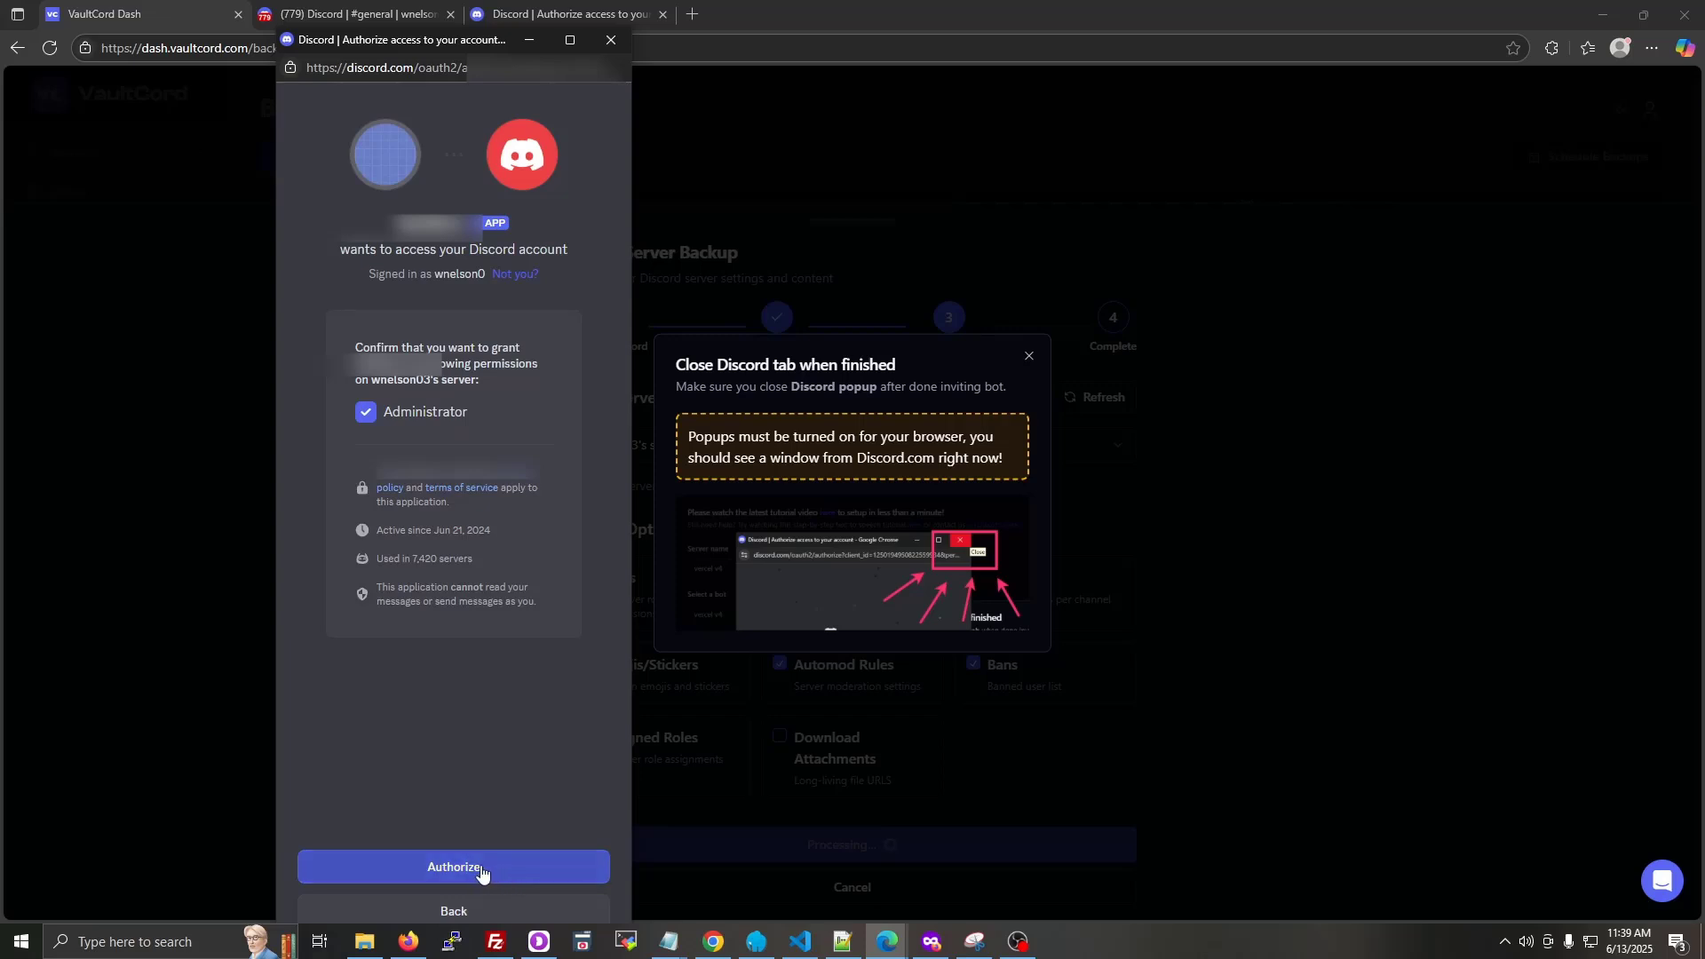
{"action": "left_click", "coordinate": [481, 872]}
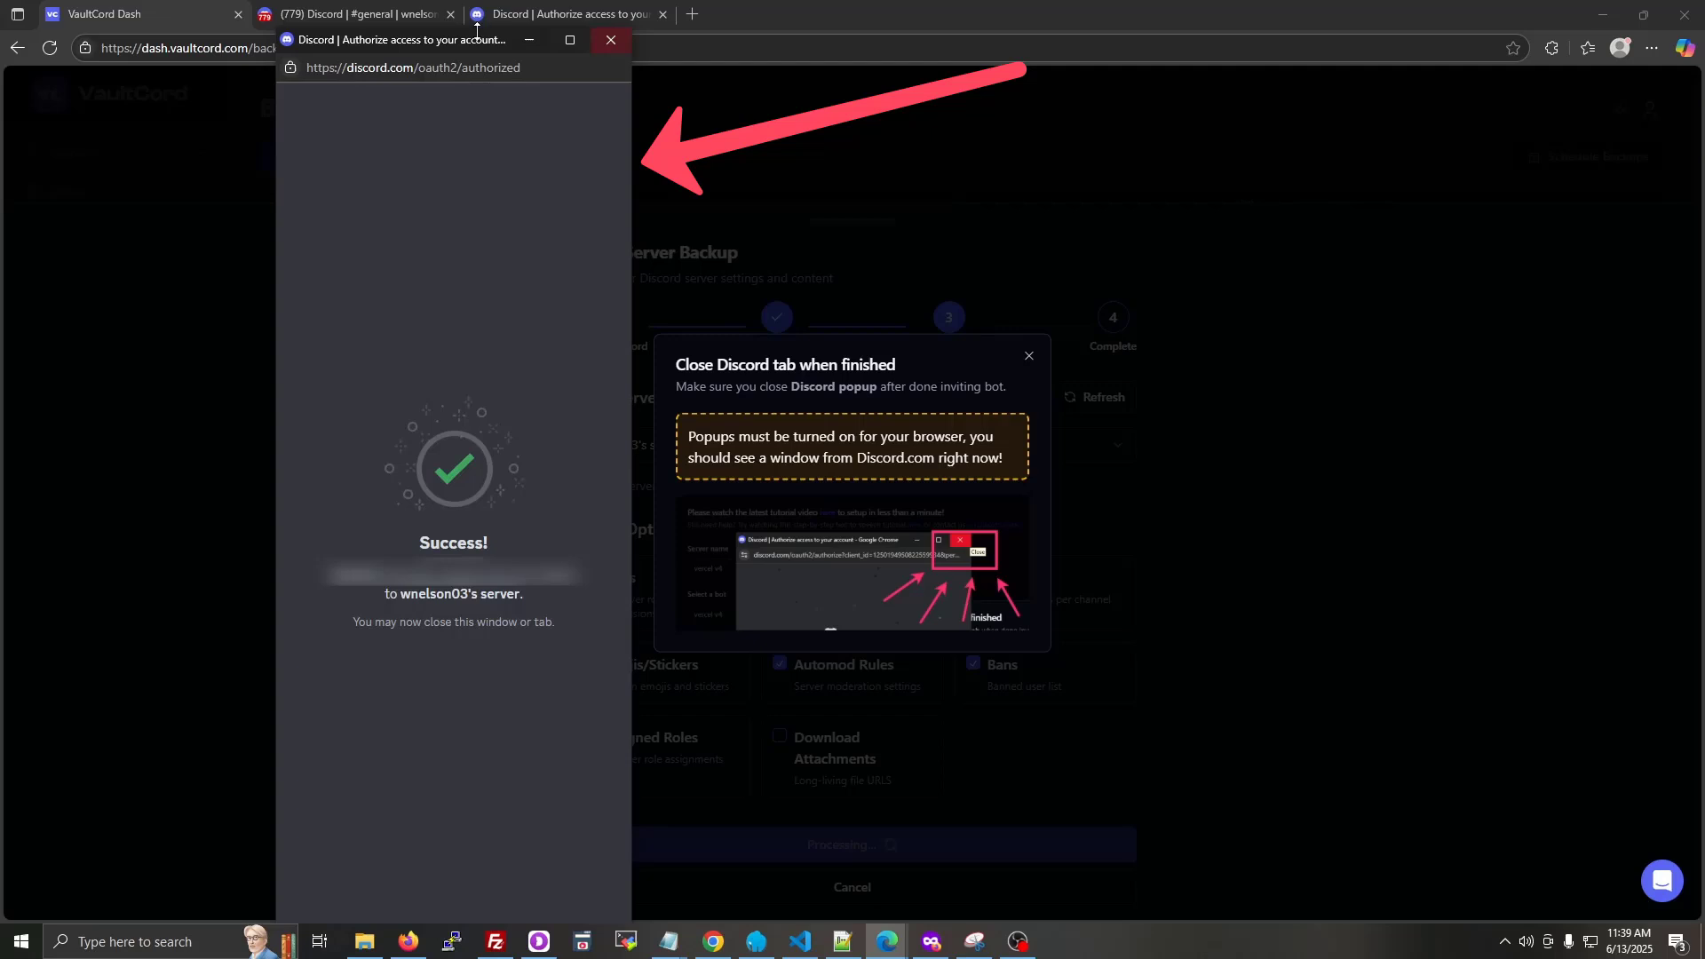
{"action": "left_click_drag", "start_coordinate": [557, 40], "coordinate": [529, 127]}
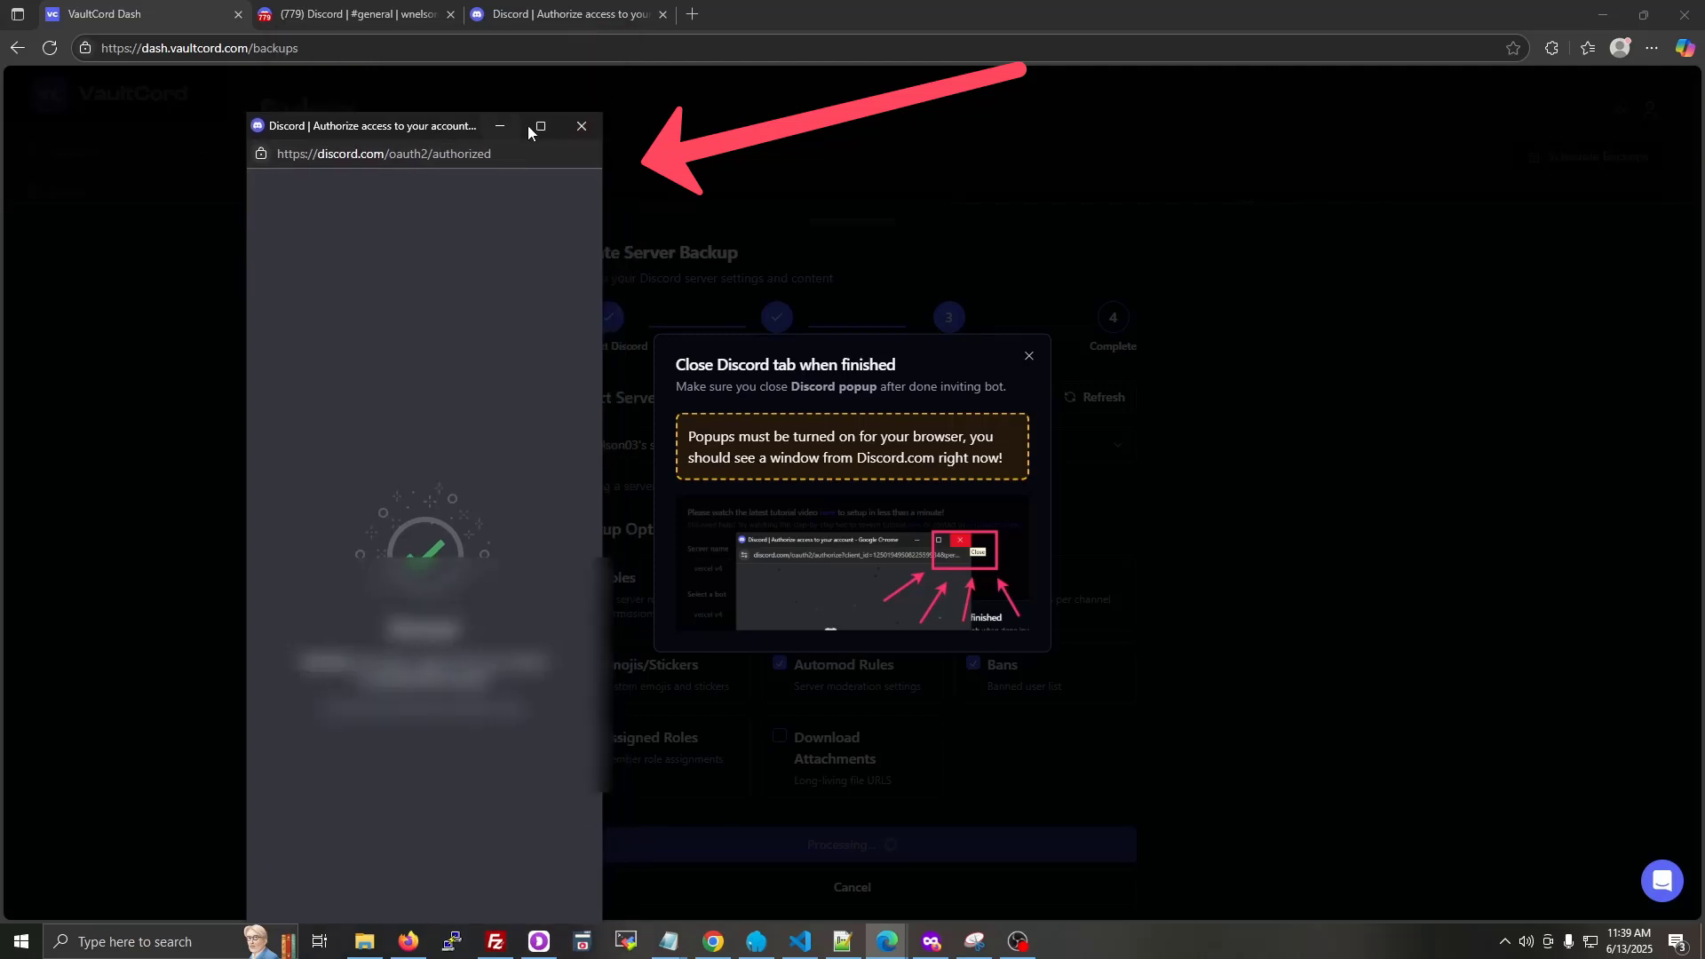
{"action": "left_click", "coordinate": [577, 133]}
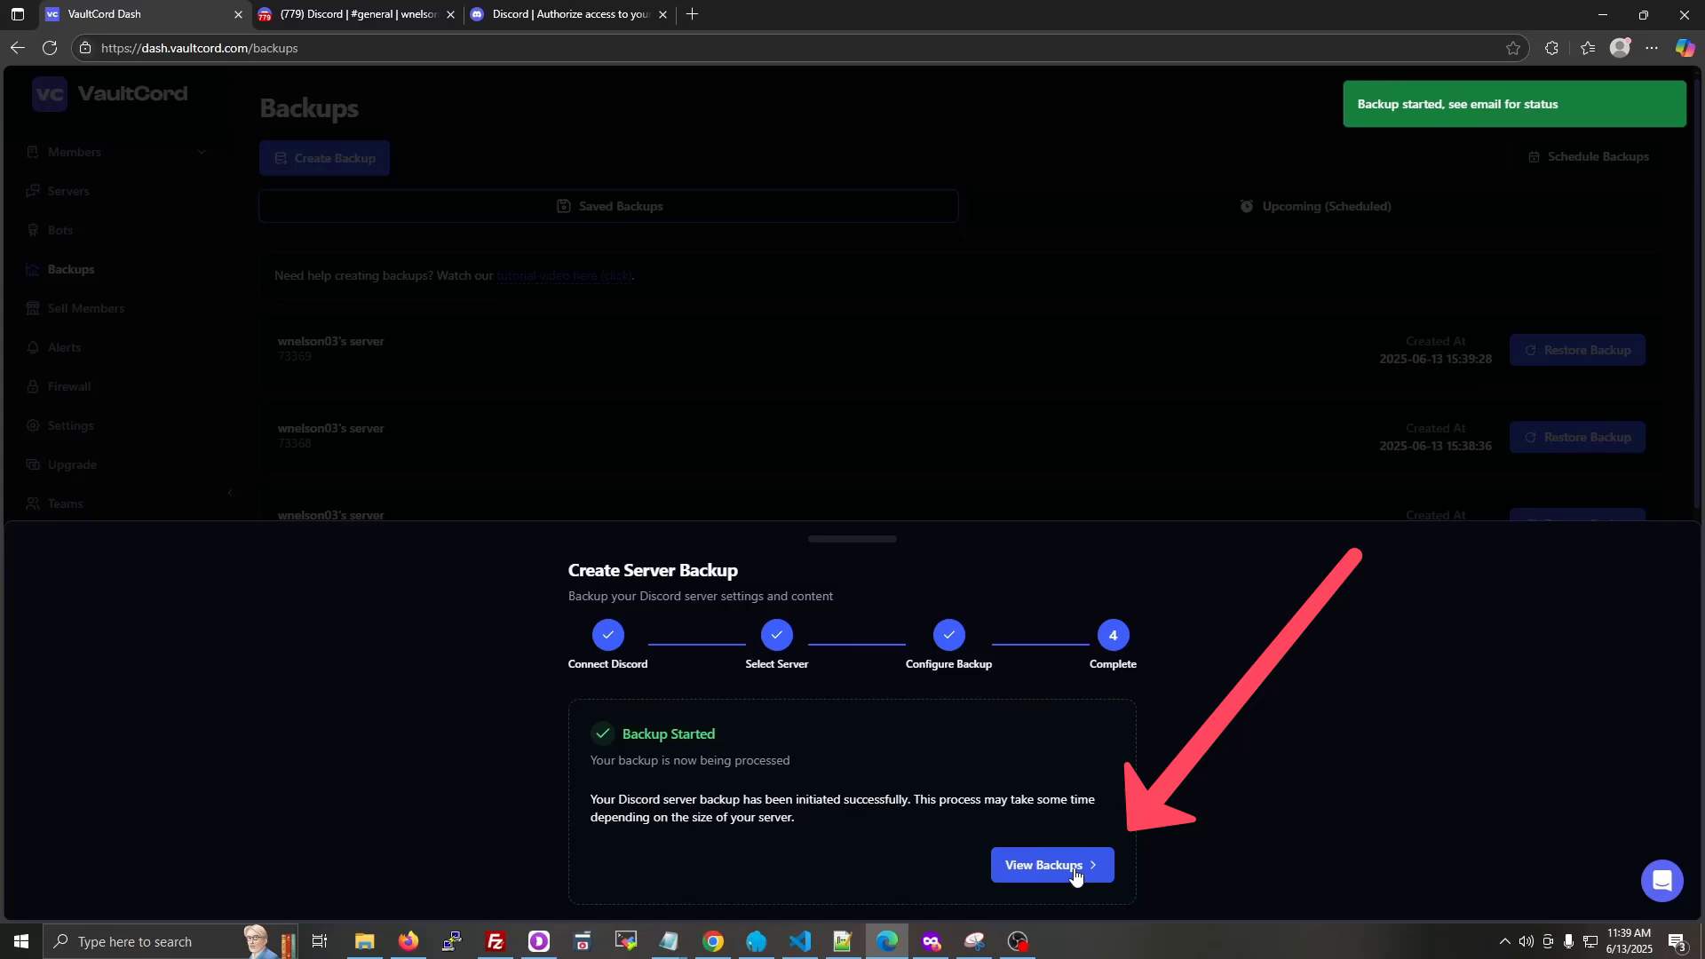
- Review the Backup success email's backed-up item counts and the note on disabling backup emails
{"action": "left_click", "coordinate": [1065, 881]}
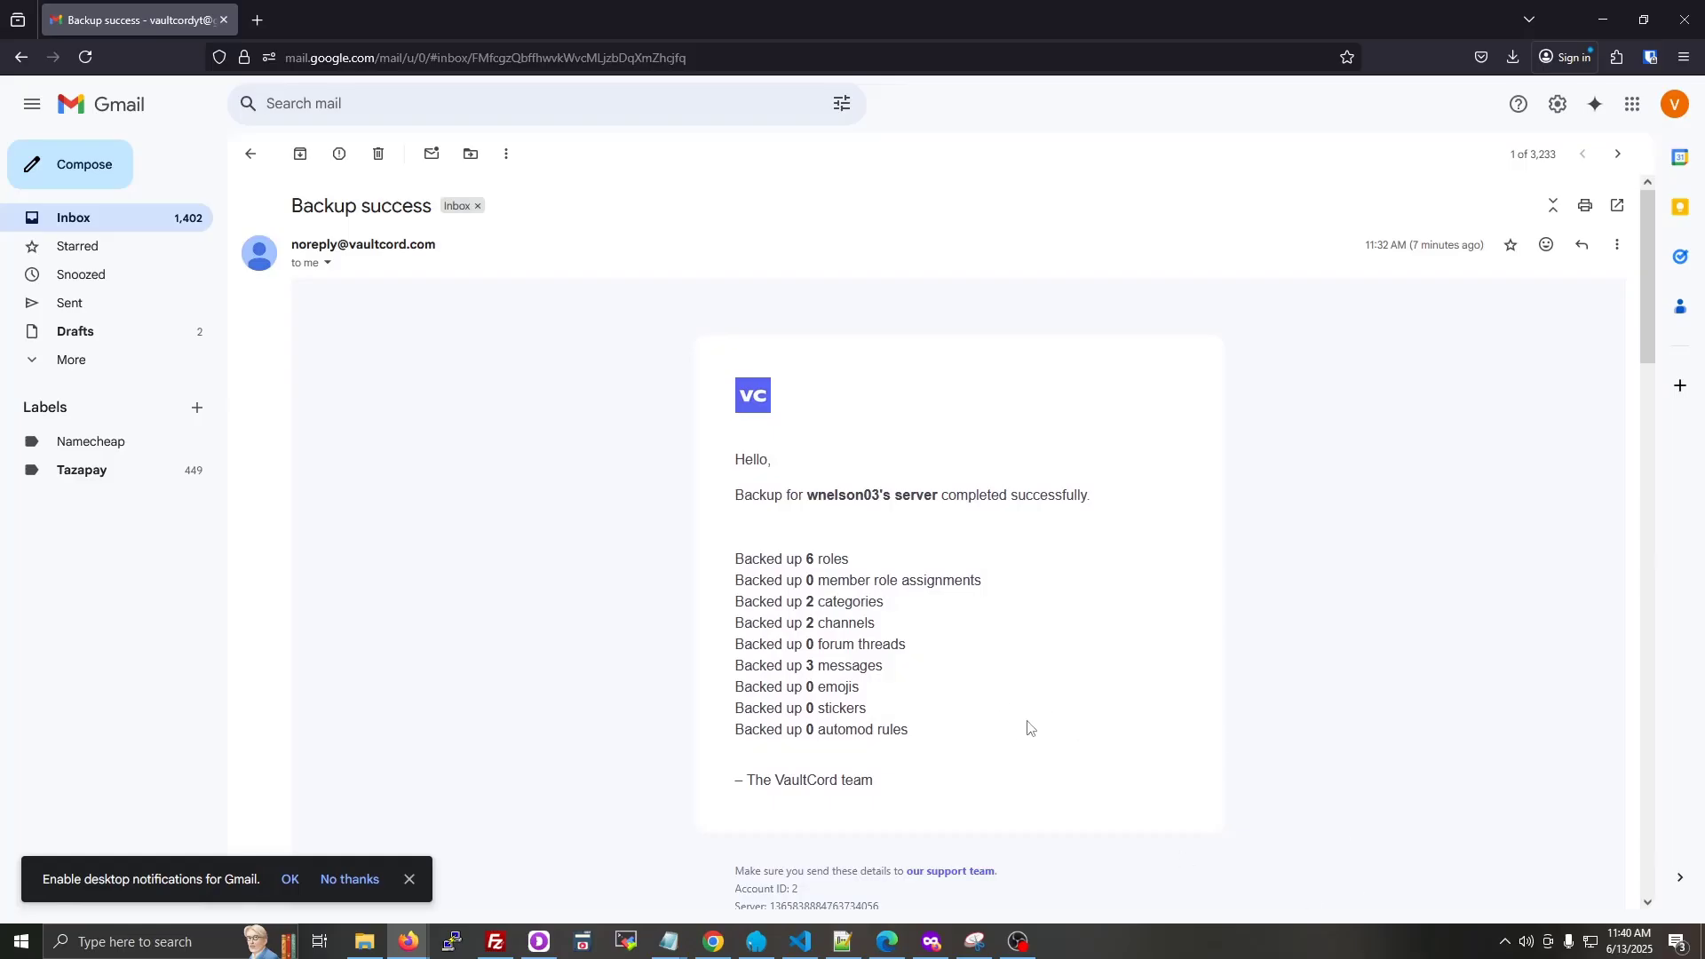
{"action": "scroll", "coordinate": [951, 700], "scroll_direction": "down", "scroll_amount": 3}
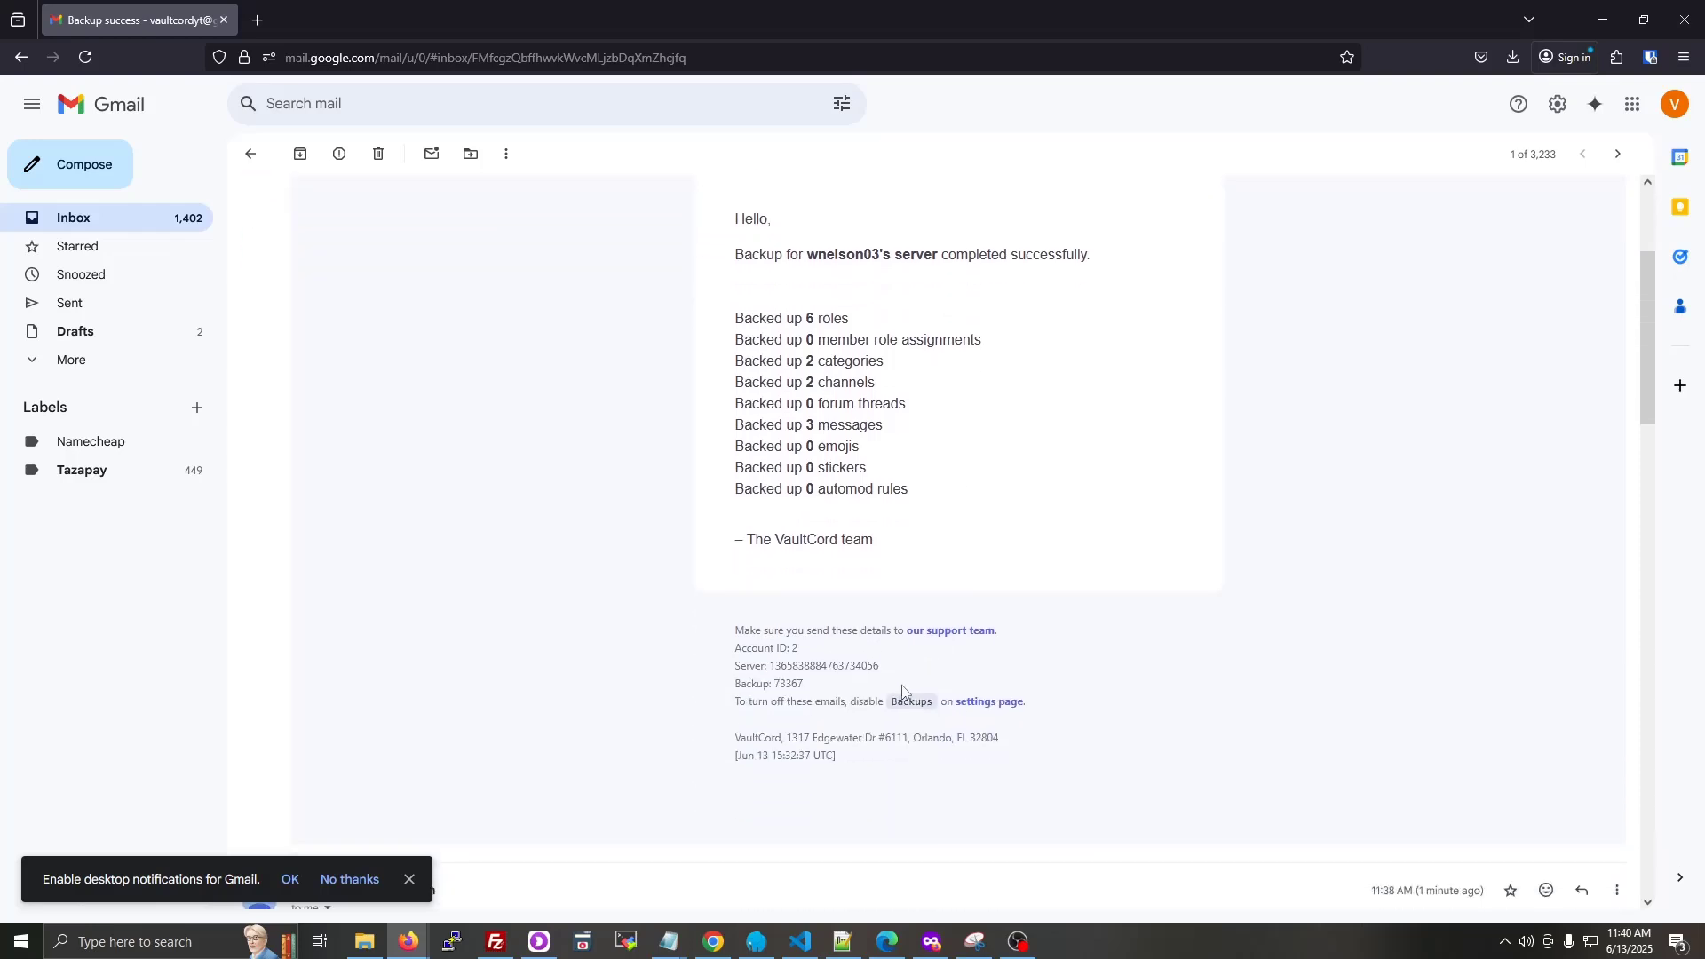
{"action": "left_click_drag", "start_coordinate": [885, 619], "coordinate": [1012, 630]}
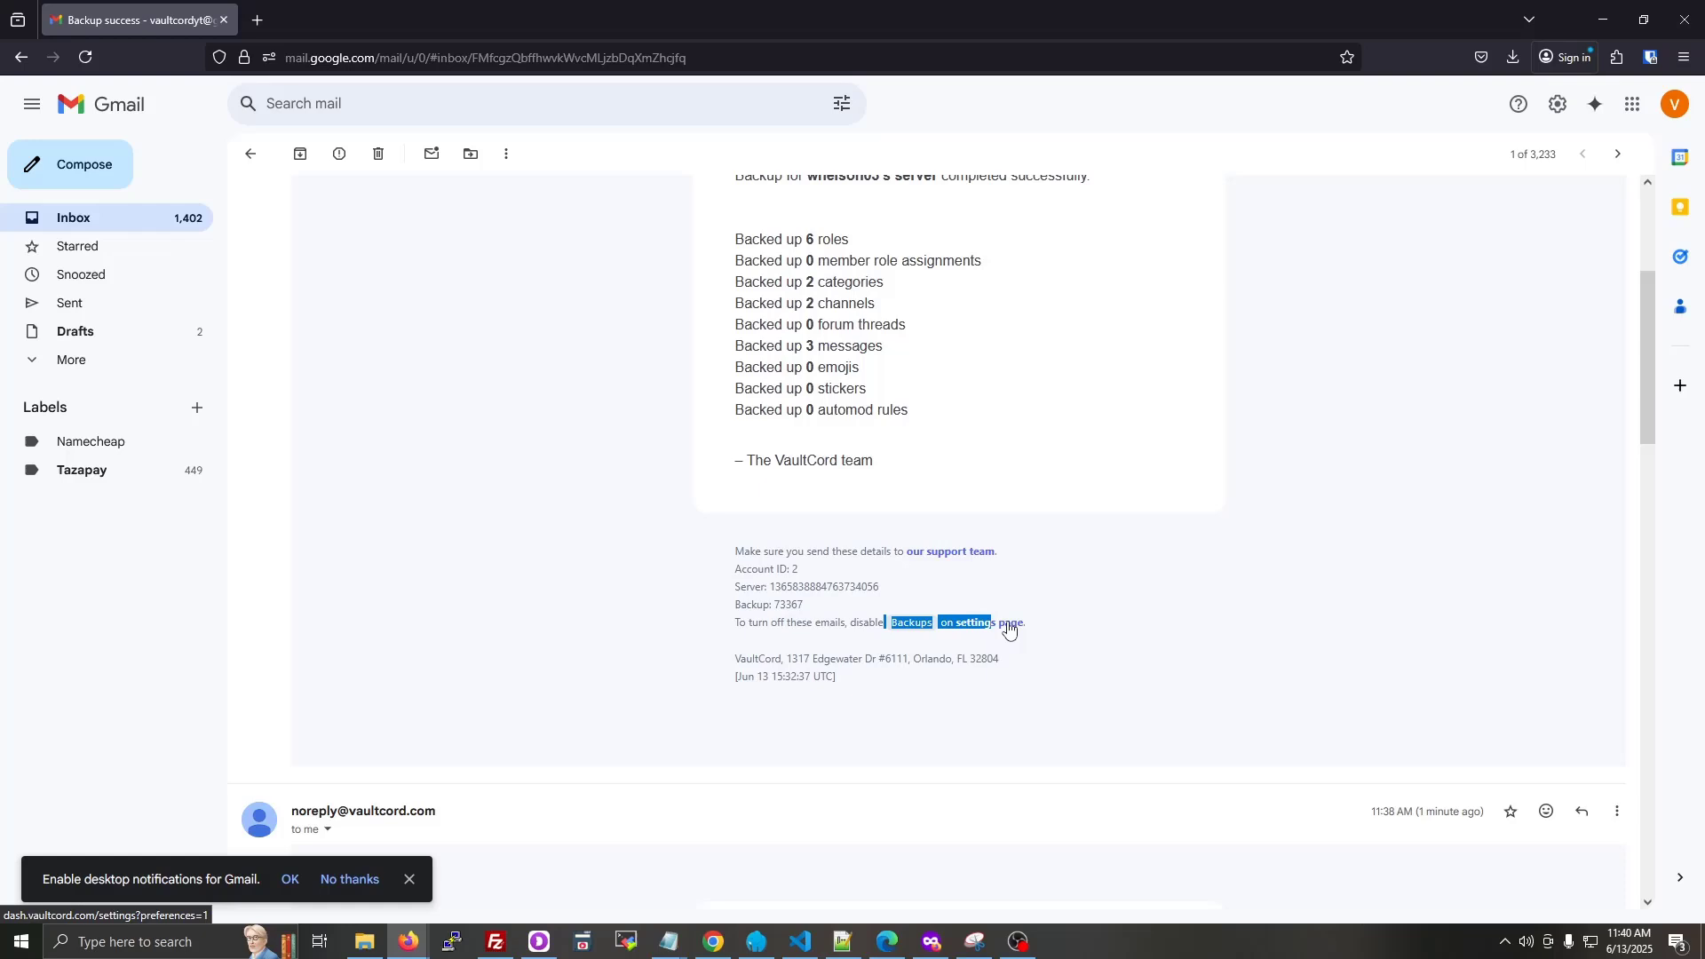
{"action": "left_click", "coordinate": [1058, 604]}
{"action": "scroll", "coordinate": [1027, 635], "scroll_direction": "up", "scroll_amount": 3}
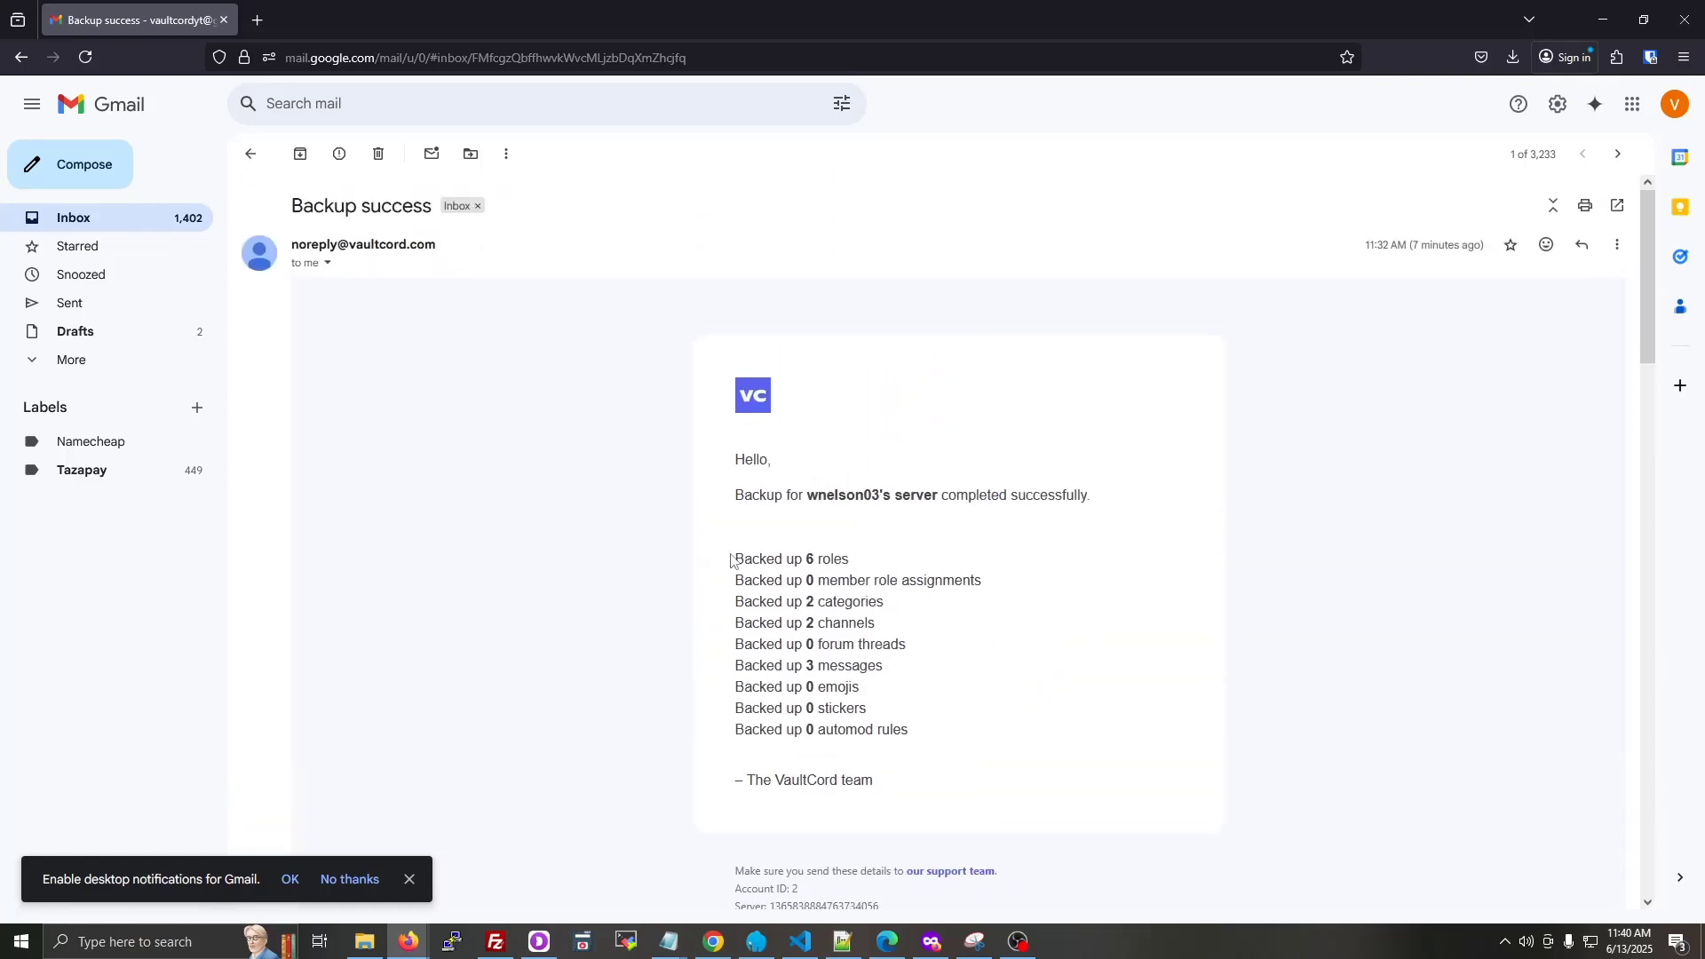
{"action": "left_click_drag", "start_coordinate": [736, 557], "coordinate": [950, 738]}
{"action": "left_click", "coordinate": [798, 599]}
- Check the email's subject line and footer note, then return to the VaultCord Backups page
{"action": "scroll", "coordinate": [829, 642], "scroll_direction": "down", "scroll_amount": 2}
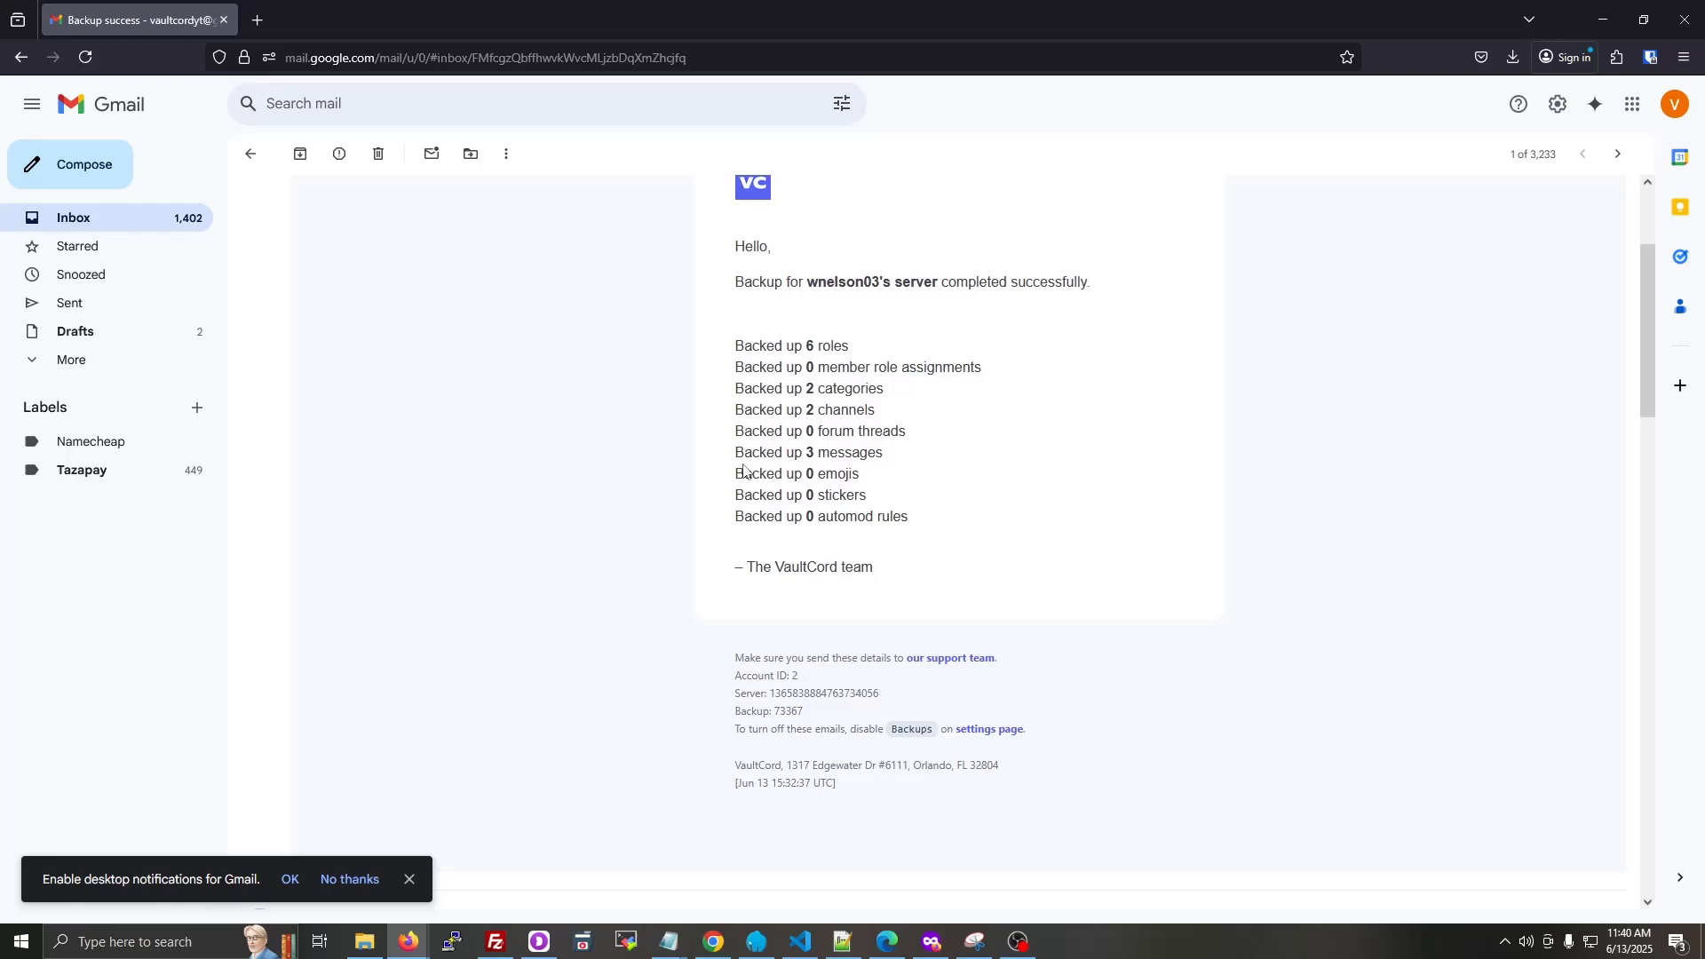
{"action": "scroll", "coordinate": [914, 634], "scroll_direction": "up", "scroll_amount": 2}
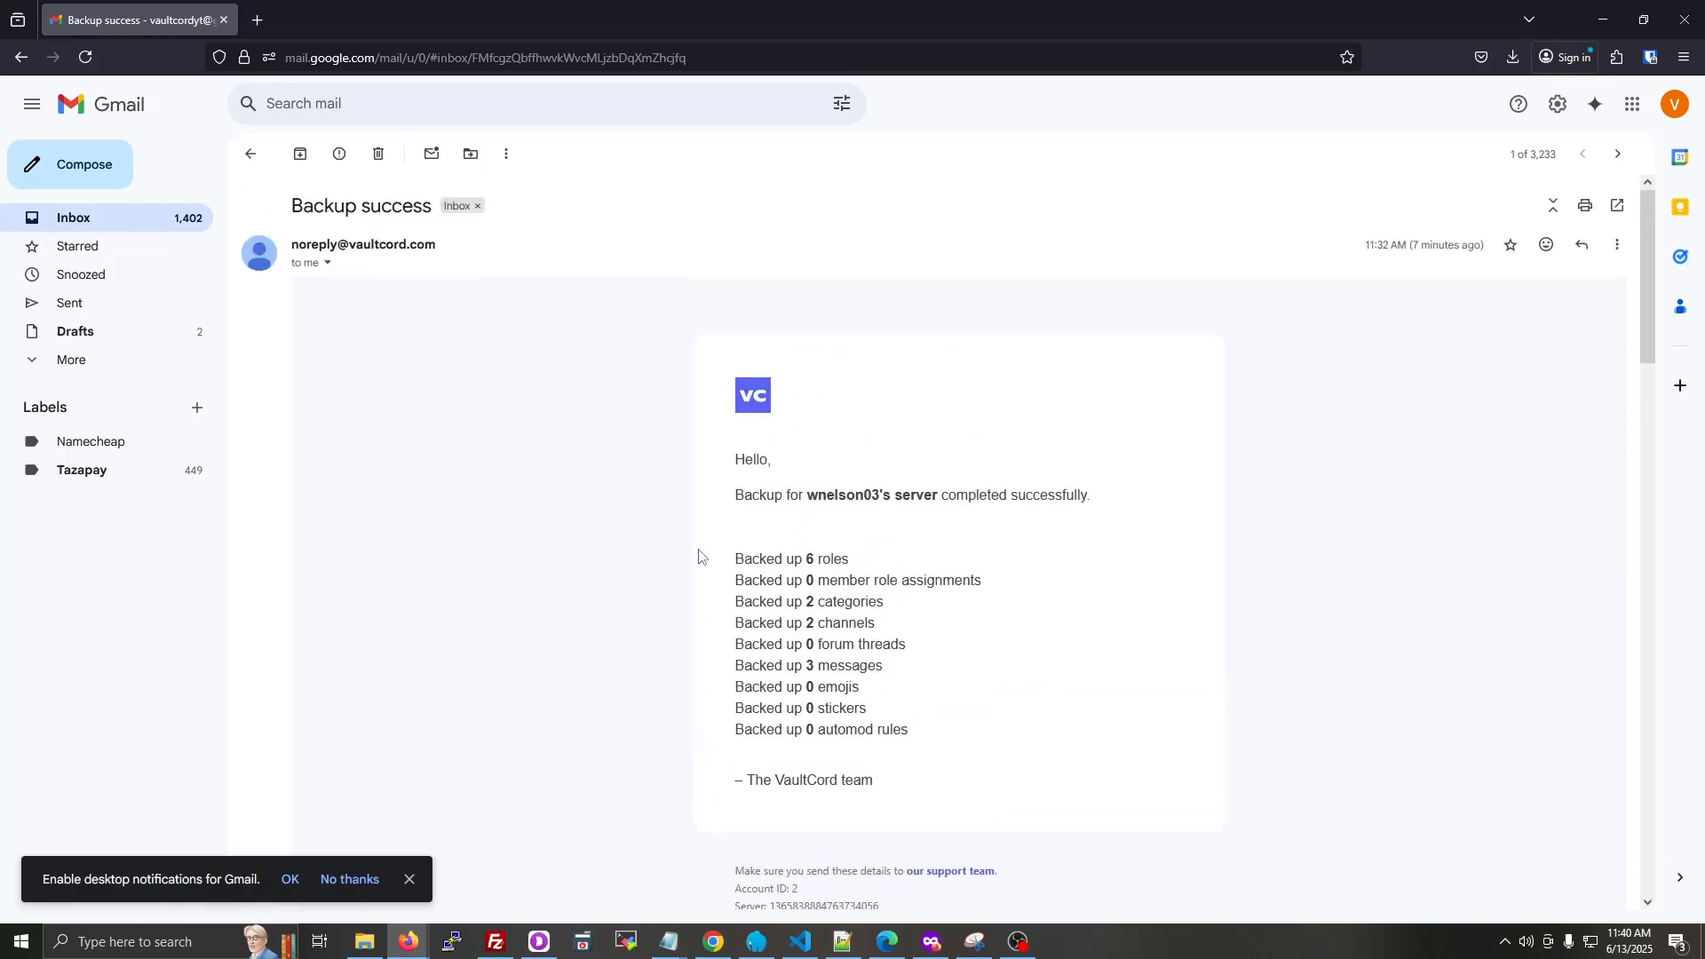
{"action": "left_click_drag", "start_coordinate": [292, 206], "coordinate": [426, 203]}
{"action": "scroll", "coordinate": [716, 533], "scroll_direction": "down", "scroll_amount": 2}
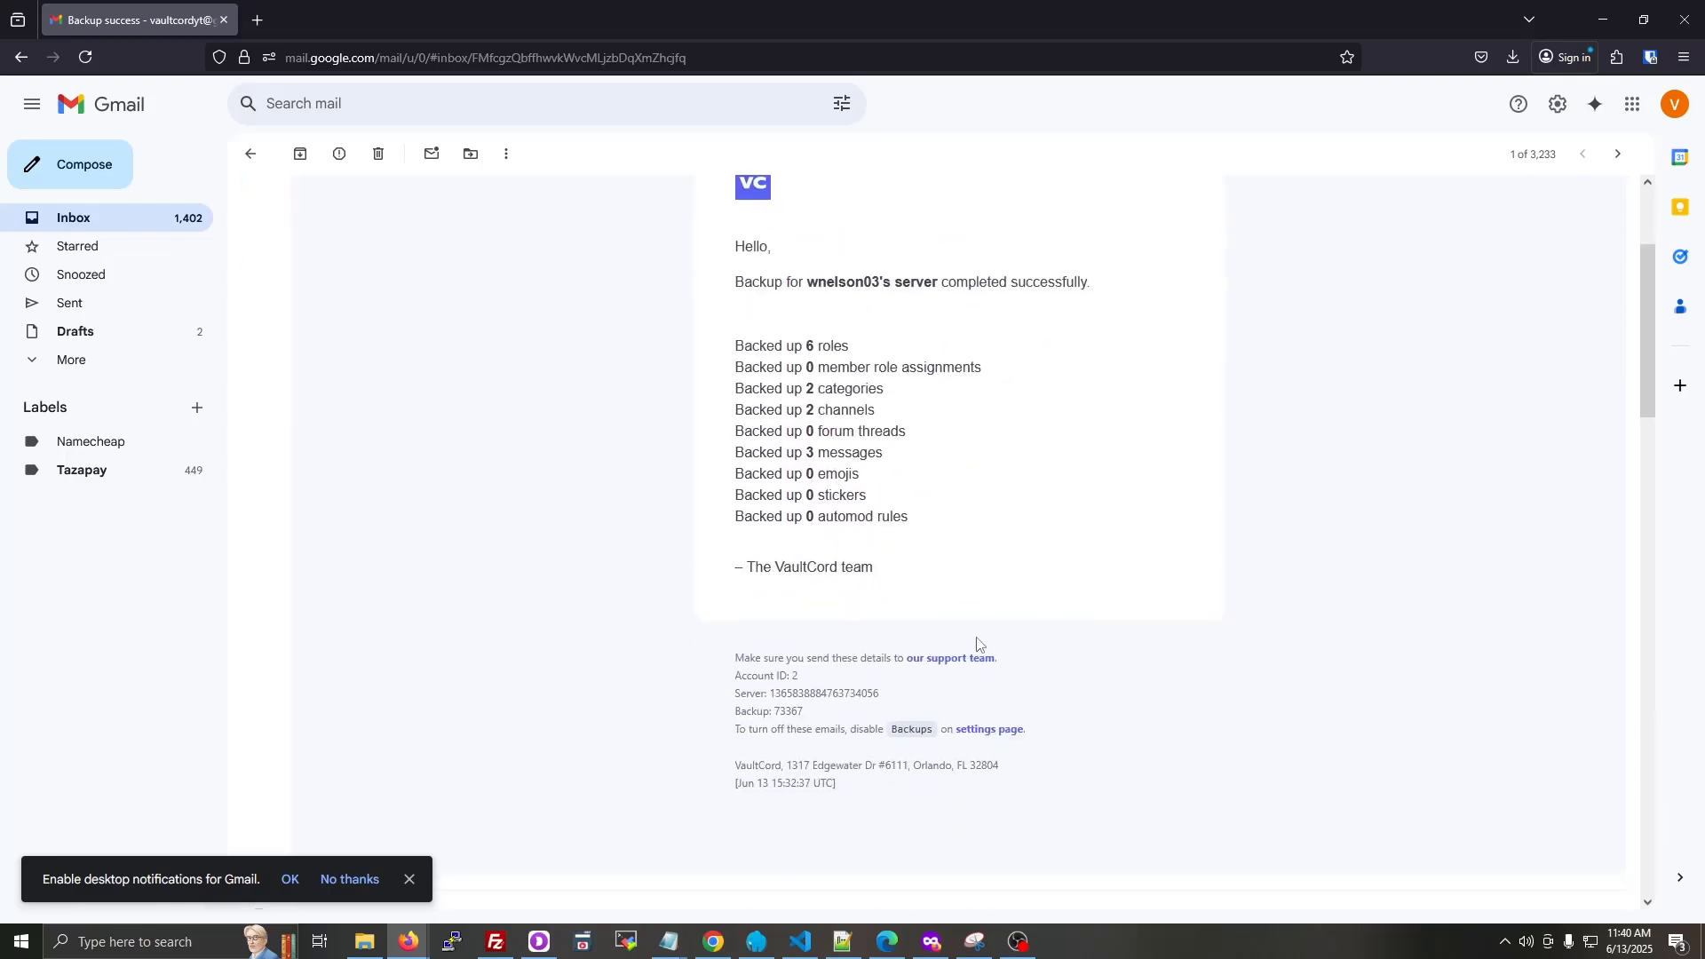
{"action": "left_click_drag", "start_coordinate": [1028, 731], "coordinate": [956, 730]}
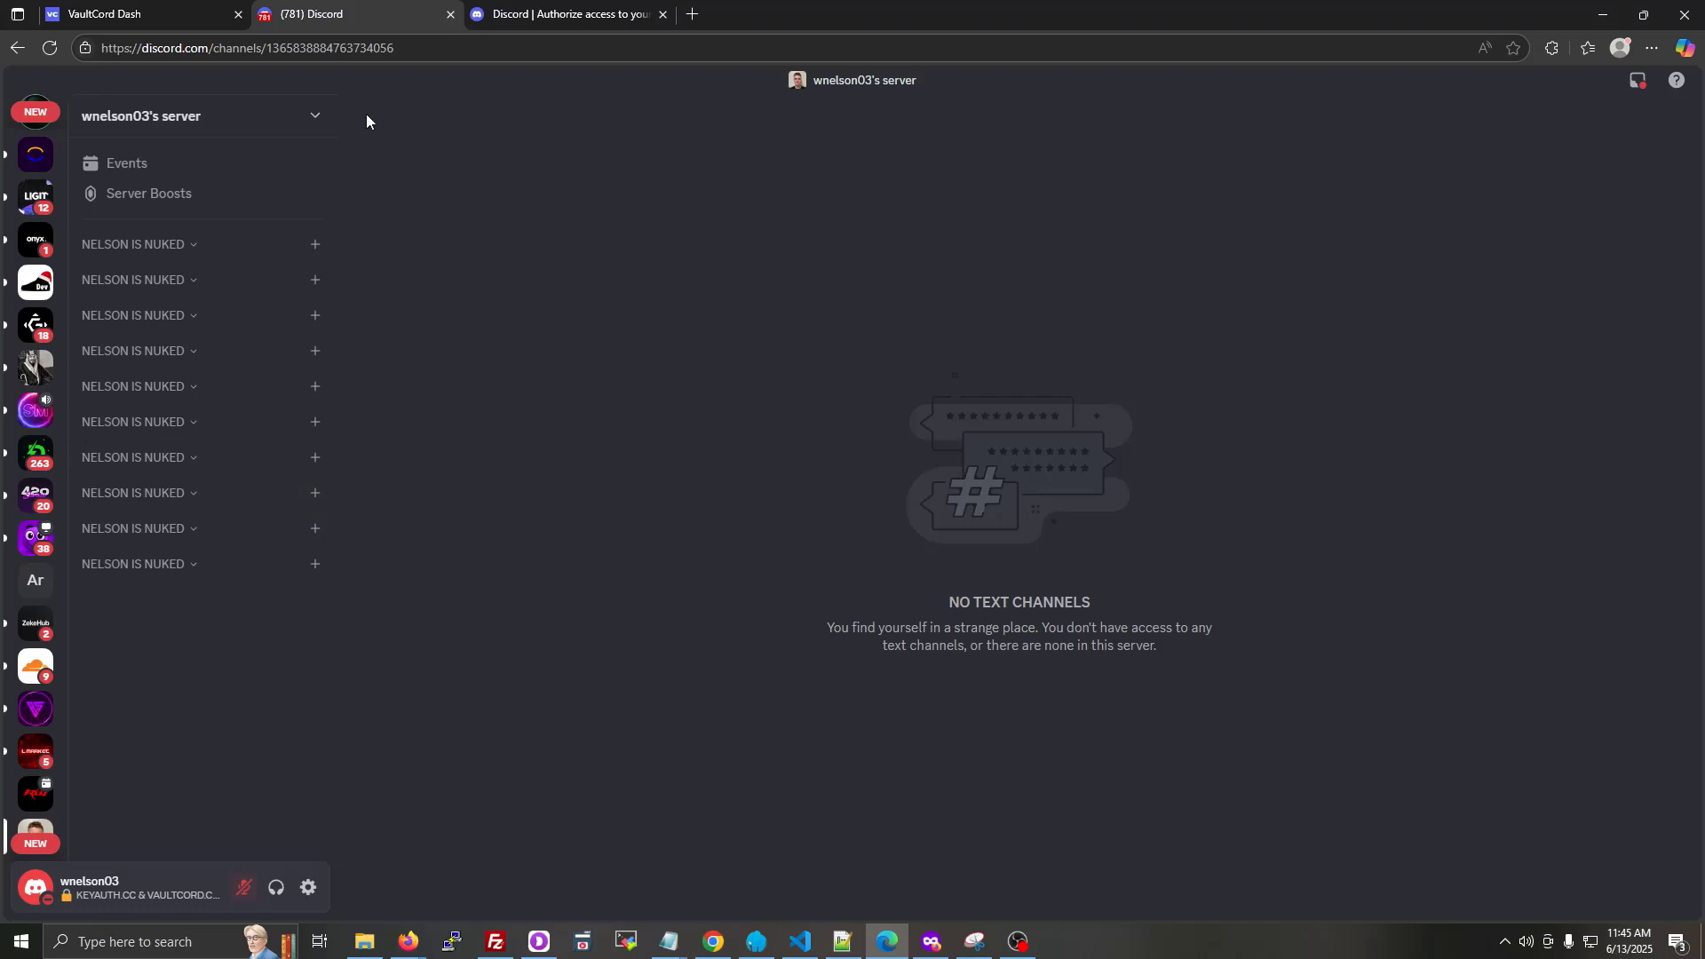
{"action": "left_click", "coordinate": [197, 7]}
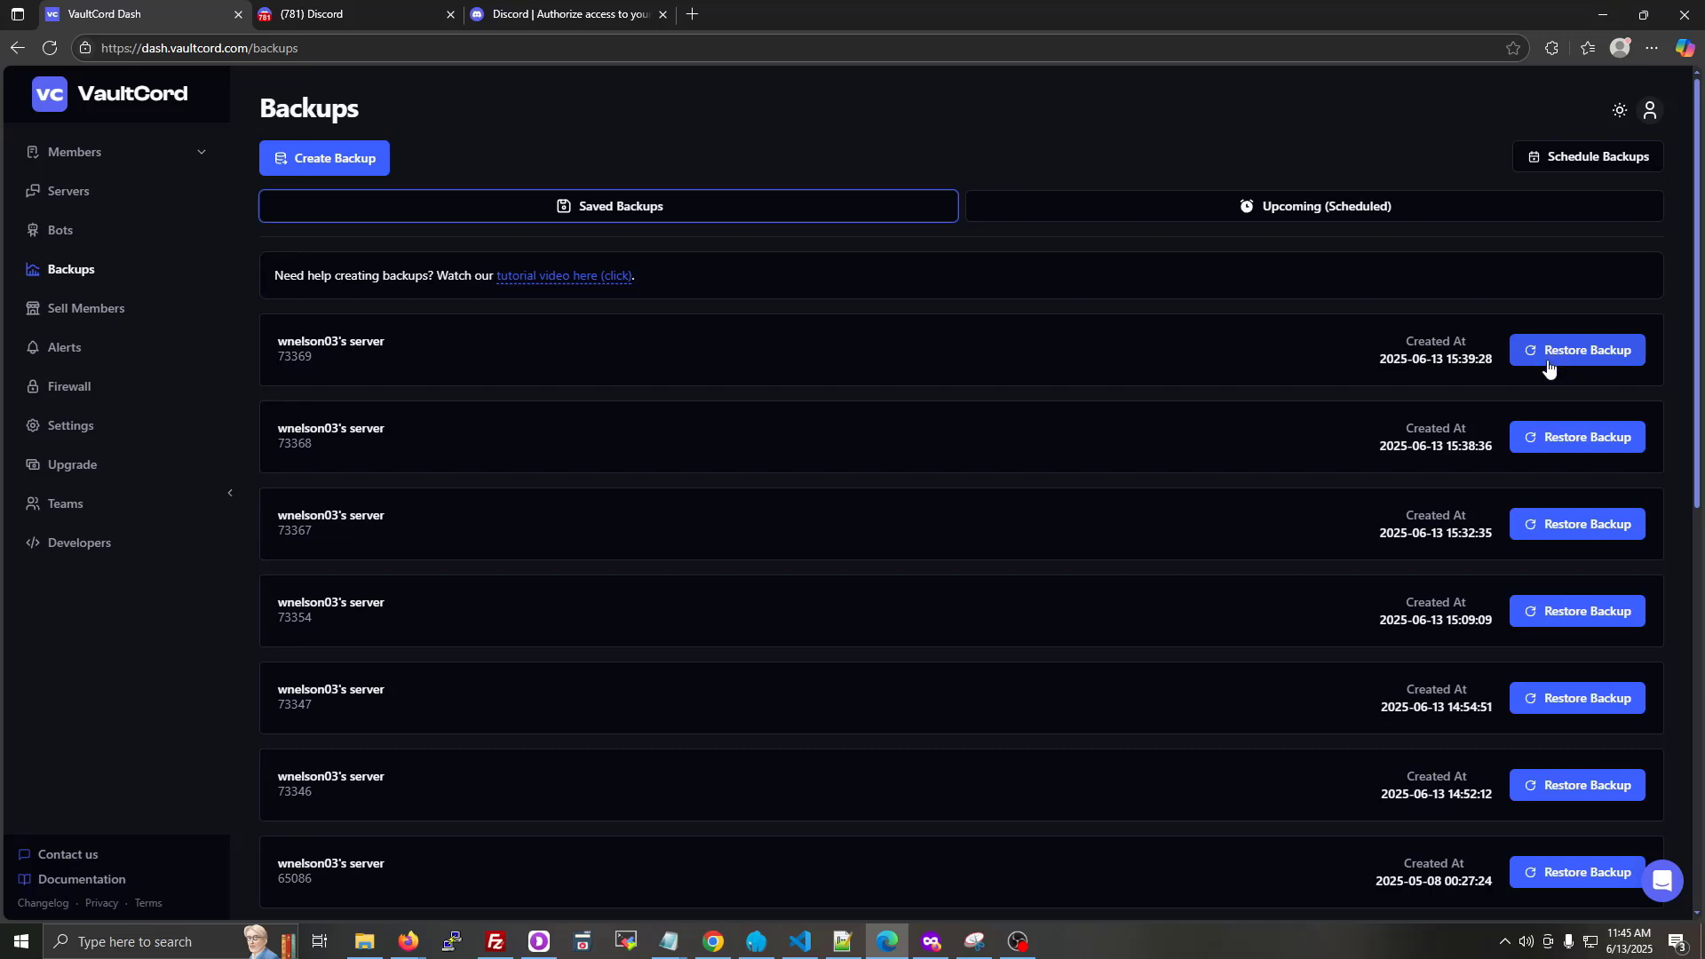
- Open backup #73369 and start restoring it to a server
{"action": "left_click", "coordinate": [1547, 369]}
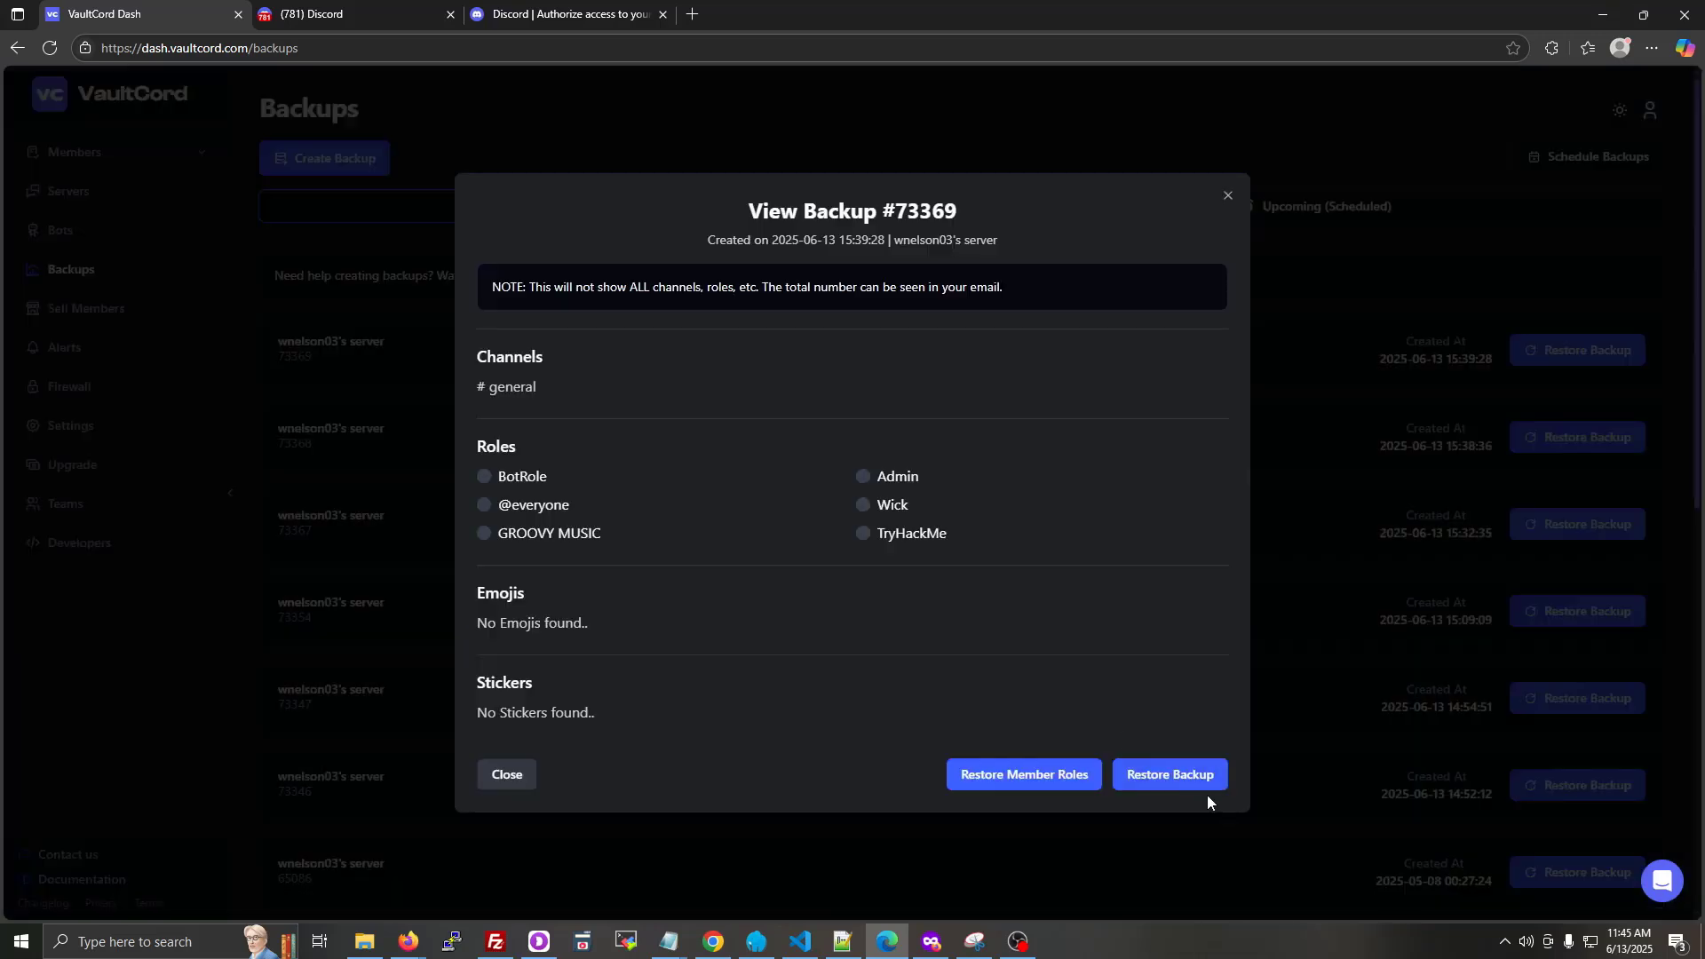
{"action": "left_click", "coordinate": [1155, 784]}
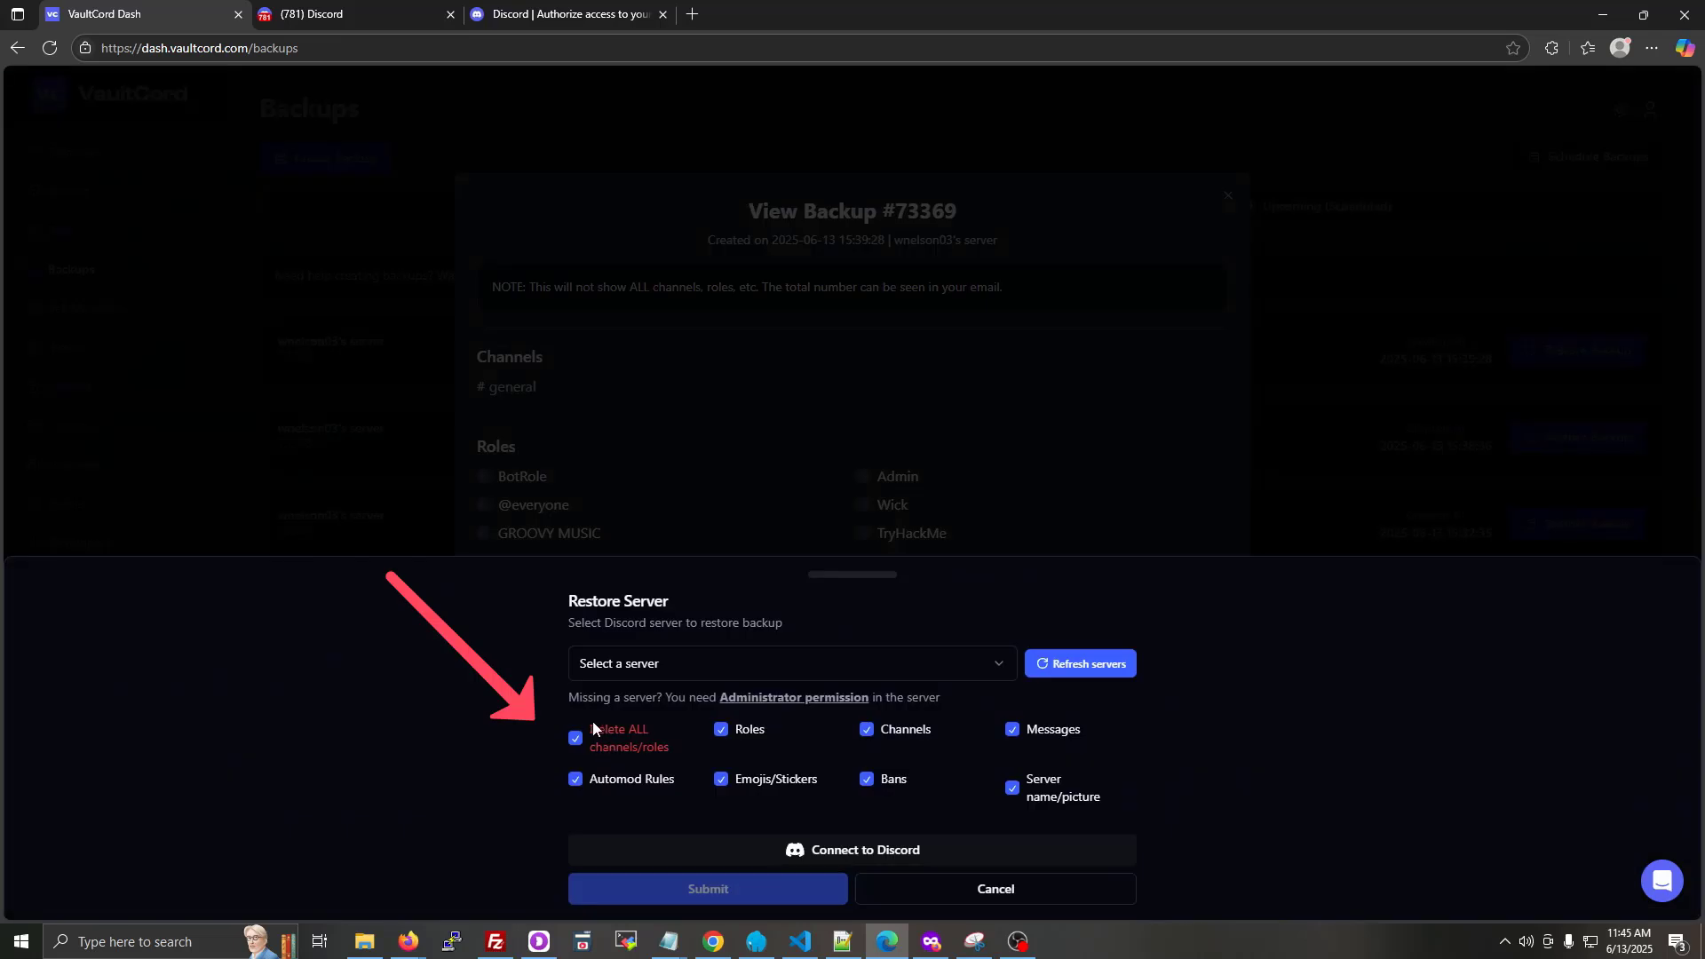
{"action": "left_click", "coordinate": [355, 15]}
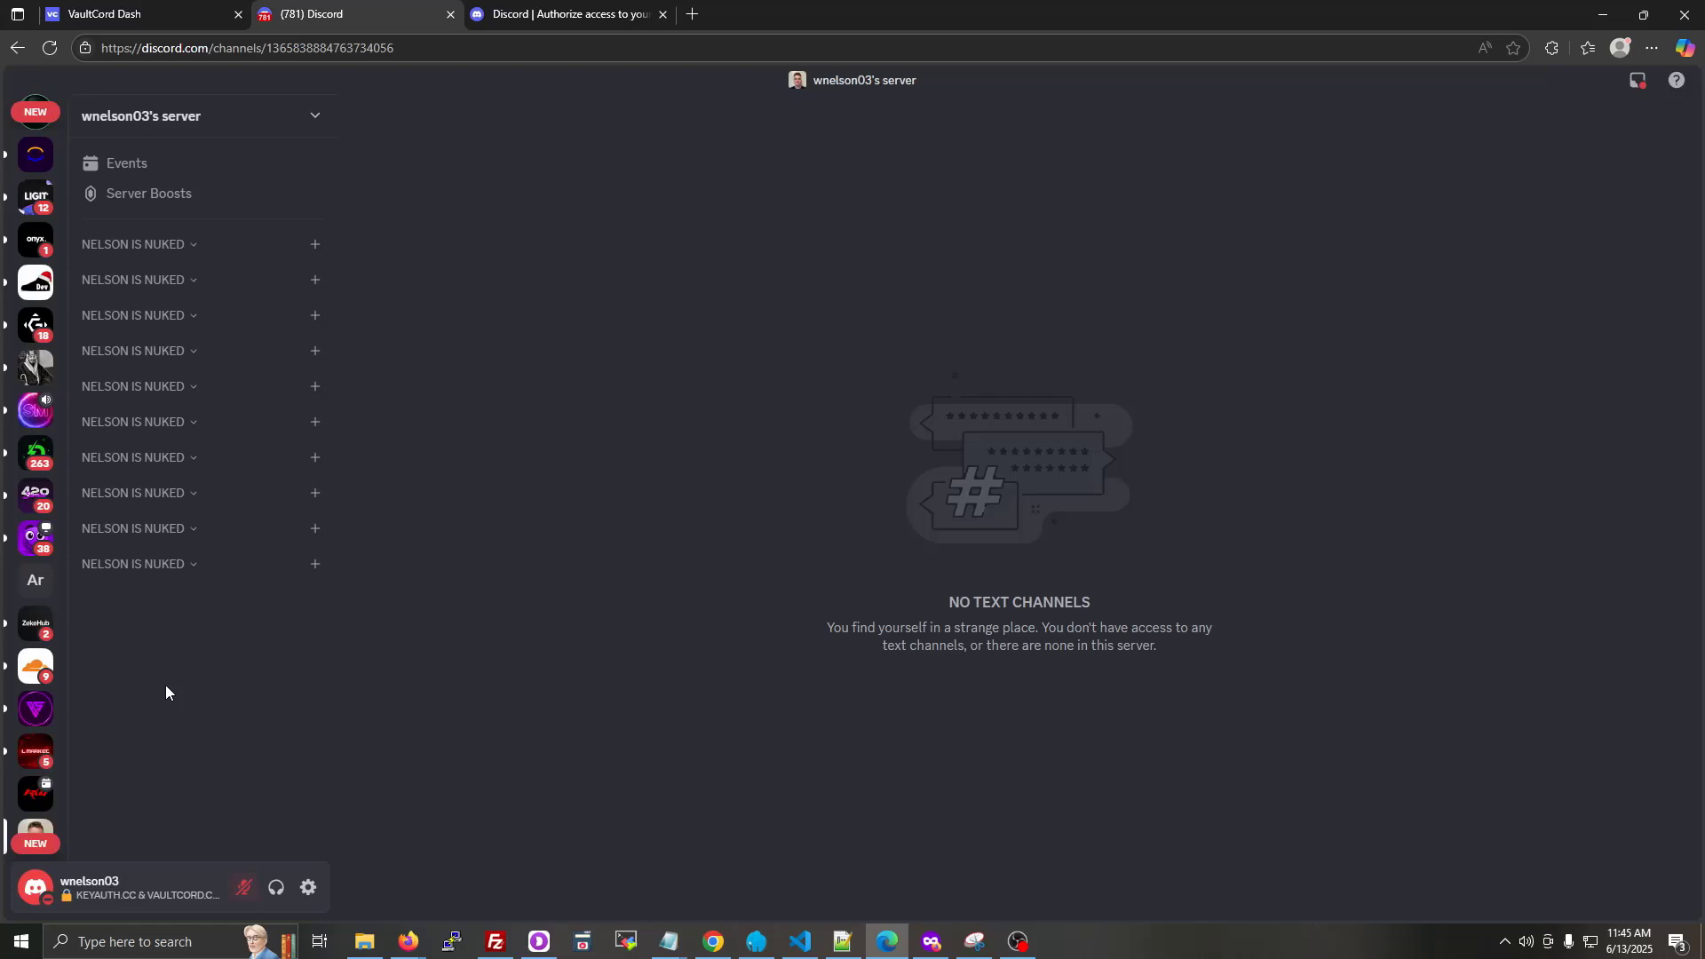
{"action": "left_click", "coordinate": [174, 15]}
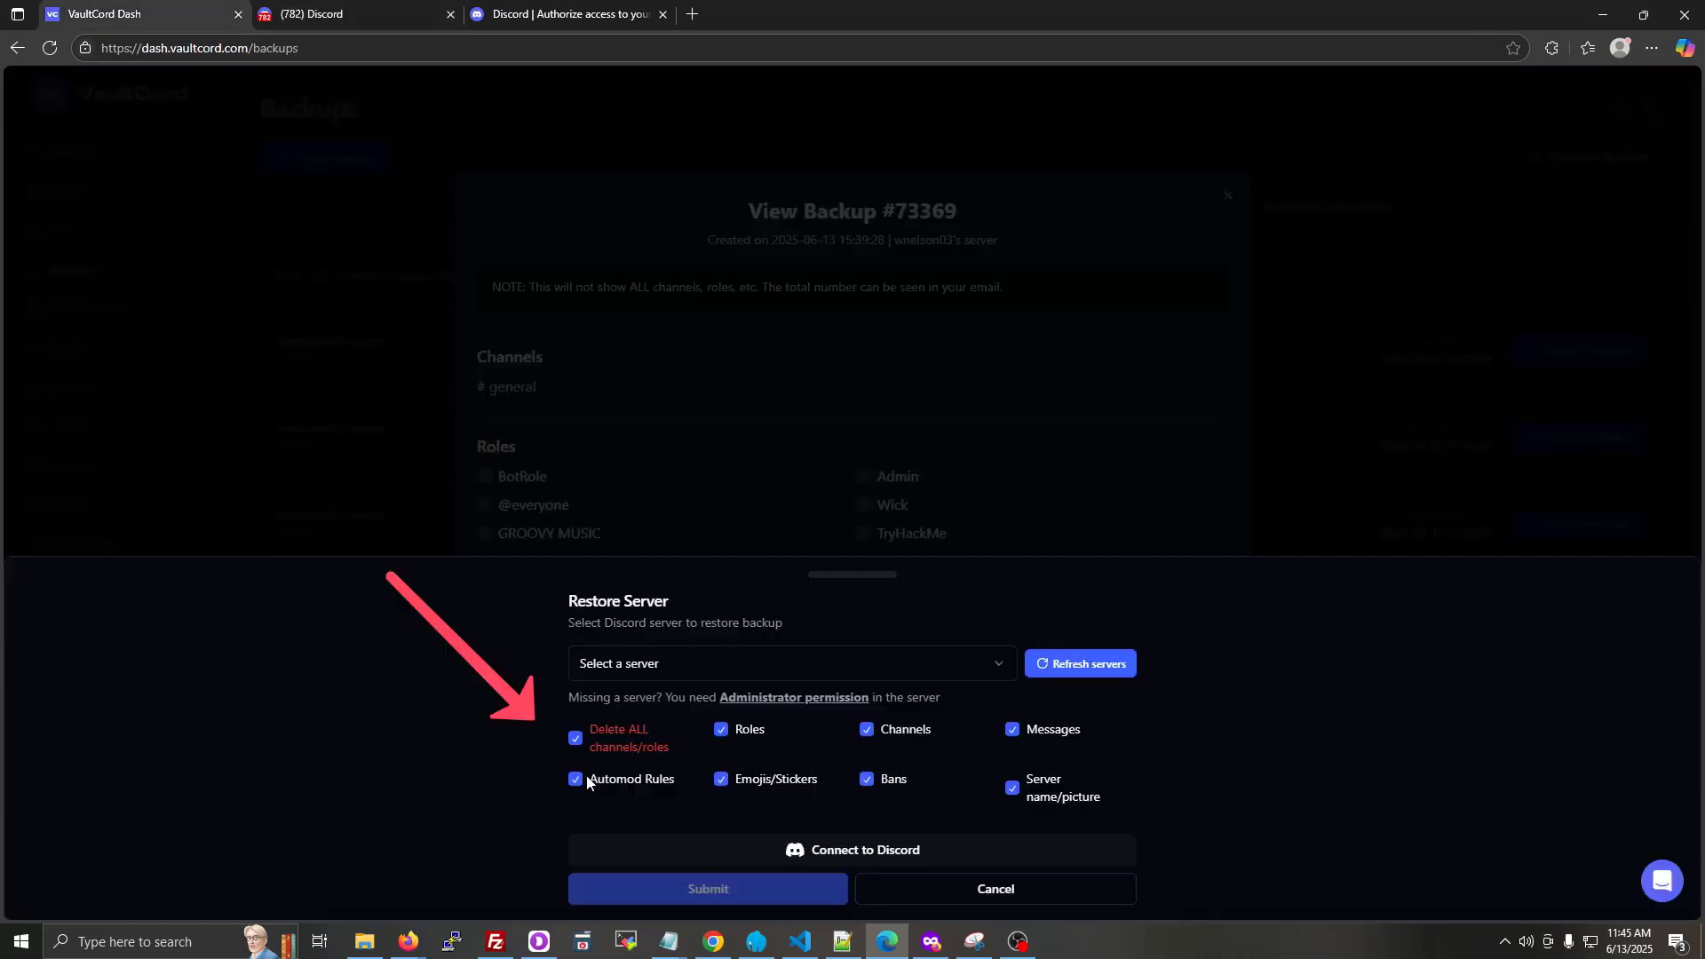
- Keep Delete ALL channels/roles enabled and select the wiped target server after refreshing servers
{"action": "left_click", "coordinate": [579, 737]}
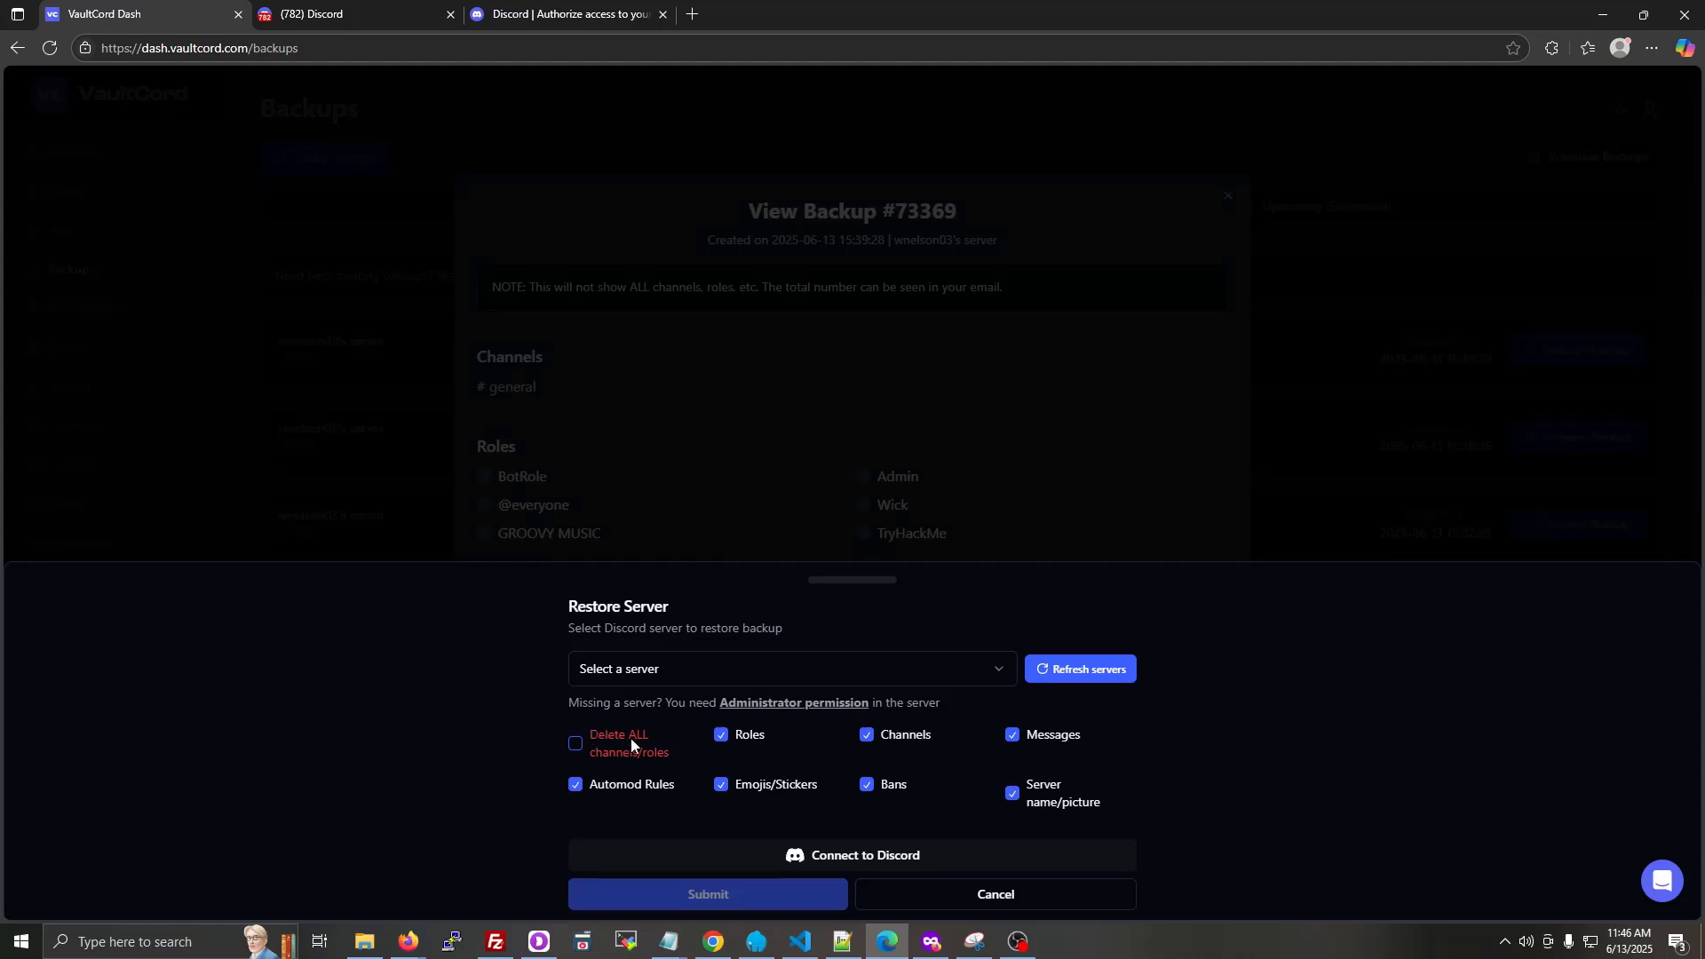
{"action": "left_click", "coordinate": [594, 739]}
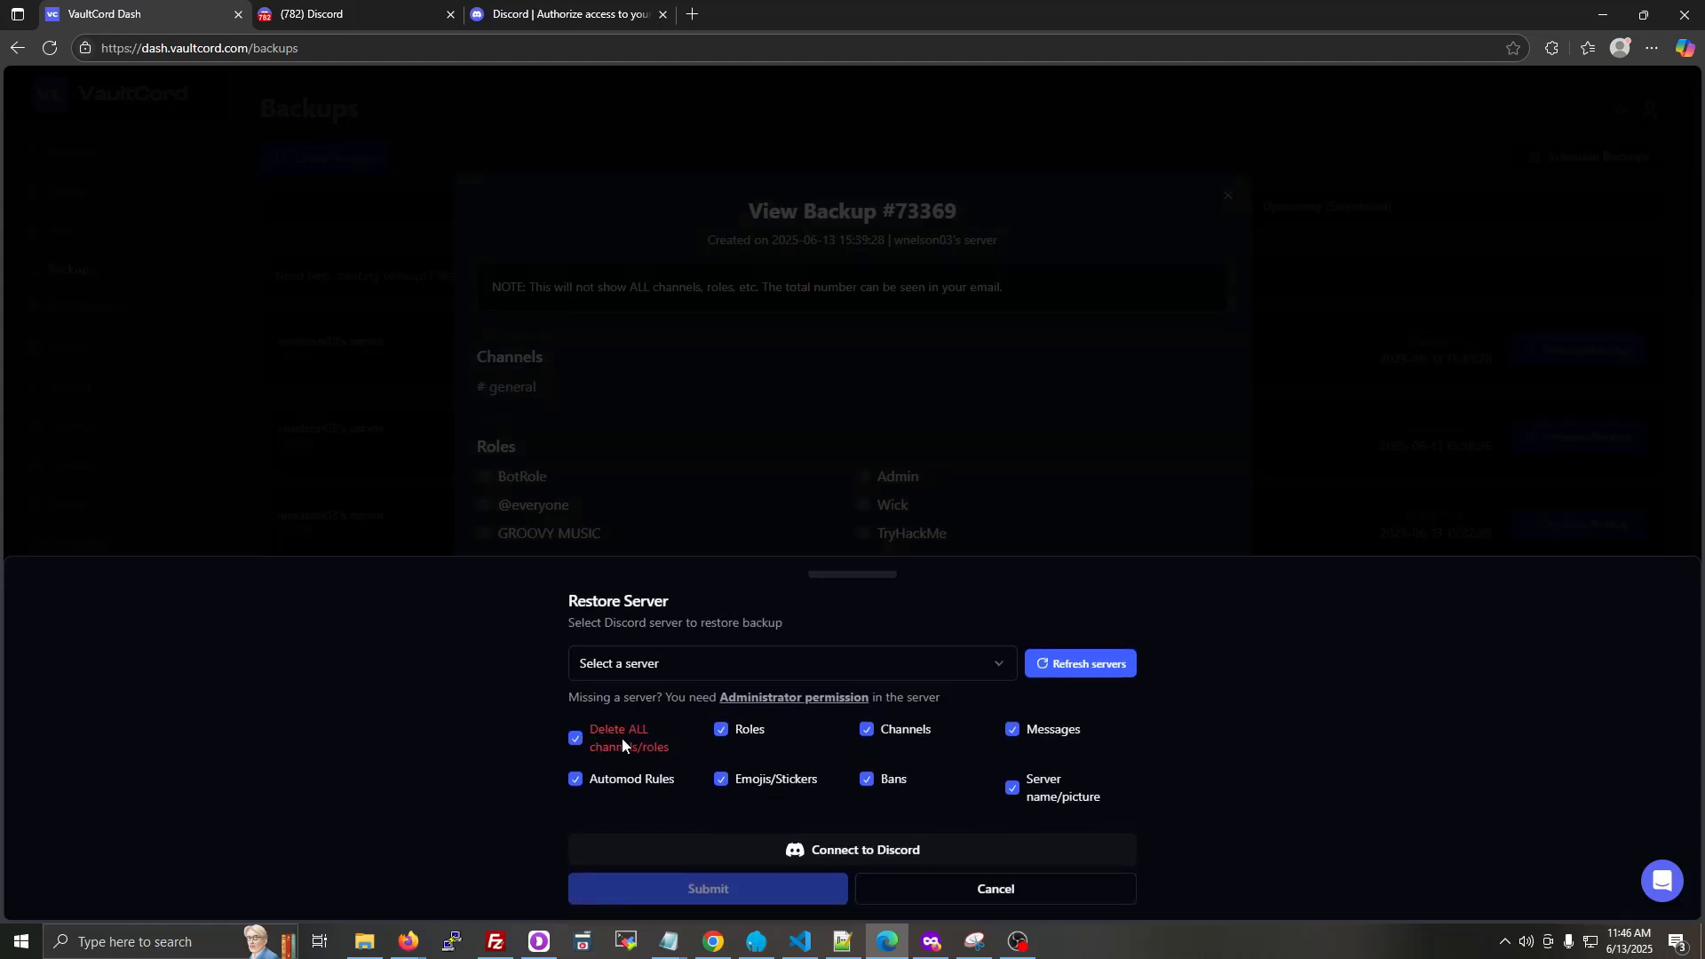
{"action": "left_click", "coordinate": [669, 663]}
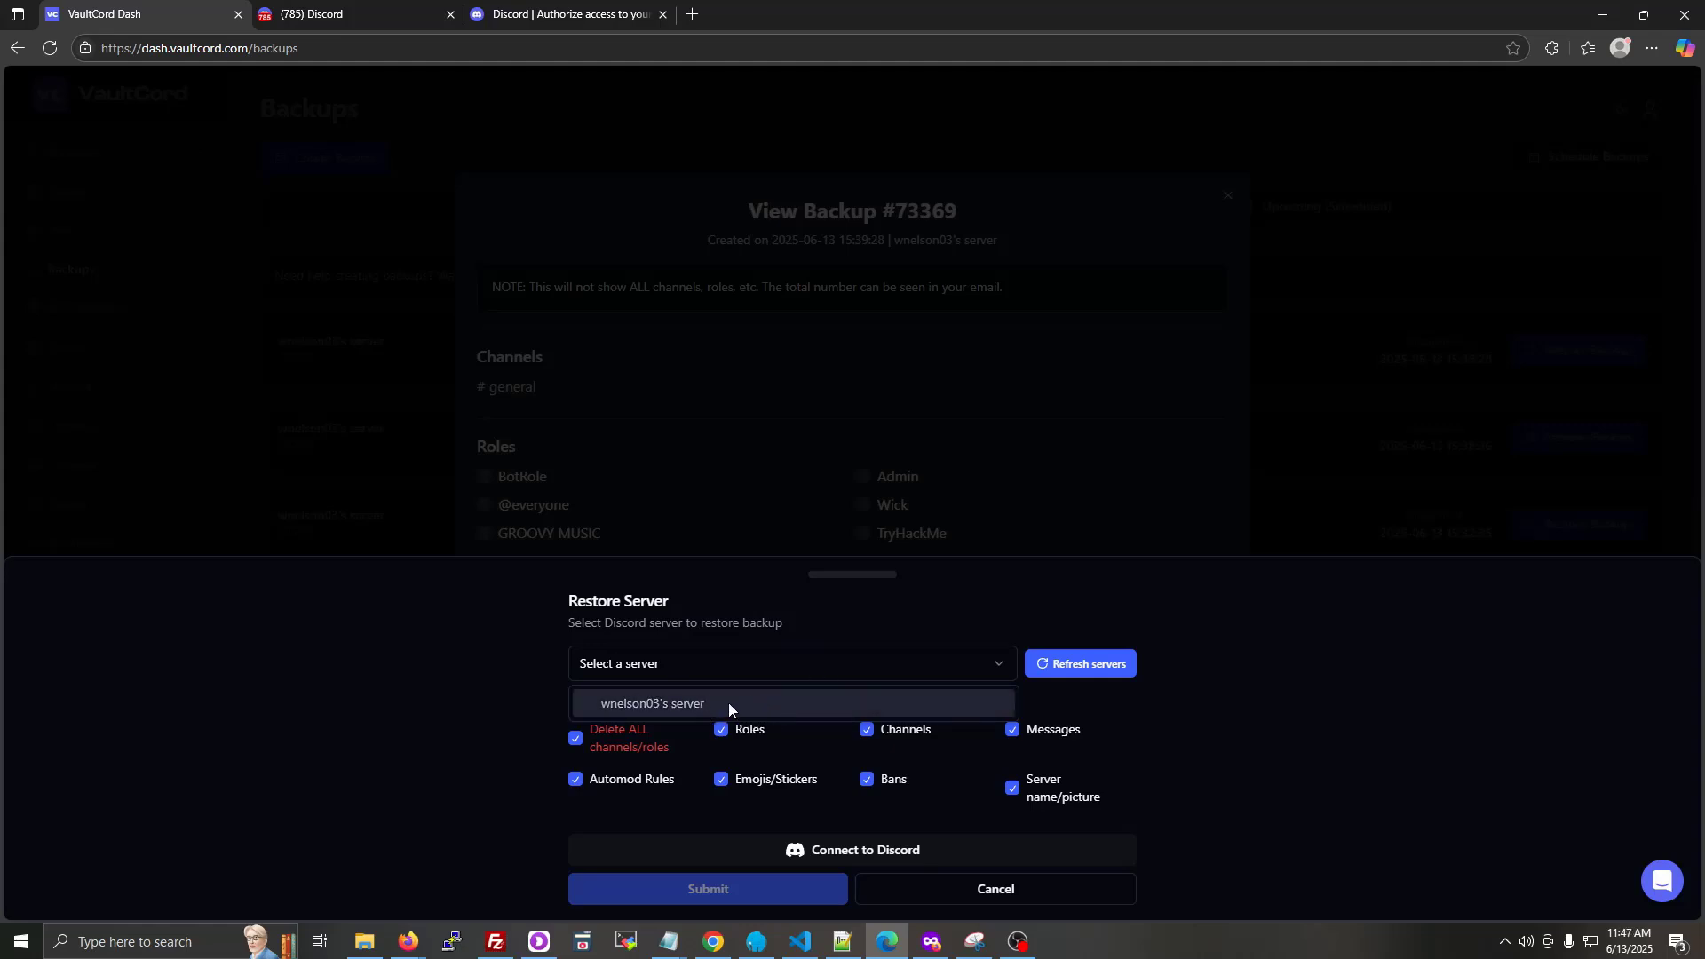
{"action": "left_click", "coordinate": [1061, 696]}
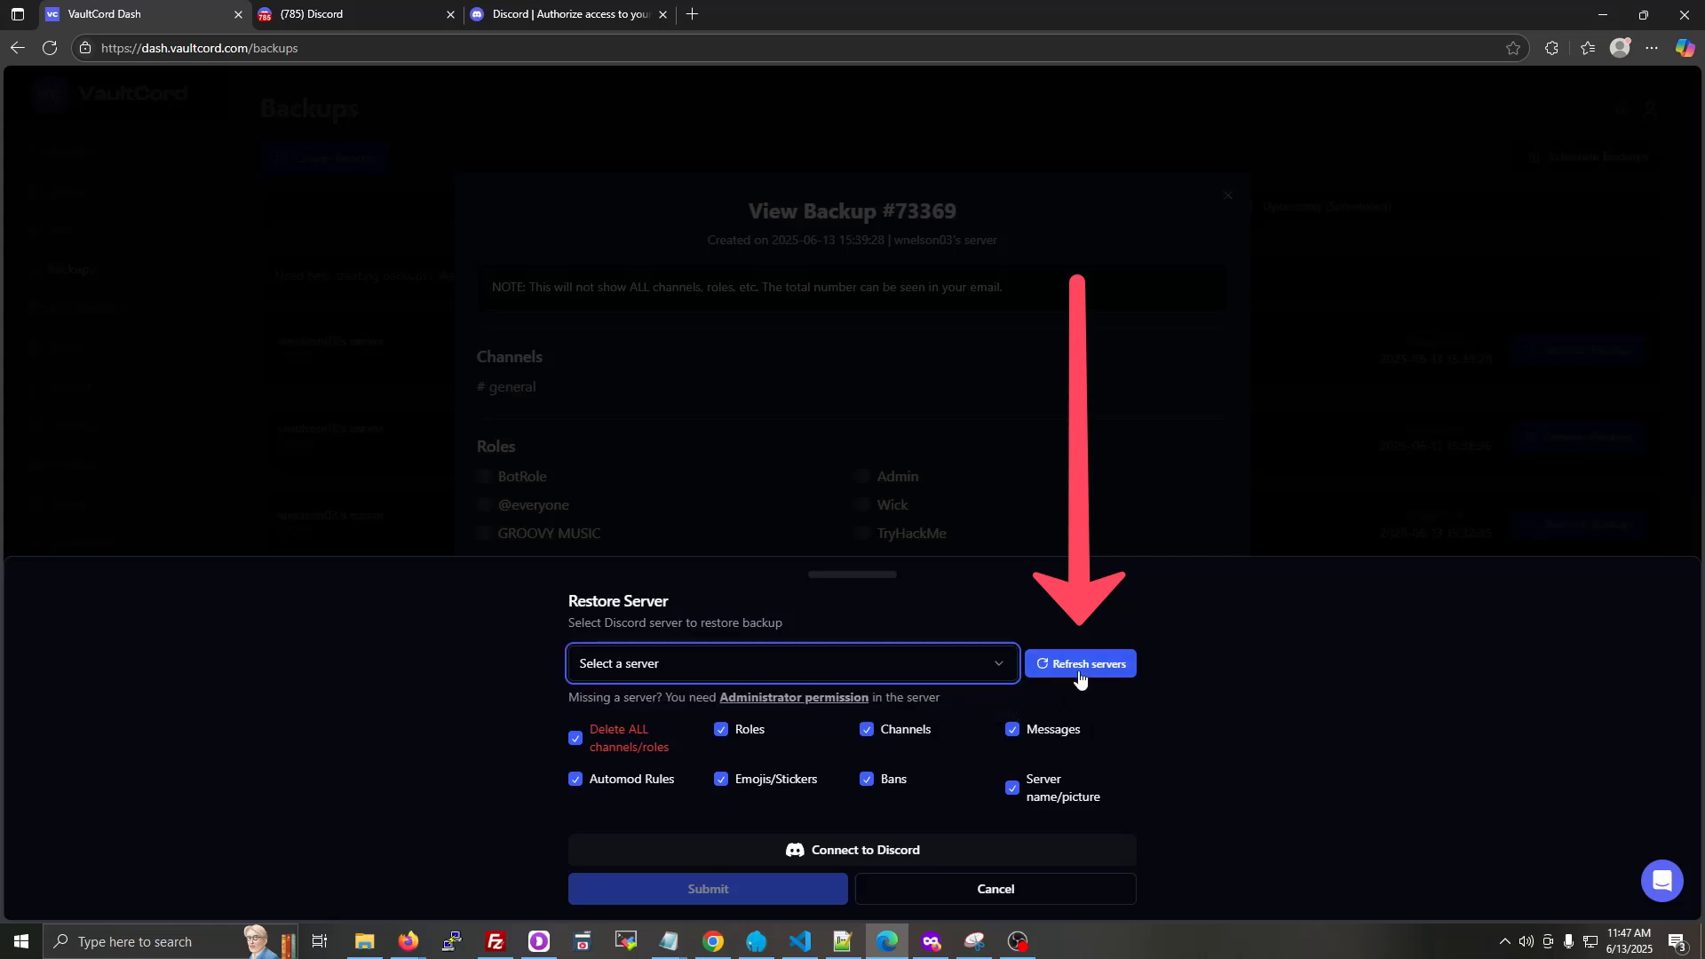
{"action": "left_click", "coordinate": [1081, 672]}
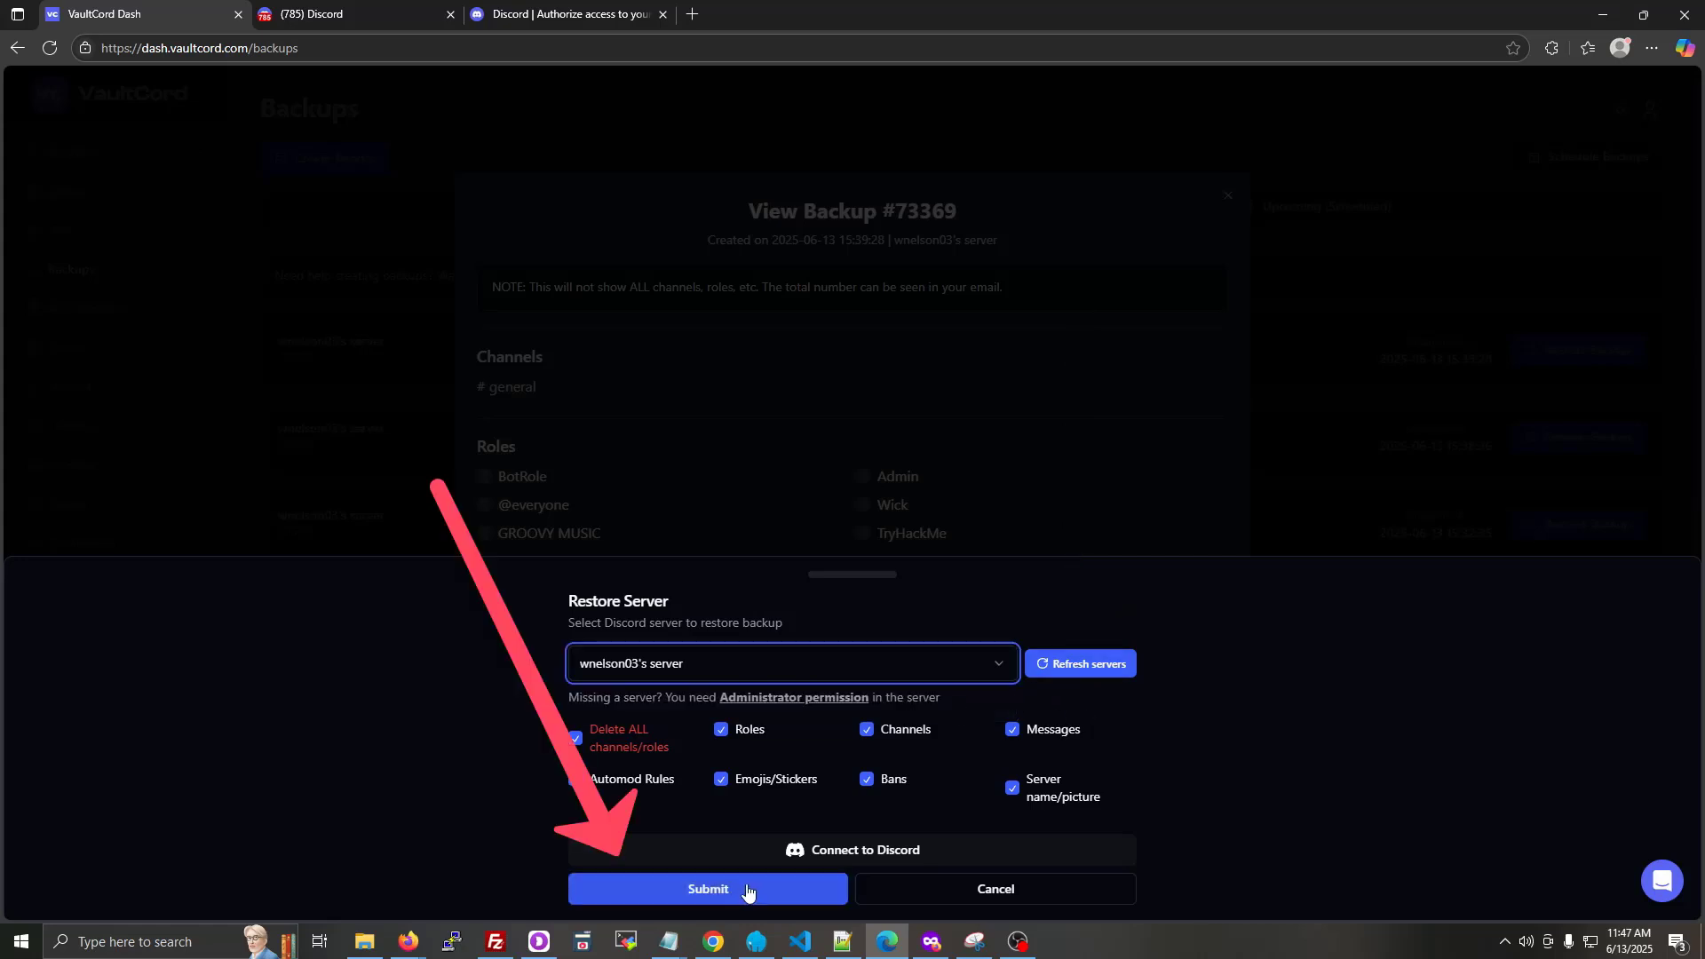
- Submit the restore and add the restore bot to the server with administrator permission
{"action": "left_click", "coordinate": [748, 890]}
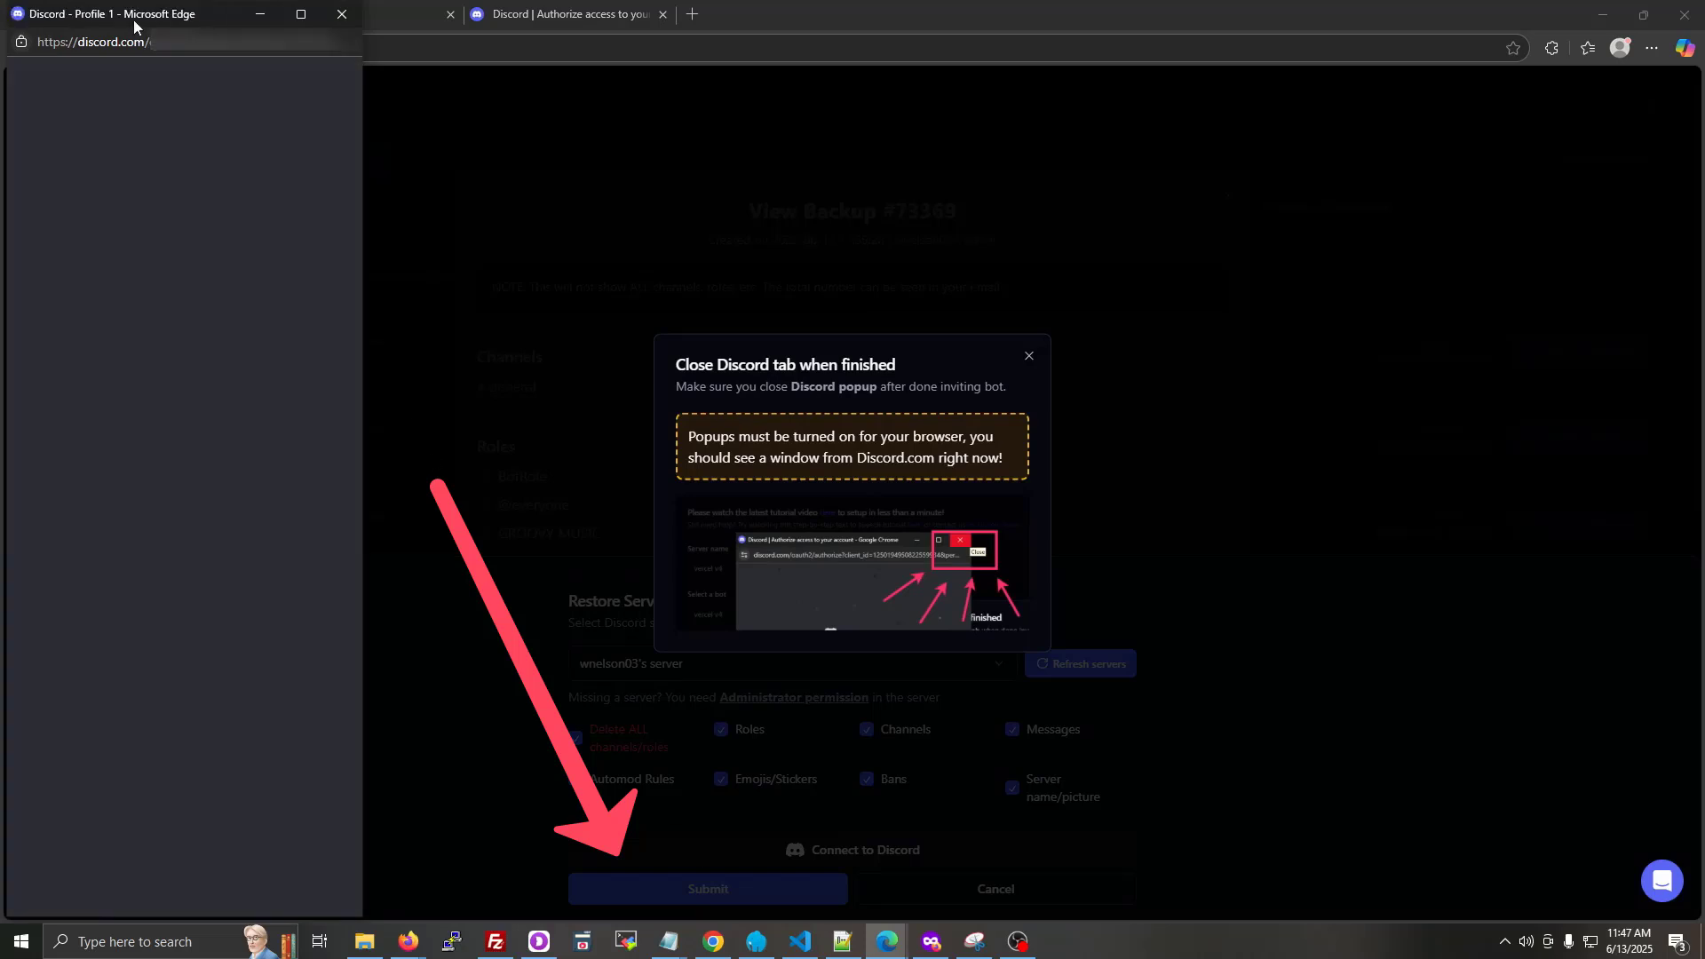
{"action": "left_click_drag", "start_coordinate": [134, 27], "coordinate": [300, 63]}
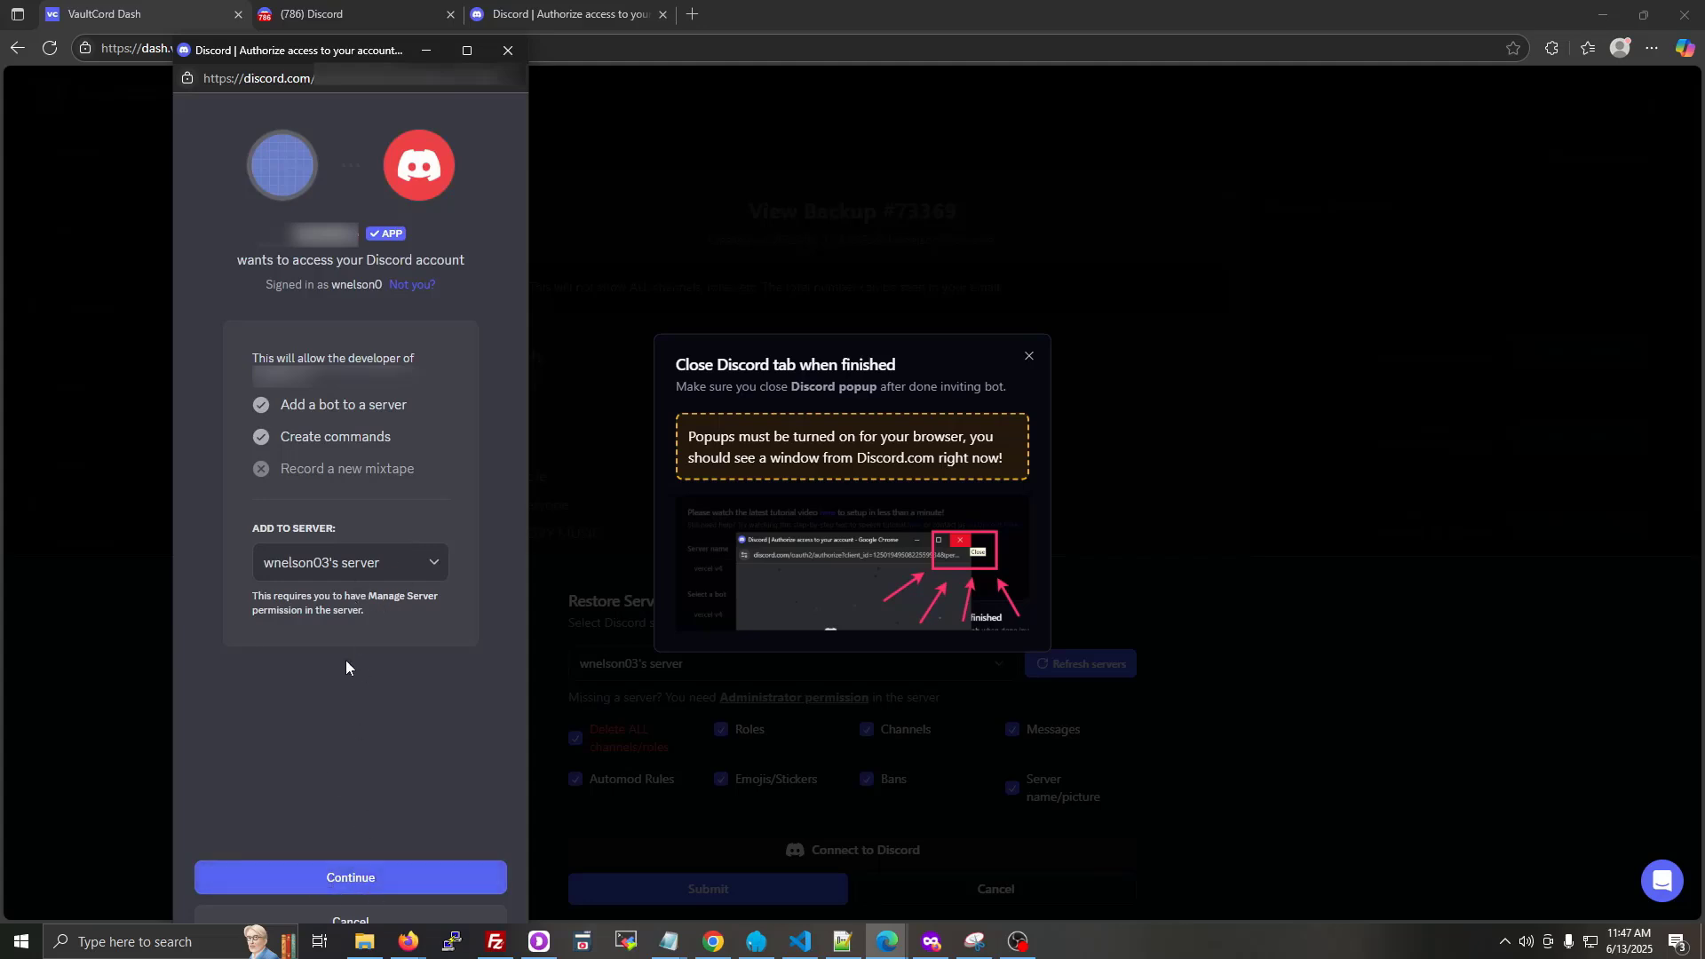
{"action": "left_click", "coordinate": [331, 877]}
{"action": "left_click", "coordinate": [331, 878]}
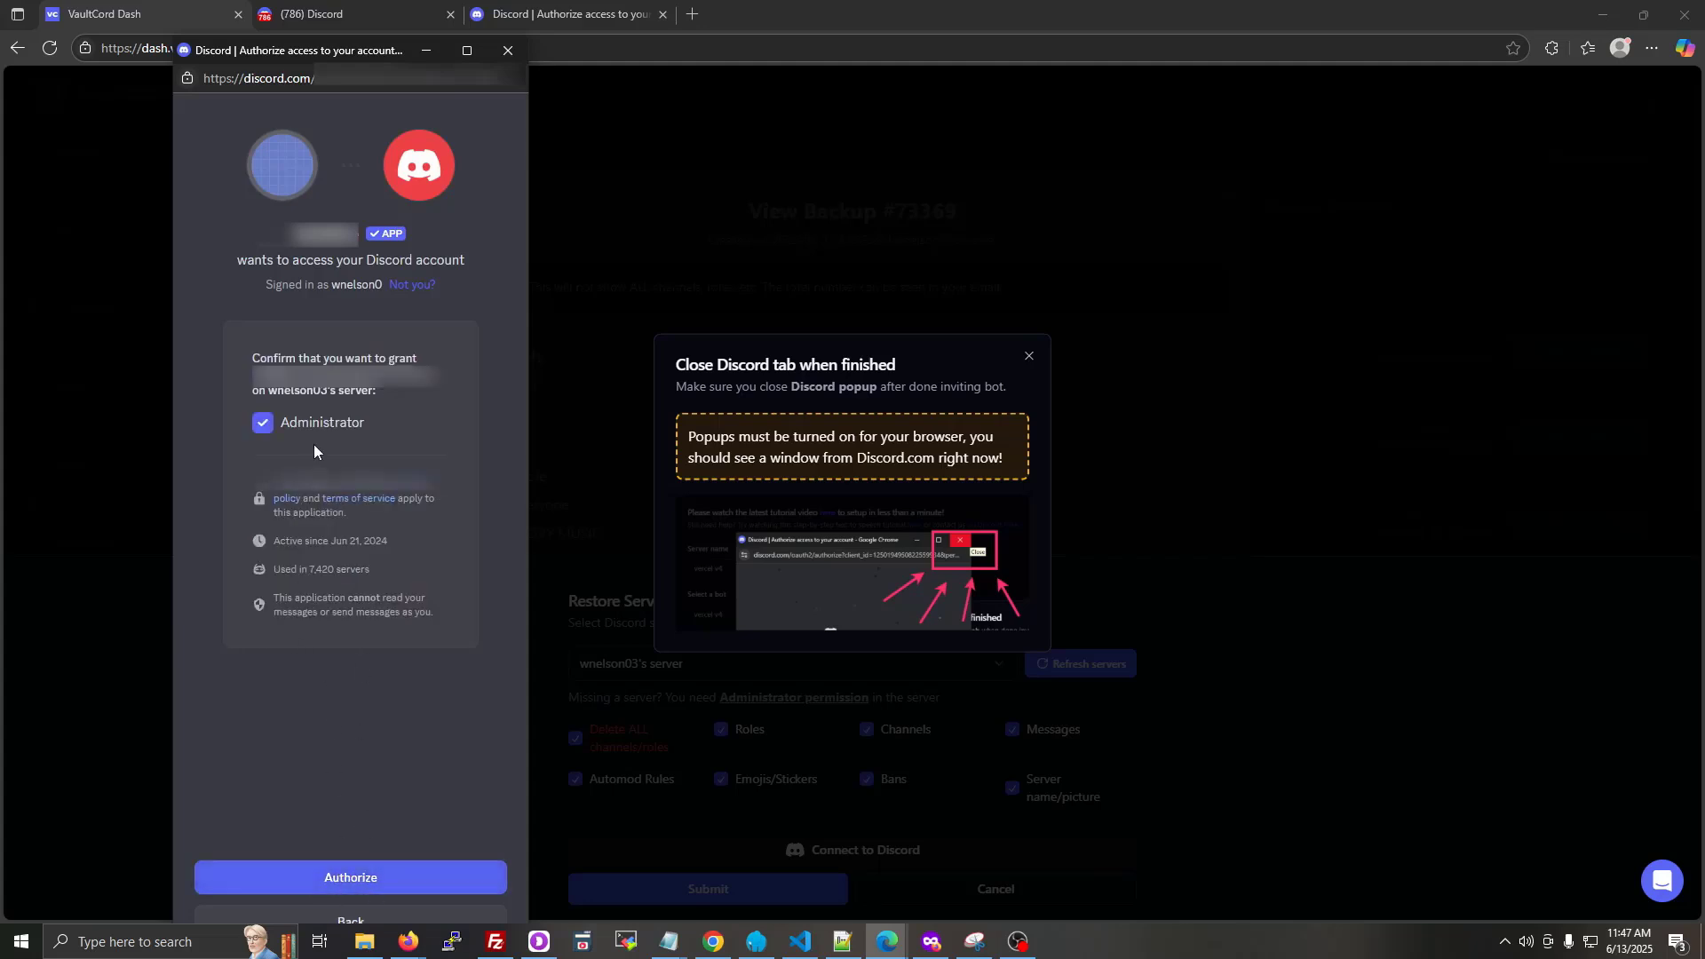
{"action": "left_click", "coordinate": [331, 876]}
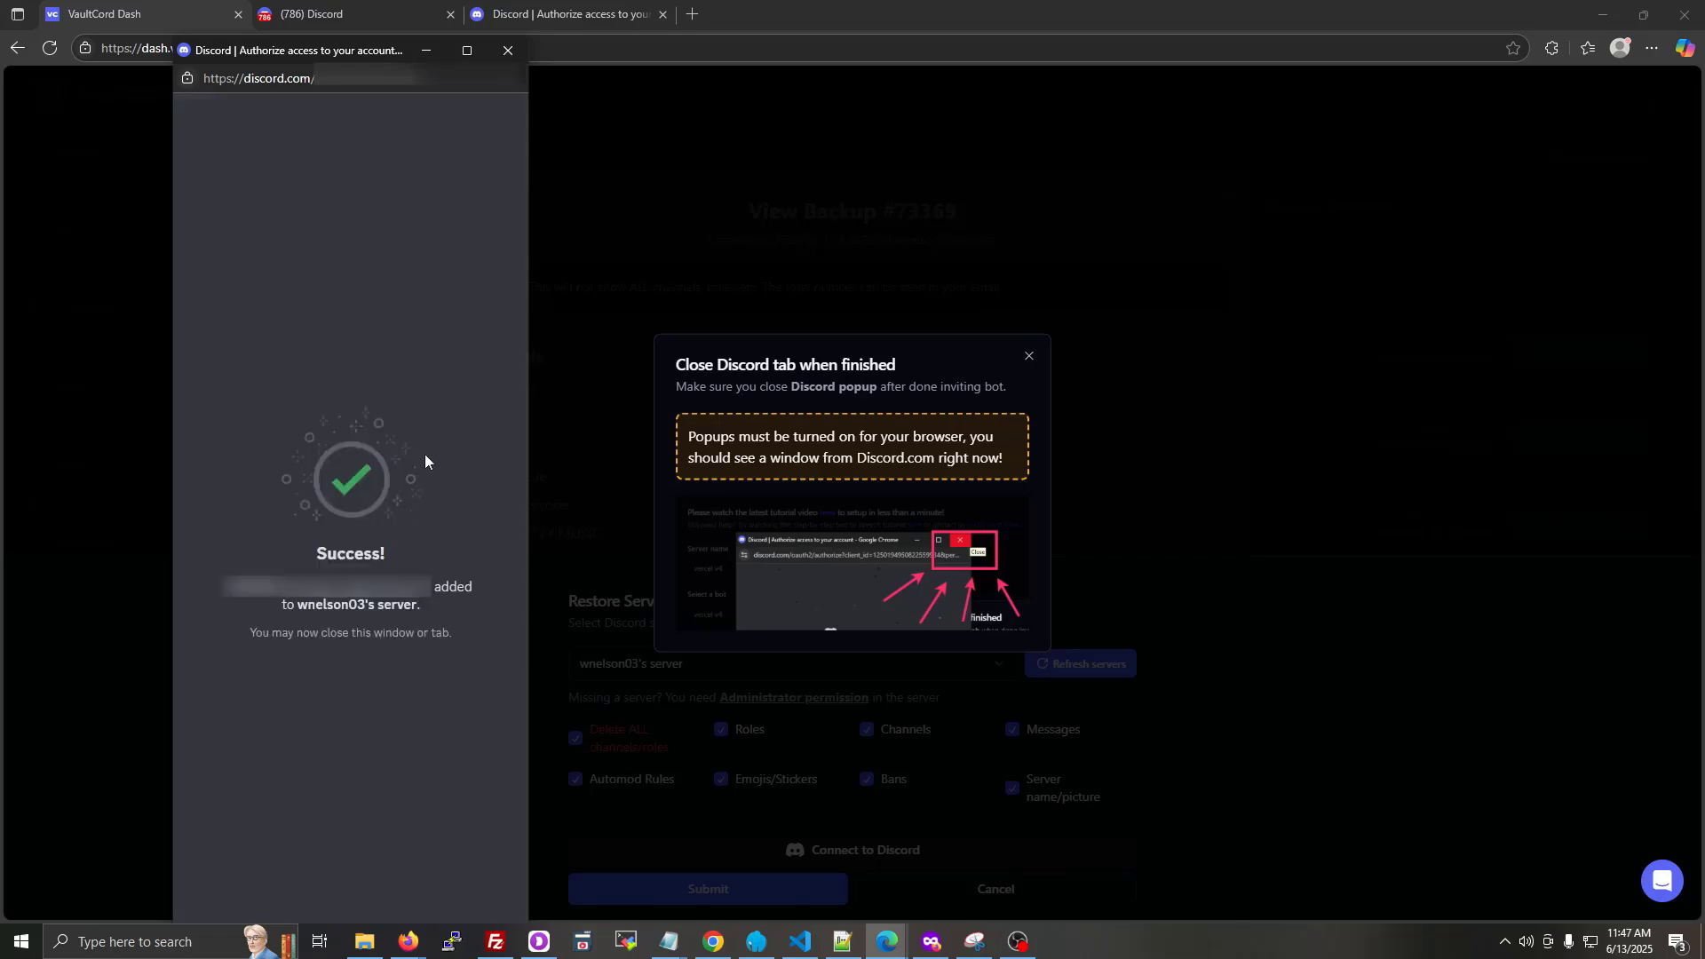
- Close the authorization window and check the Discord server's channels
{"action": "left_click_drag", "start_coordinate": [373, 50], "coordinate": [350, 247]}
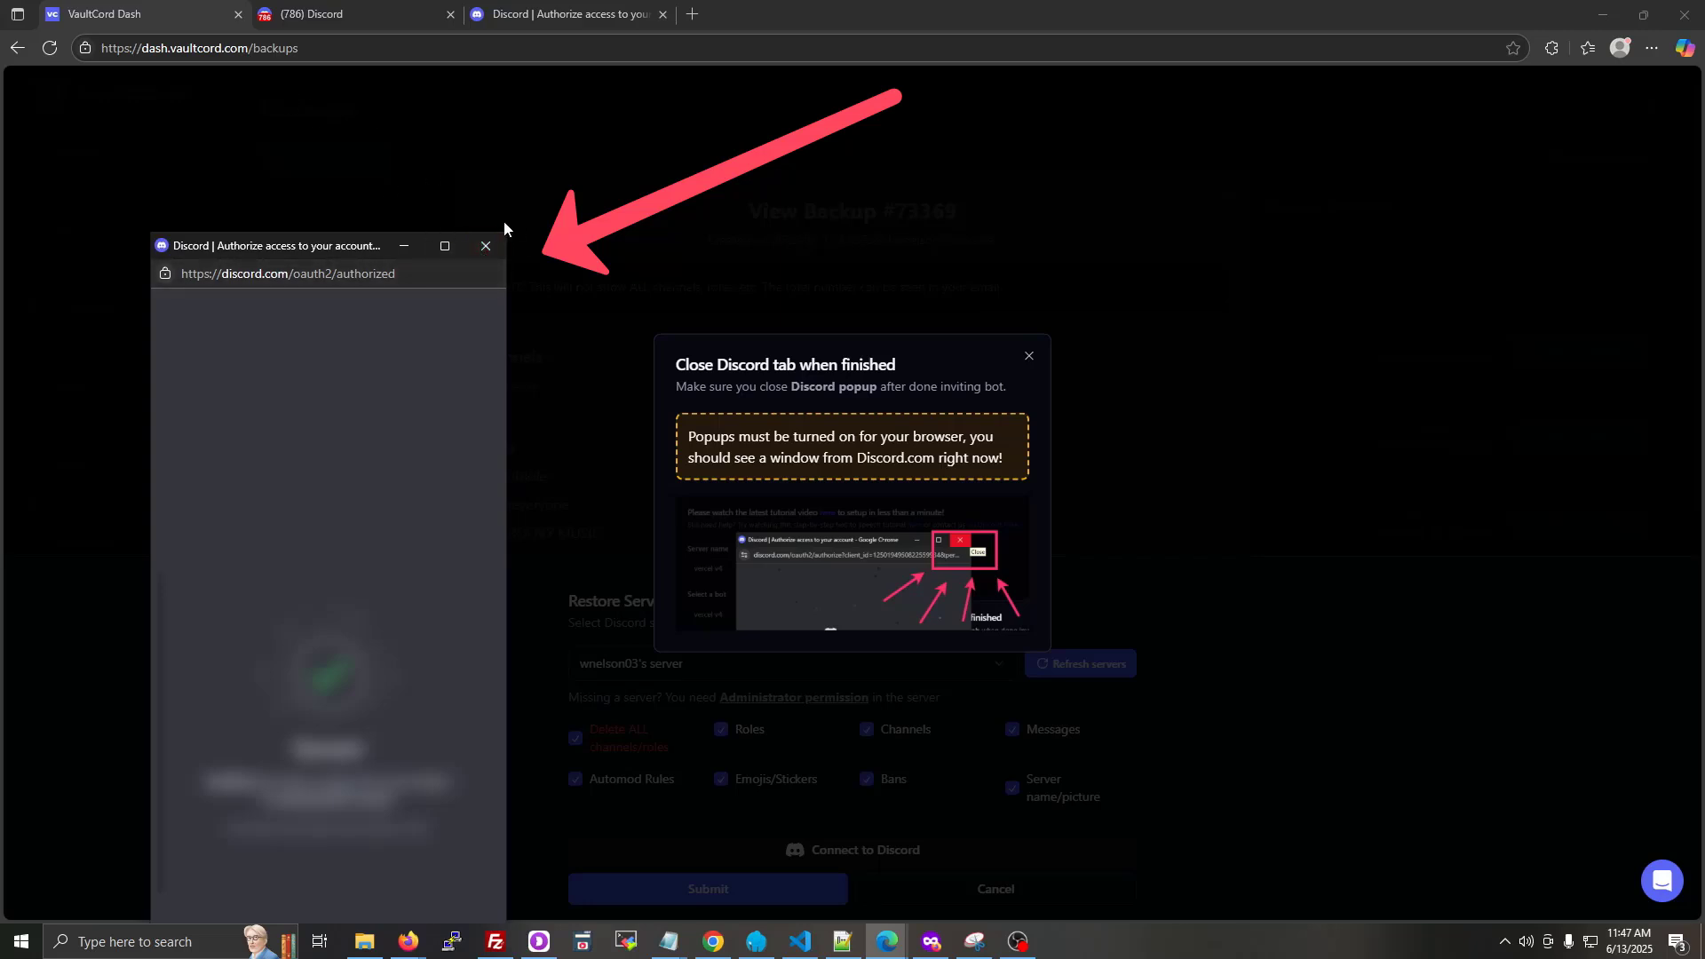
{"action": "left_click_drag", "start_coordinate": [350, 250], "coordinate": [312, 267]}
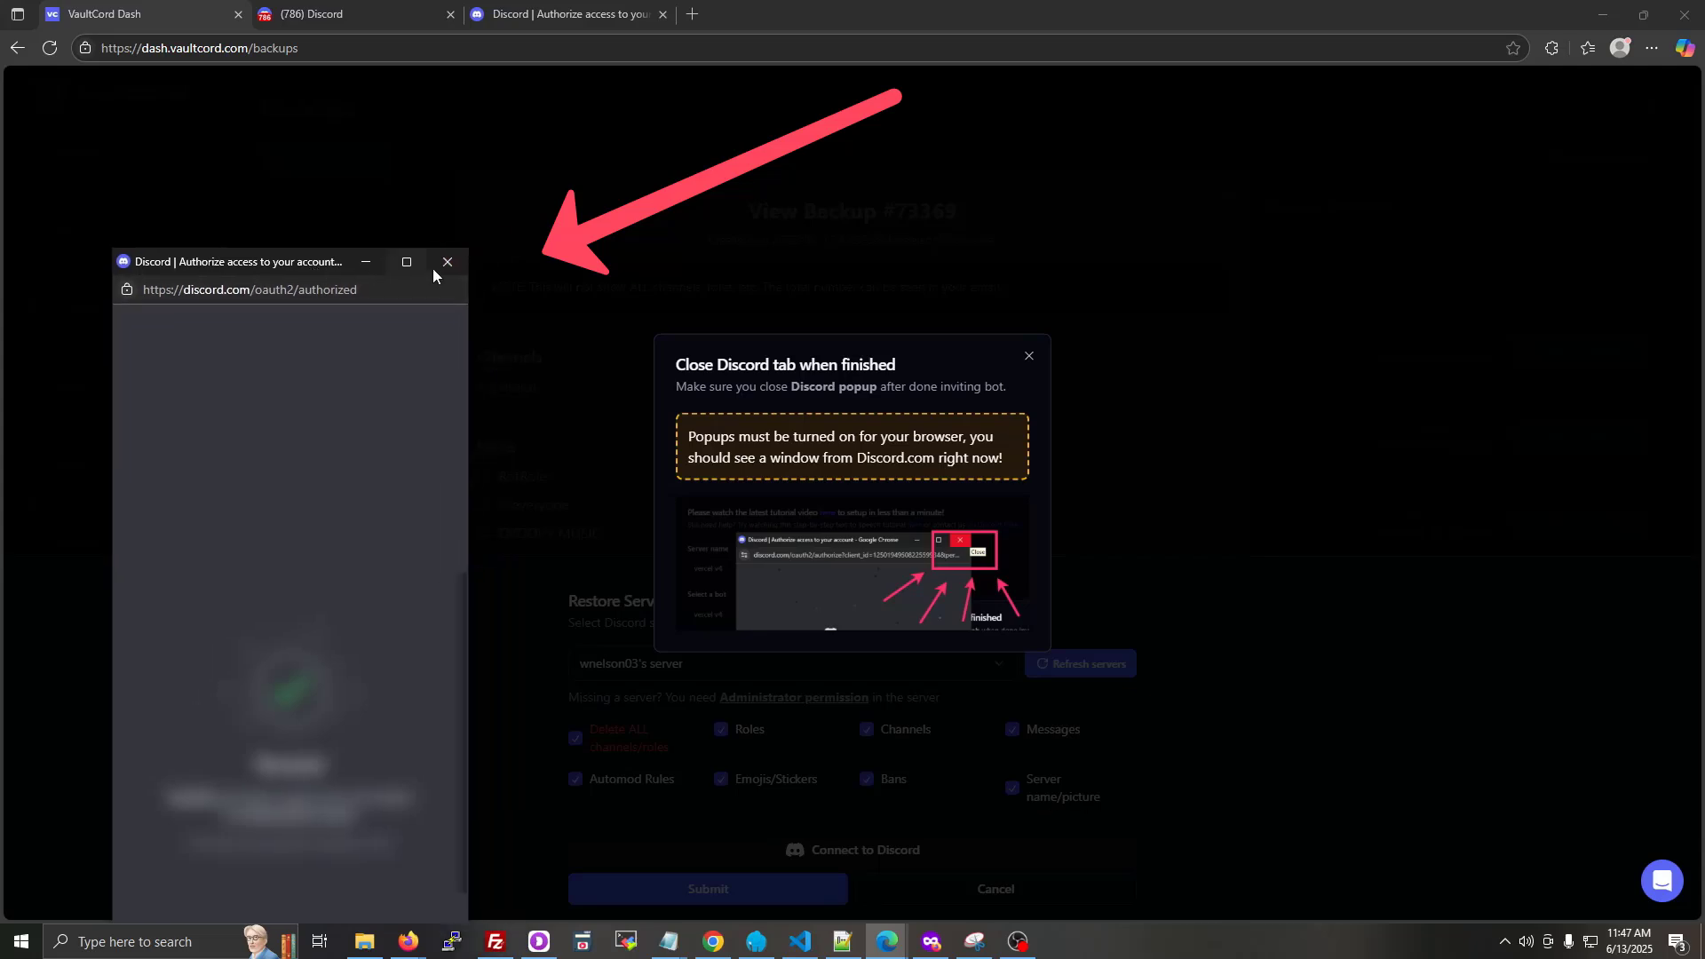
{"action": "left_click", "coordinate": [444, 265]}
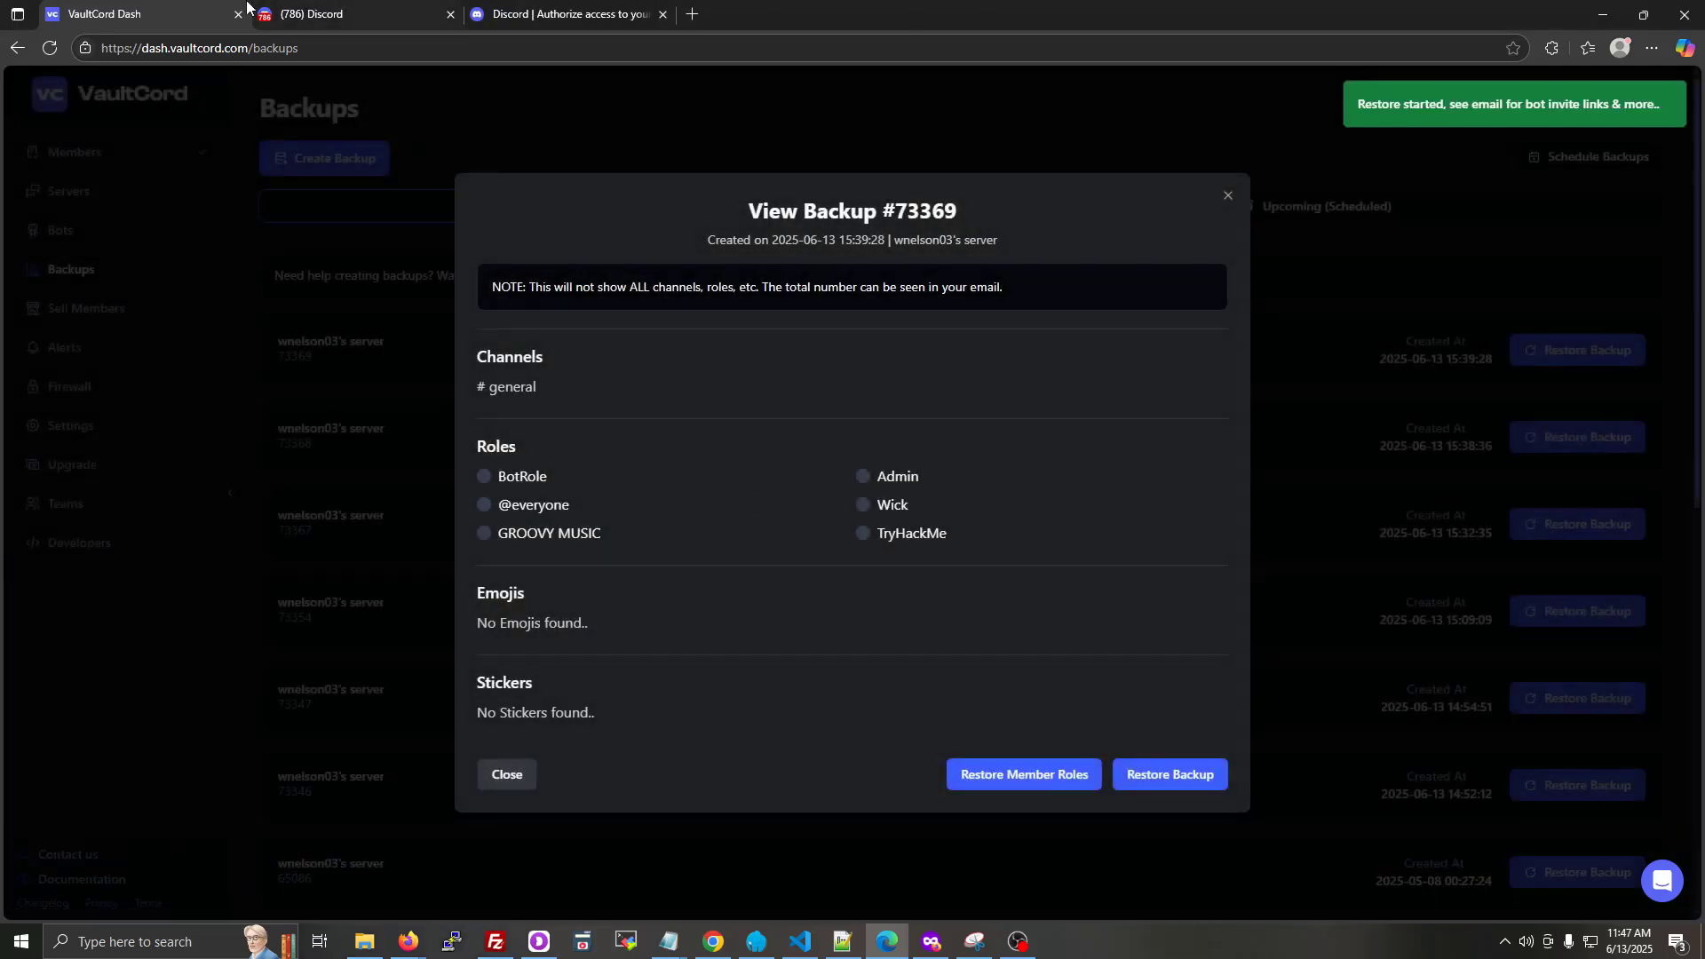
{"action": "left_click", "coordinate": [317, 16]}
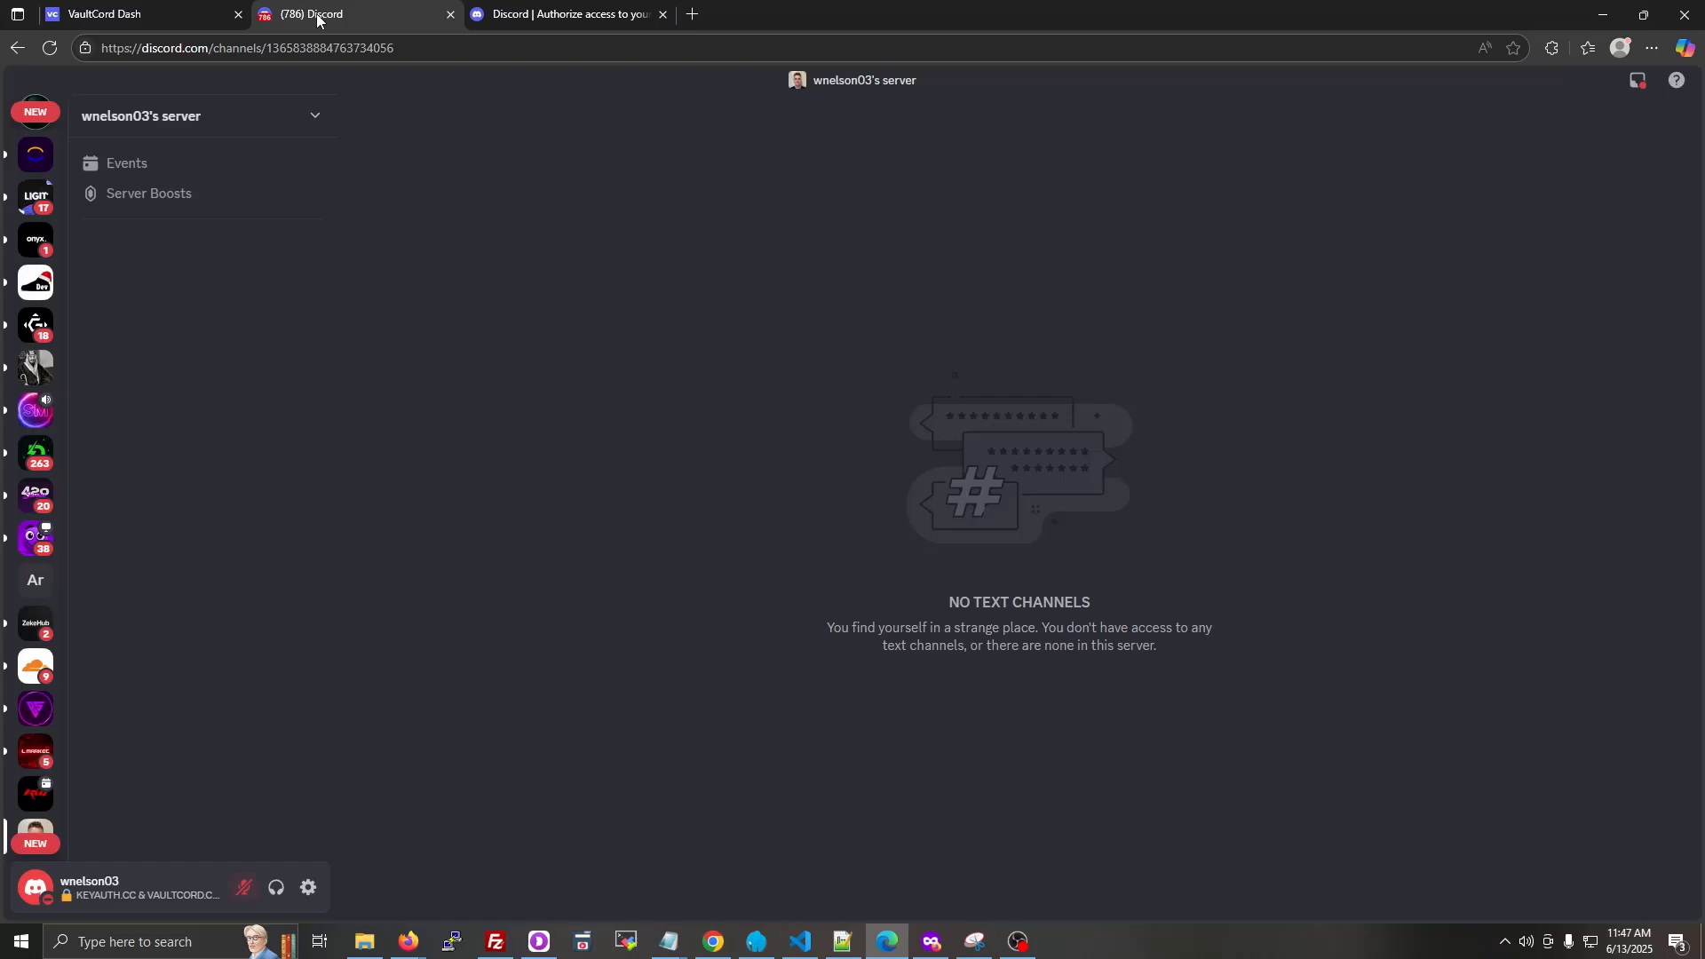
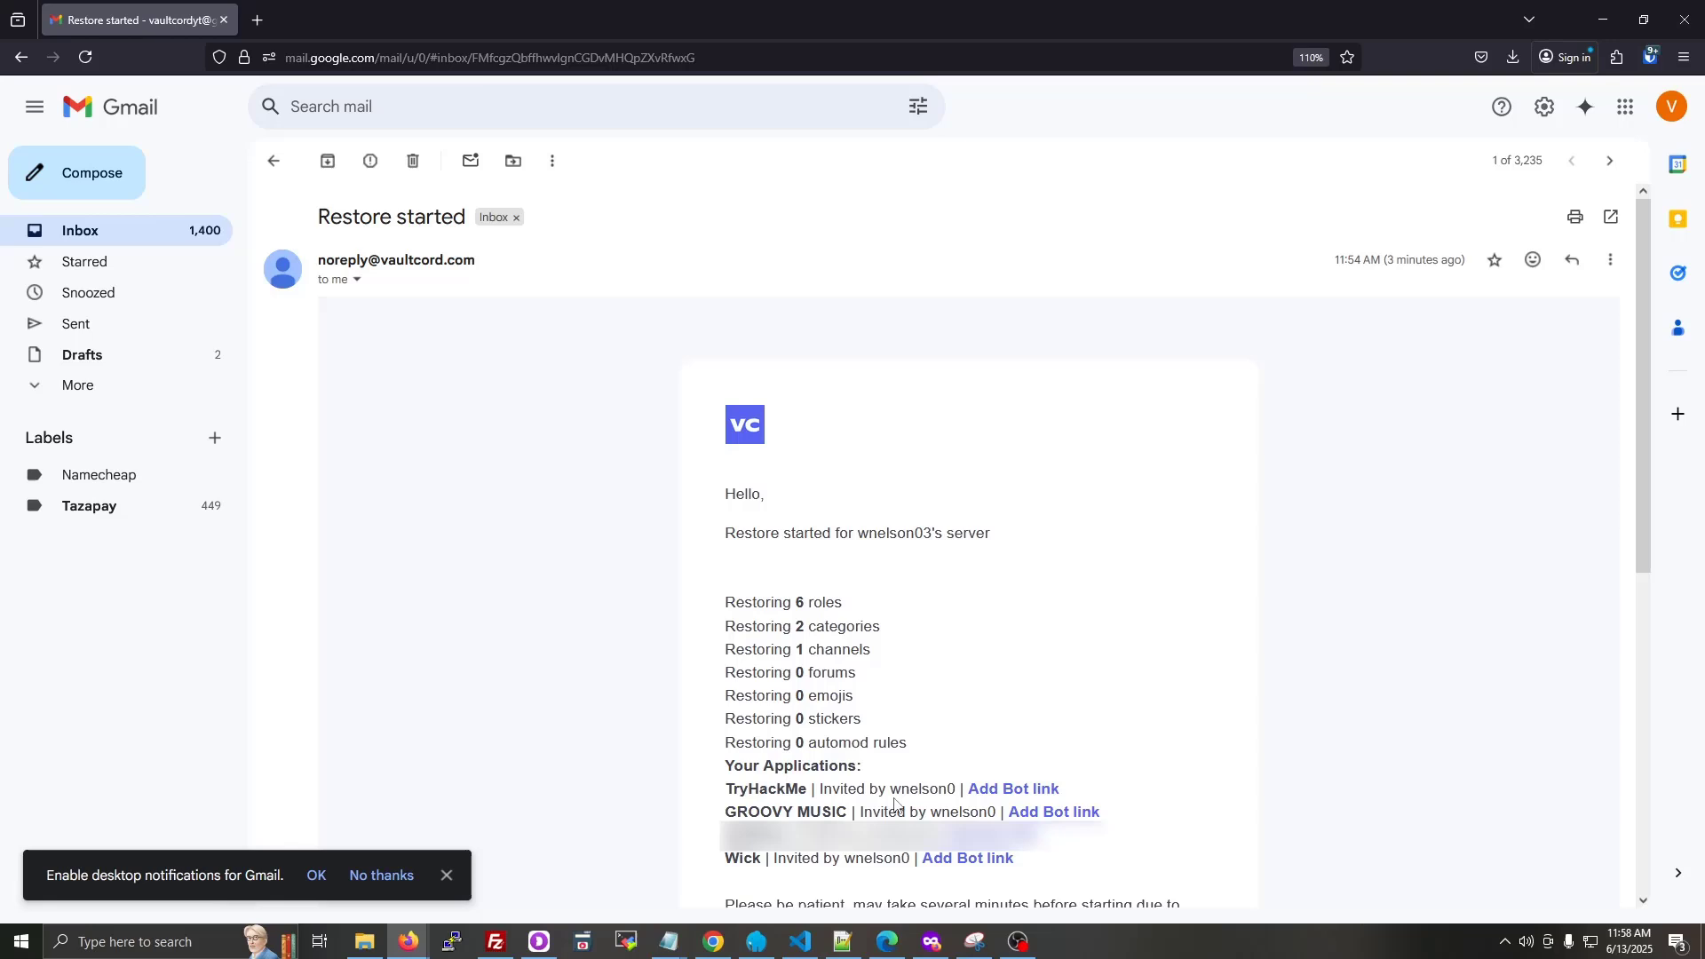
- Scroll the restore-started email and highlight its restore summary and inviter lines
{"action": "scroll", "coordinate": [801, 760], "scroll_direction": "down", "scroll_amount": 2}
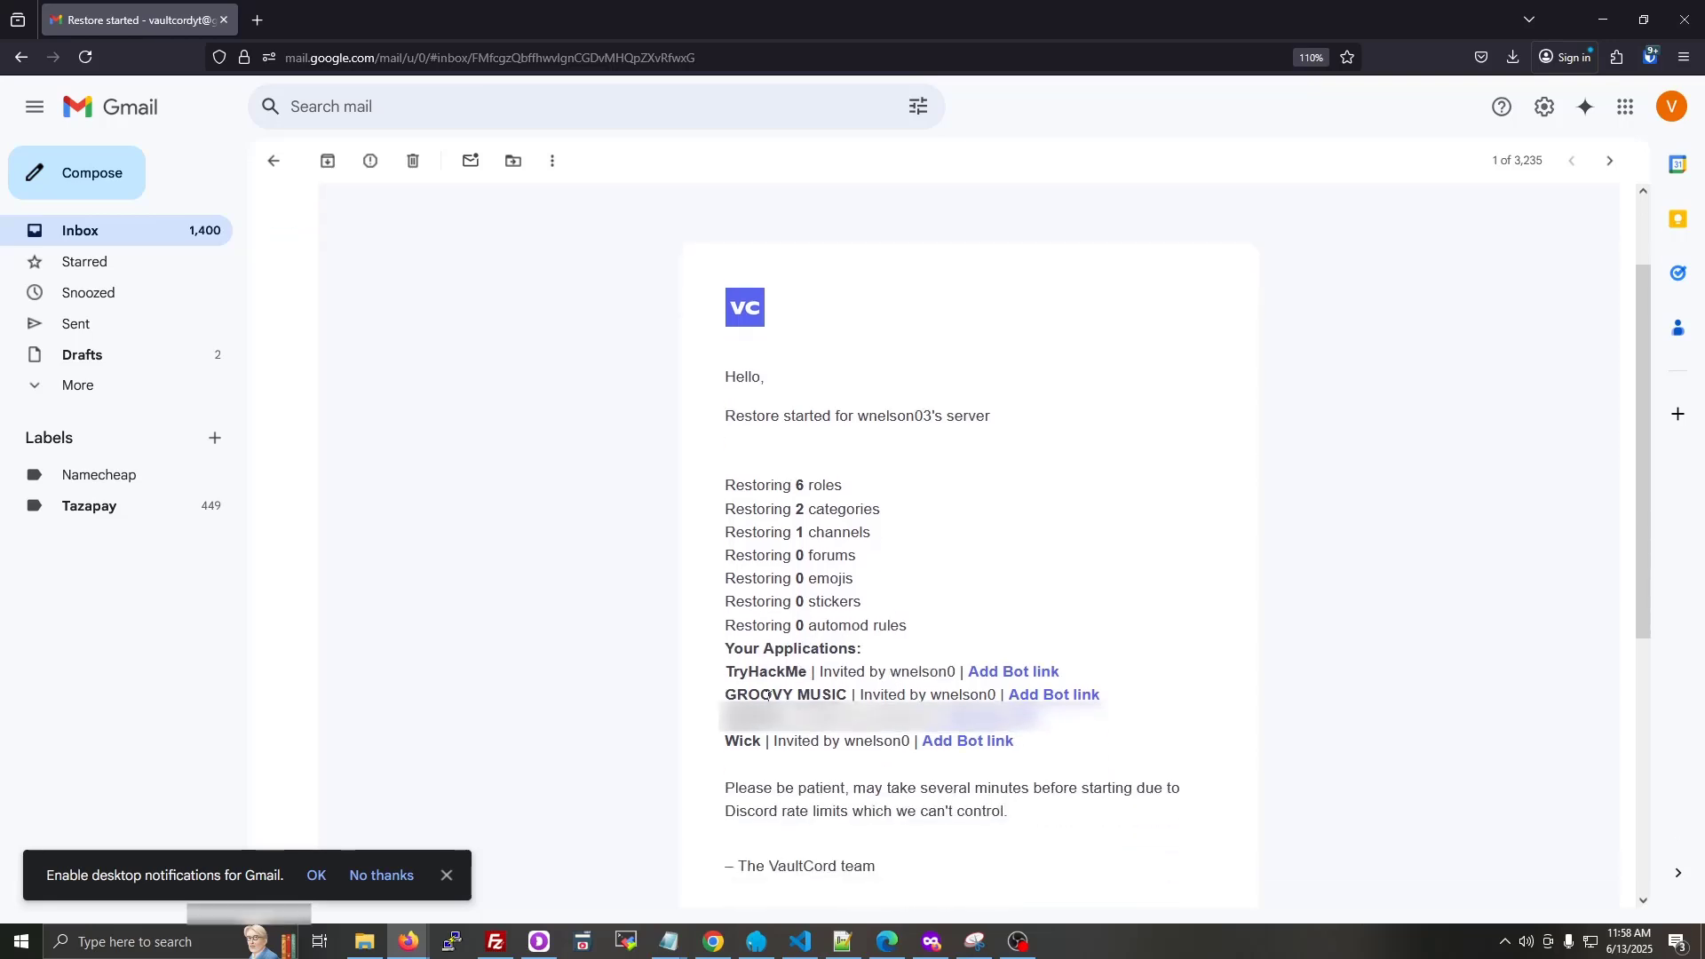
{"action": "left_click_drag", "start_coordinate": [725, 672], "coordinate": [779, 666]}
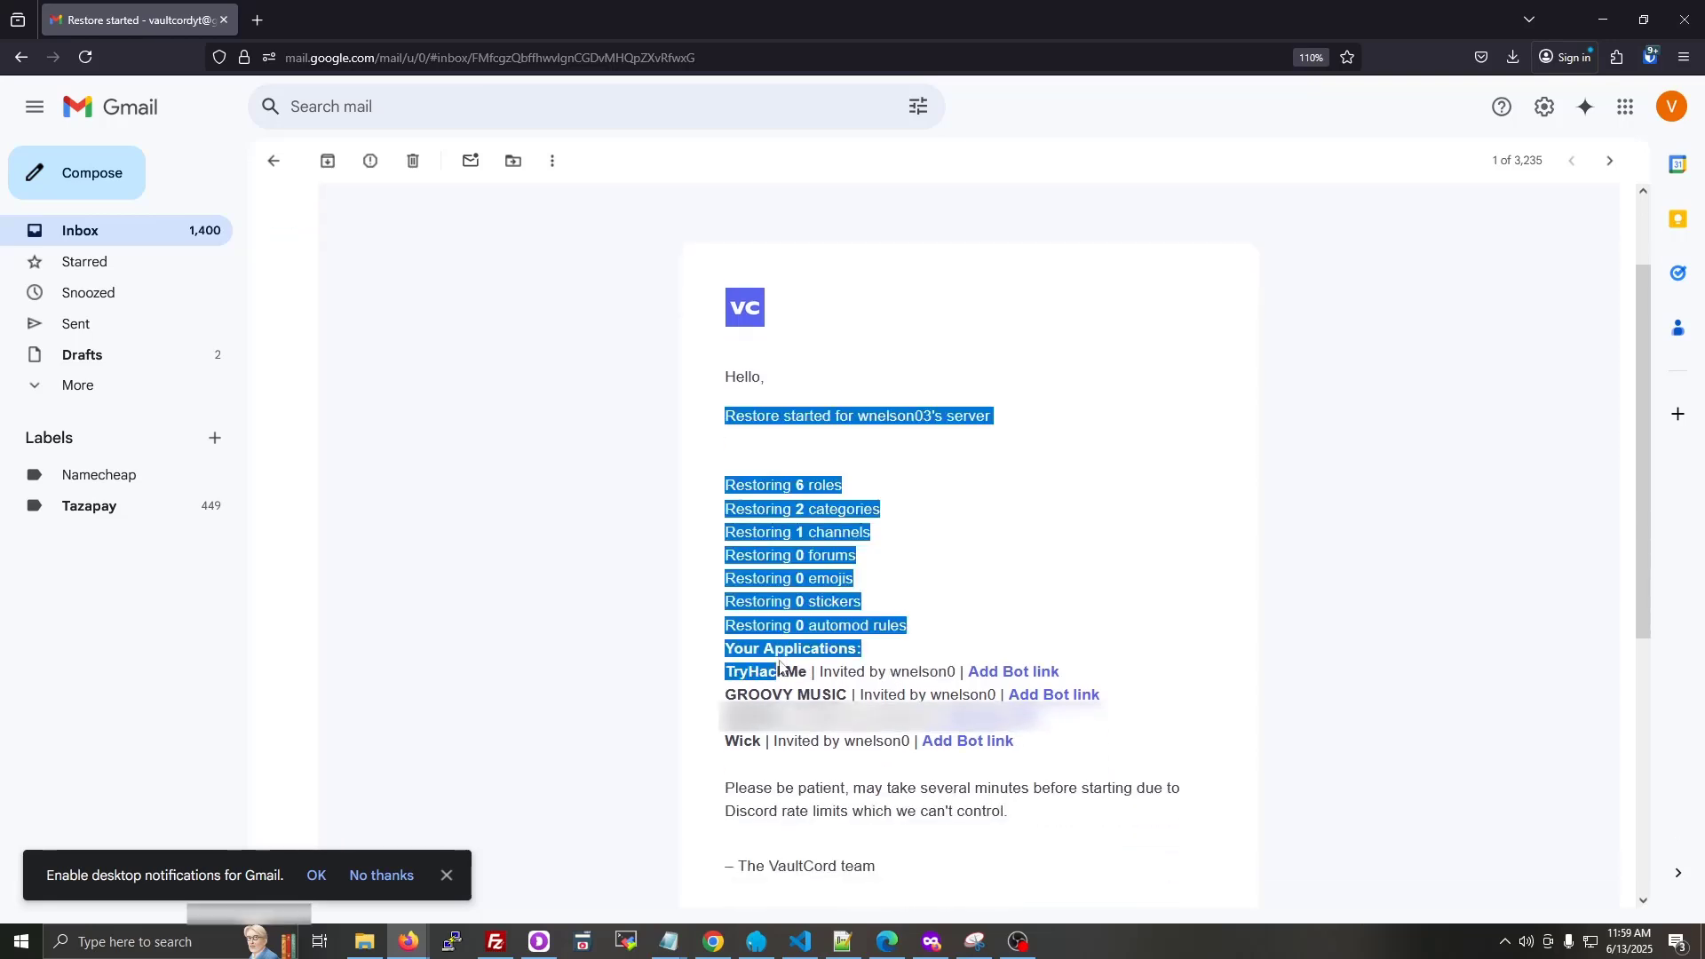
{"action": "left_click", "coordinate": [985, 654]}
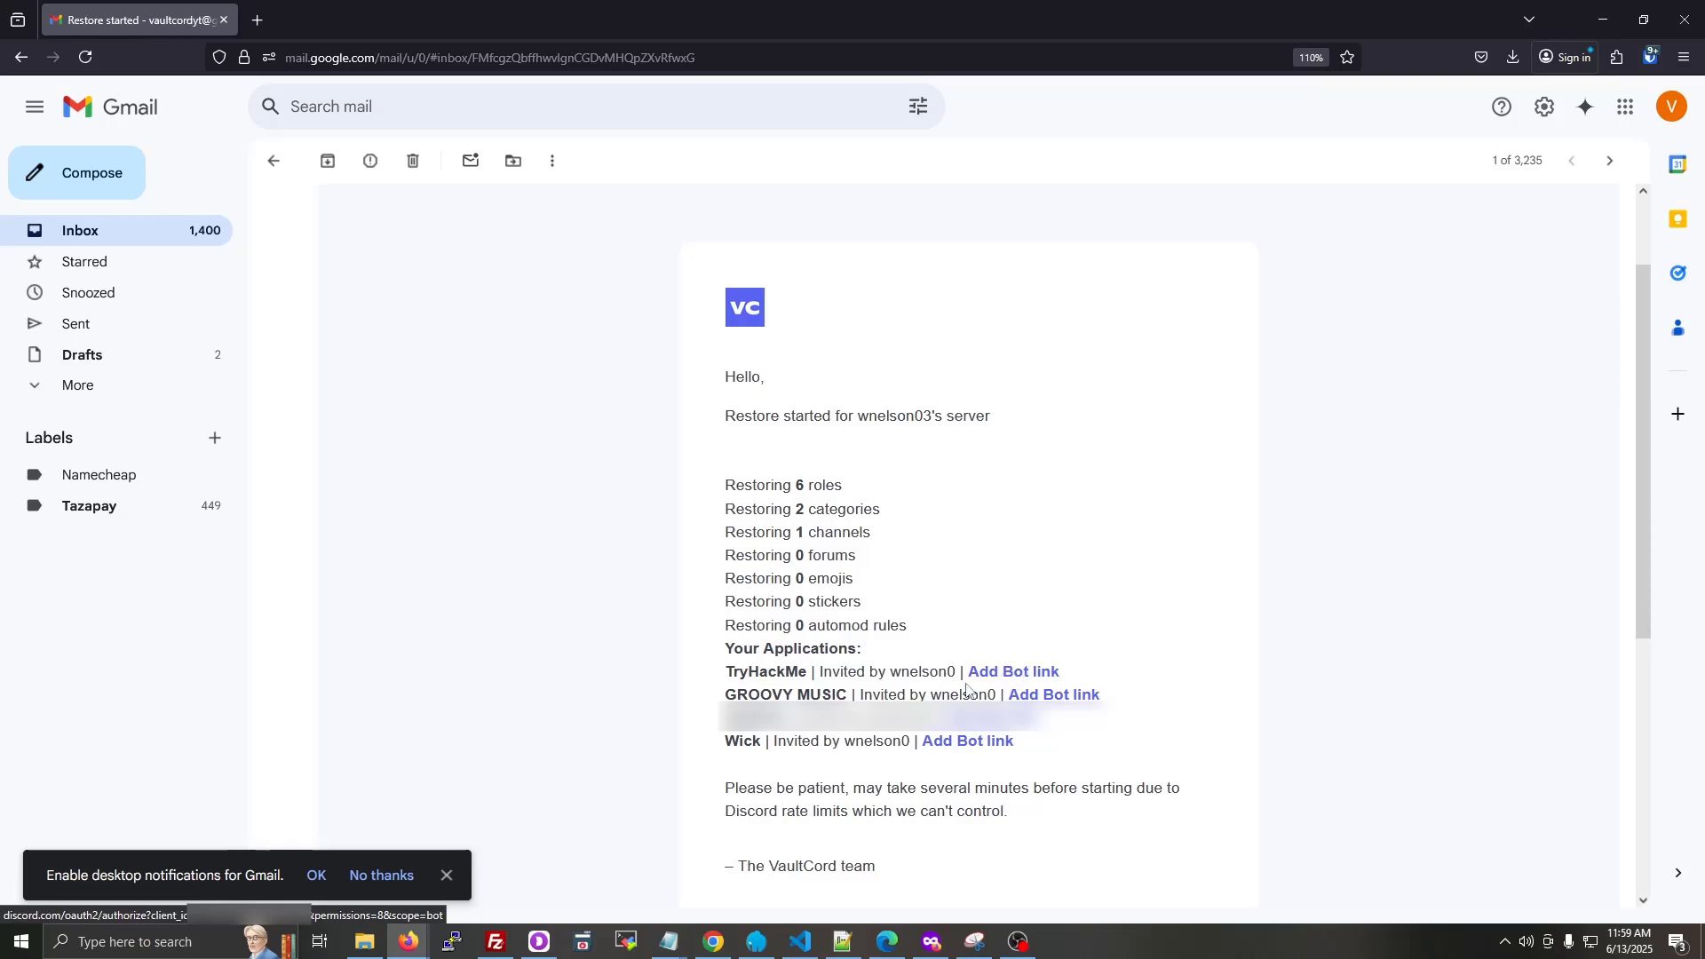
{"action": "left_click_drag", "start_coordinate": [890, 674], "coordinate": [957, 676]}
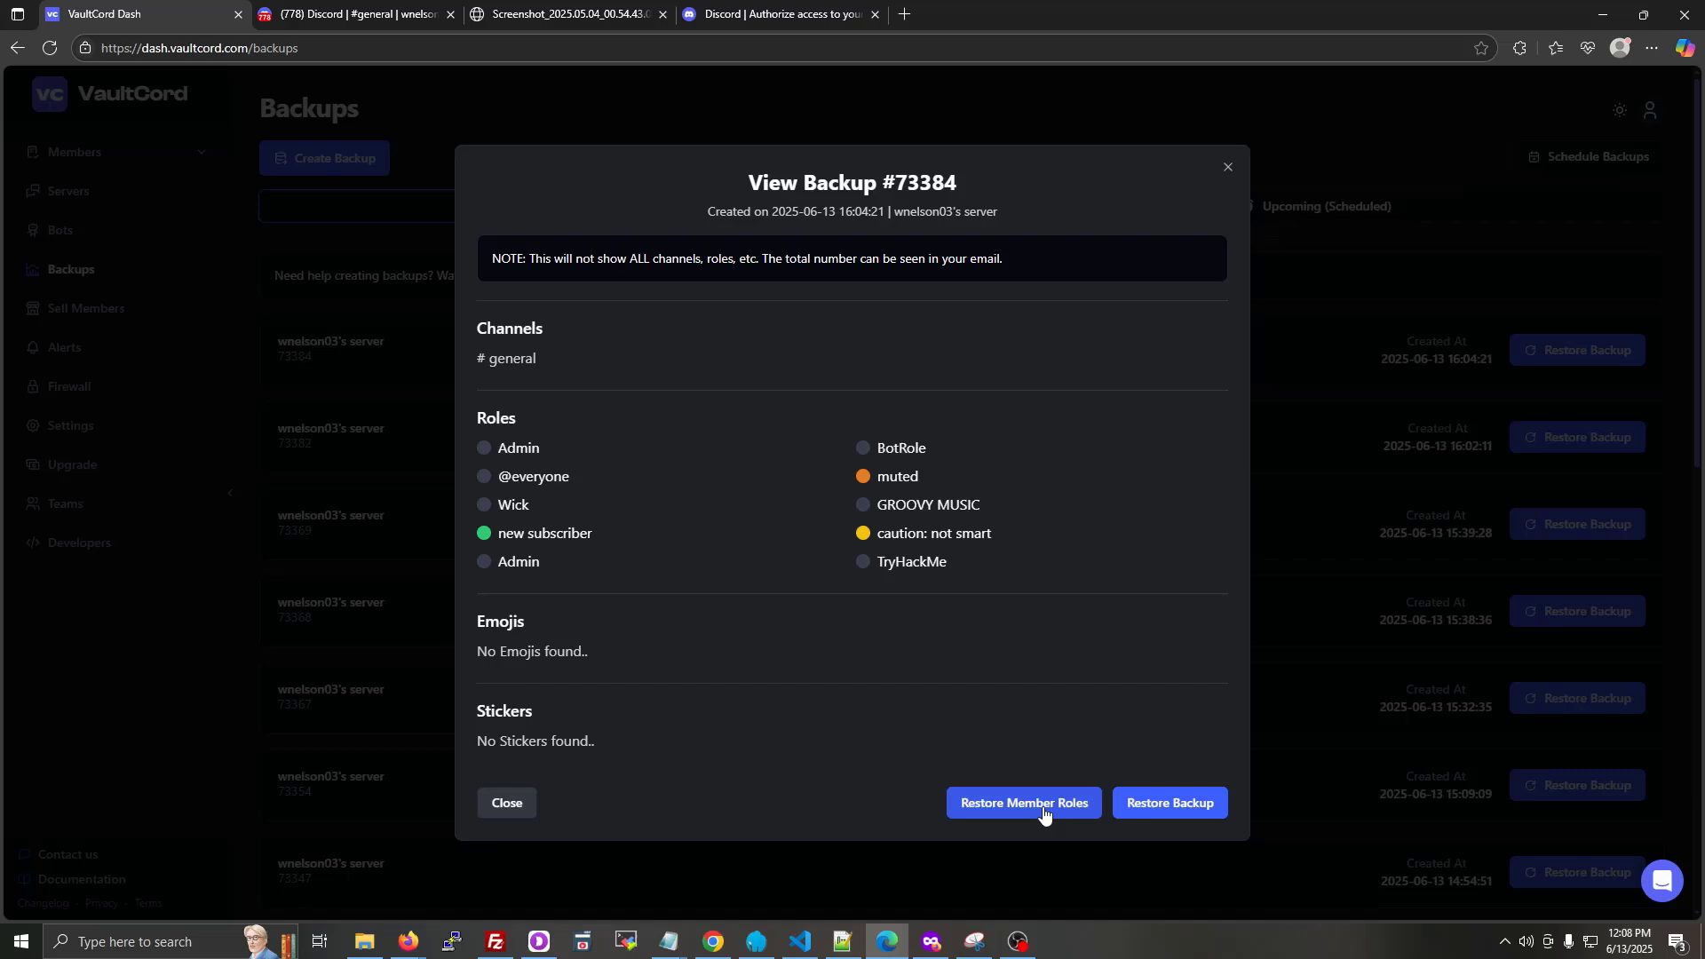
- Open the attached VaultCord screenshot in a new browser tab and select its attachment id
{"action": "left_click", "coordinate": [340, 7]}
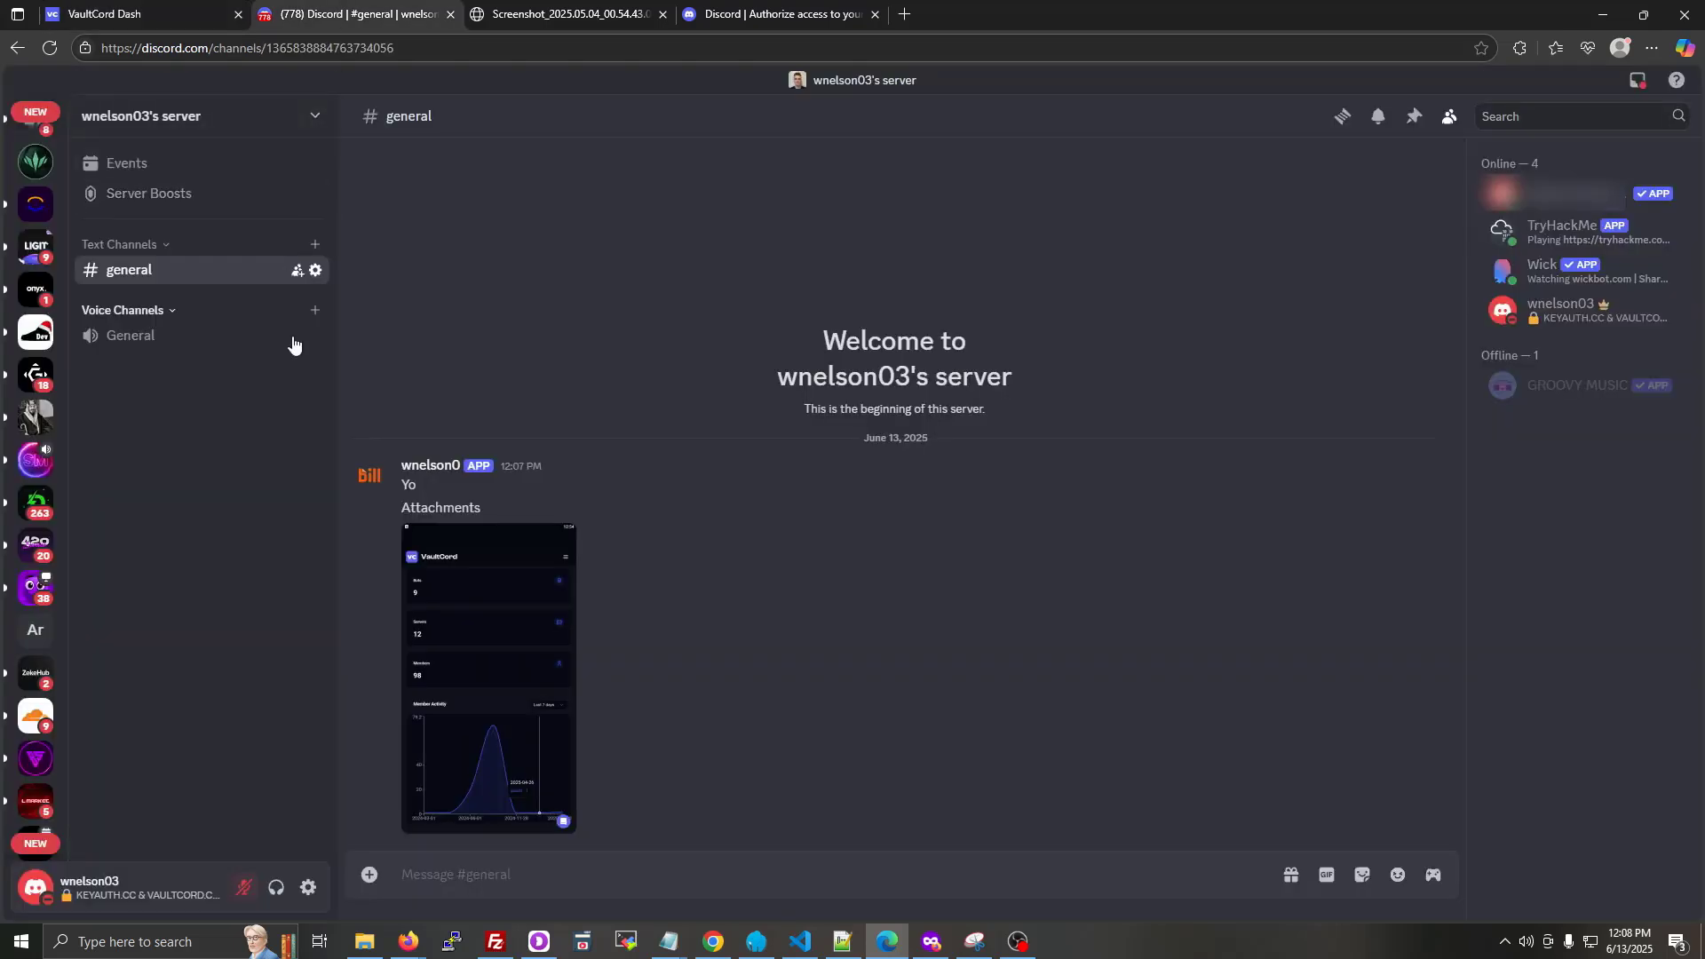
{"action": "left_click", "coordinate": [519, 637]}
{"action": "right_click", "coordinate": [768, 458]}
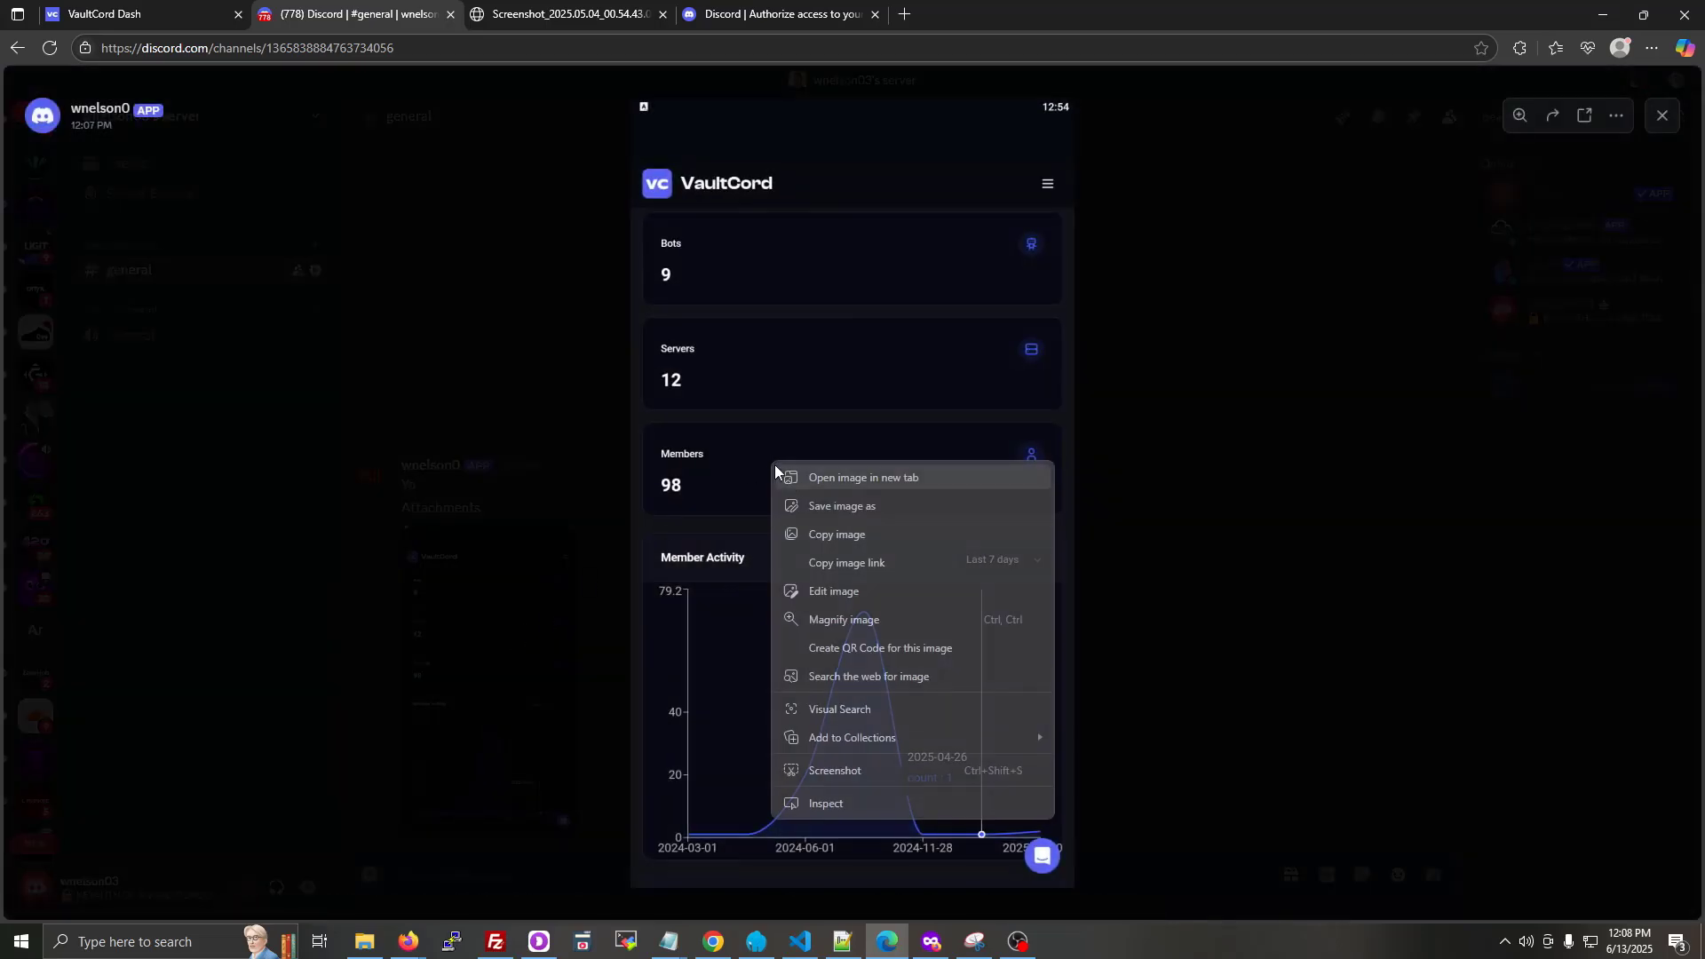
{"action": "left_click", "coordinate": [843, 477]}
{"action": "left_click", "coordinate": [608, 8]}
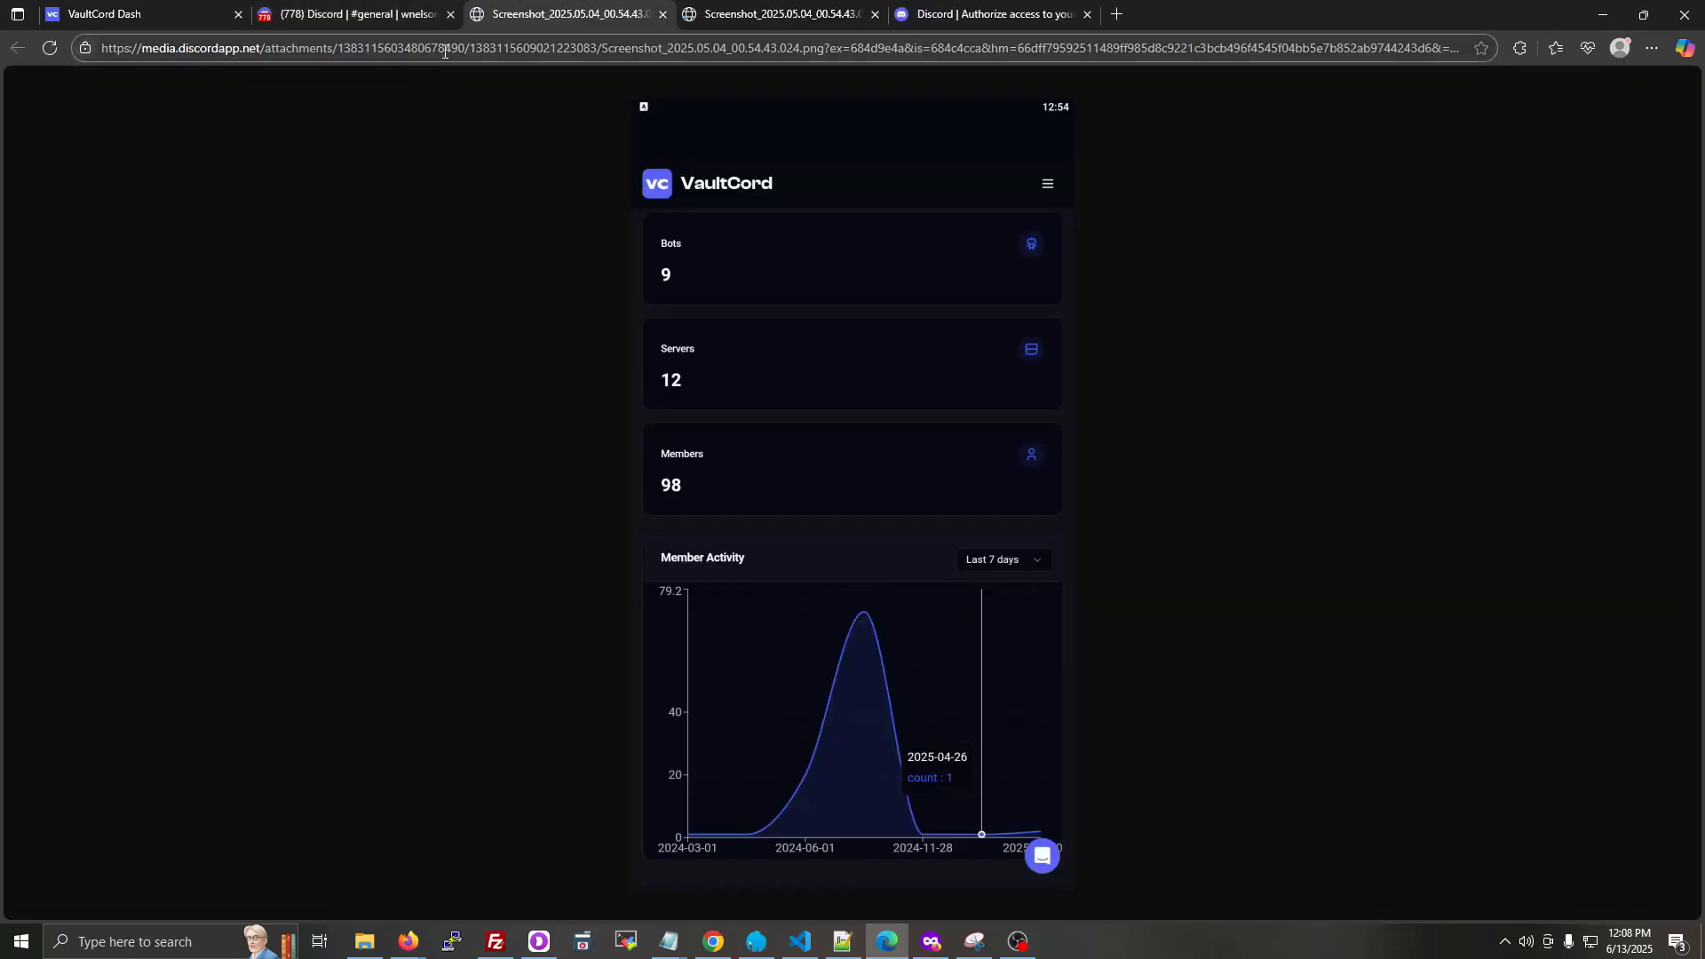
{"action": "double_click", "coordinate": [417, 48]}
{"action": "left_click", "coordinate": [384, 10]}
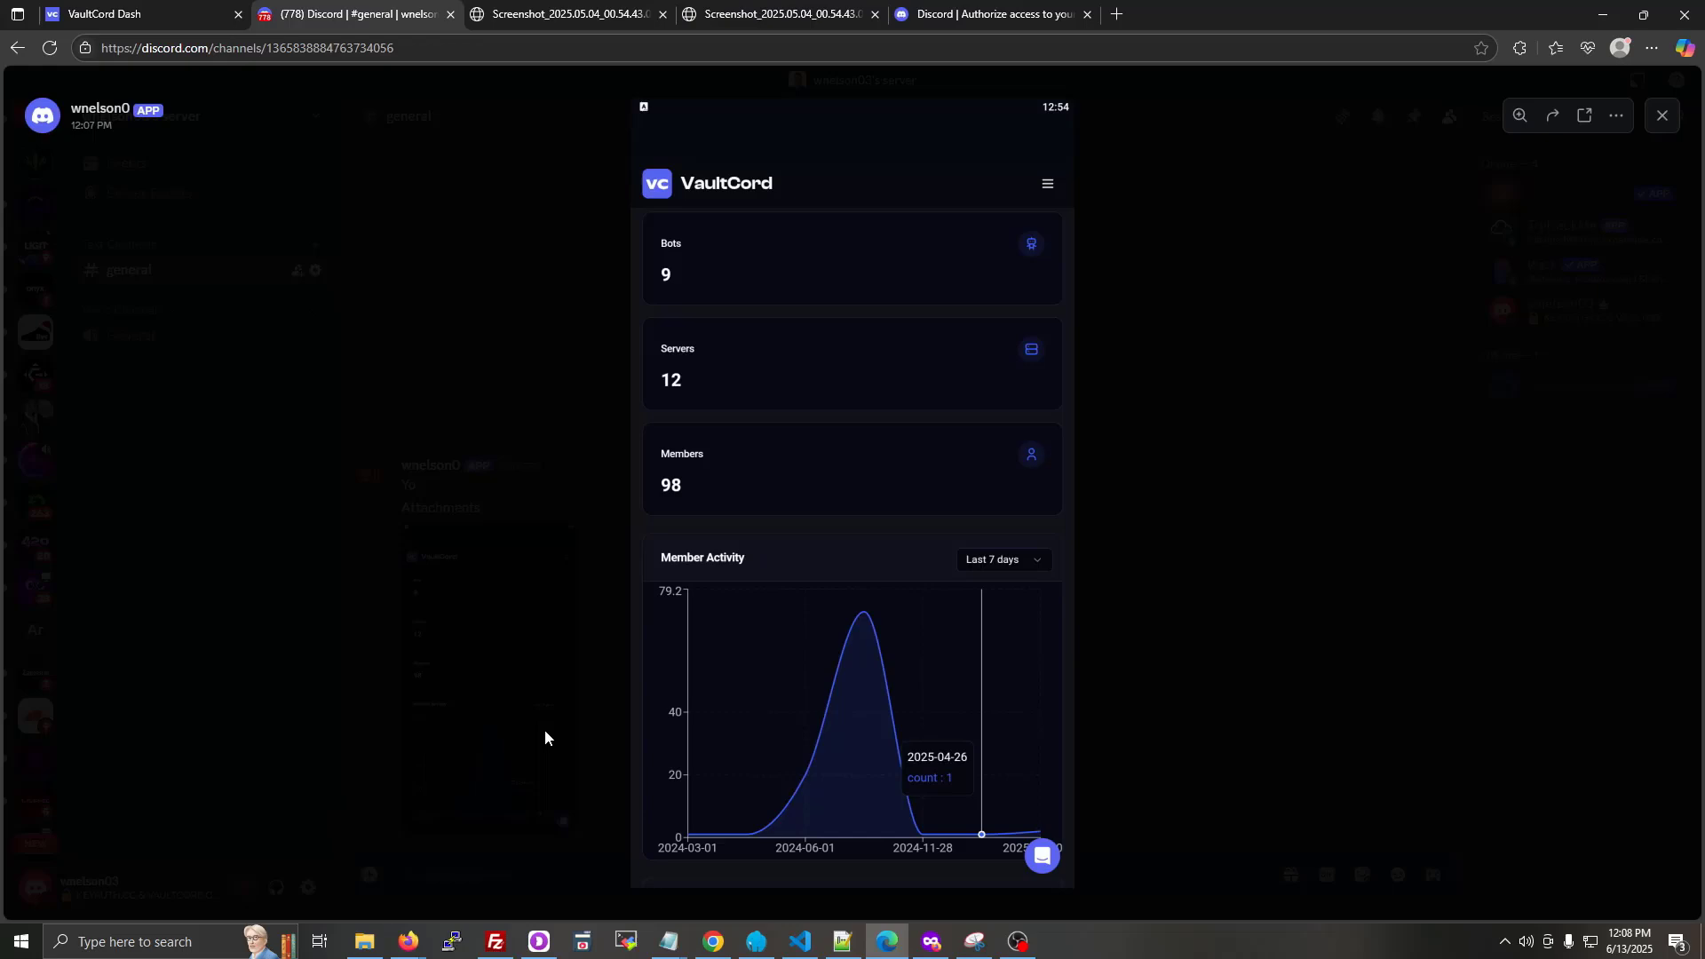
{"action": "left_click", "coordinate": [545, 730]}
- Post a <#channel-id> mention of #general in the general channel
{"action": "left_click", "coordinate": [517, 870]}
{"action": "type", "text": "<#"}
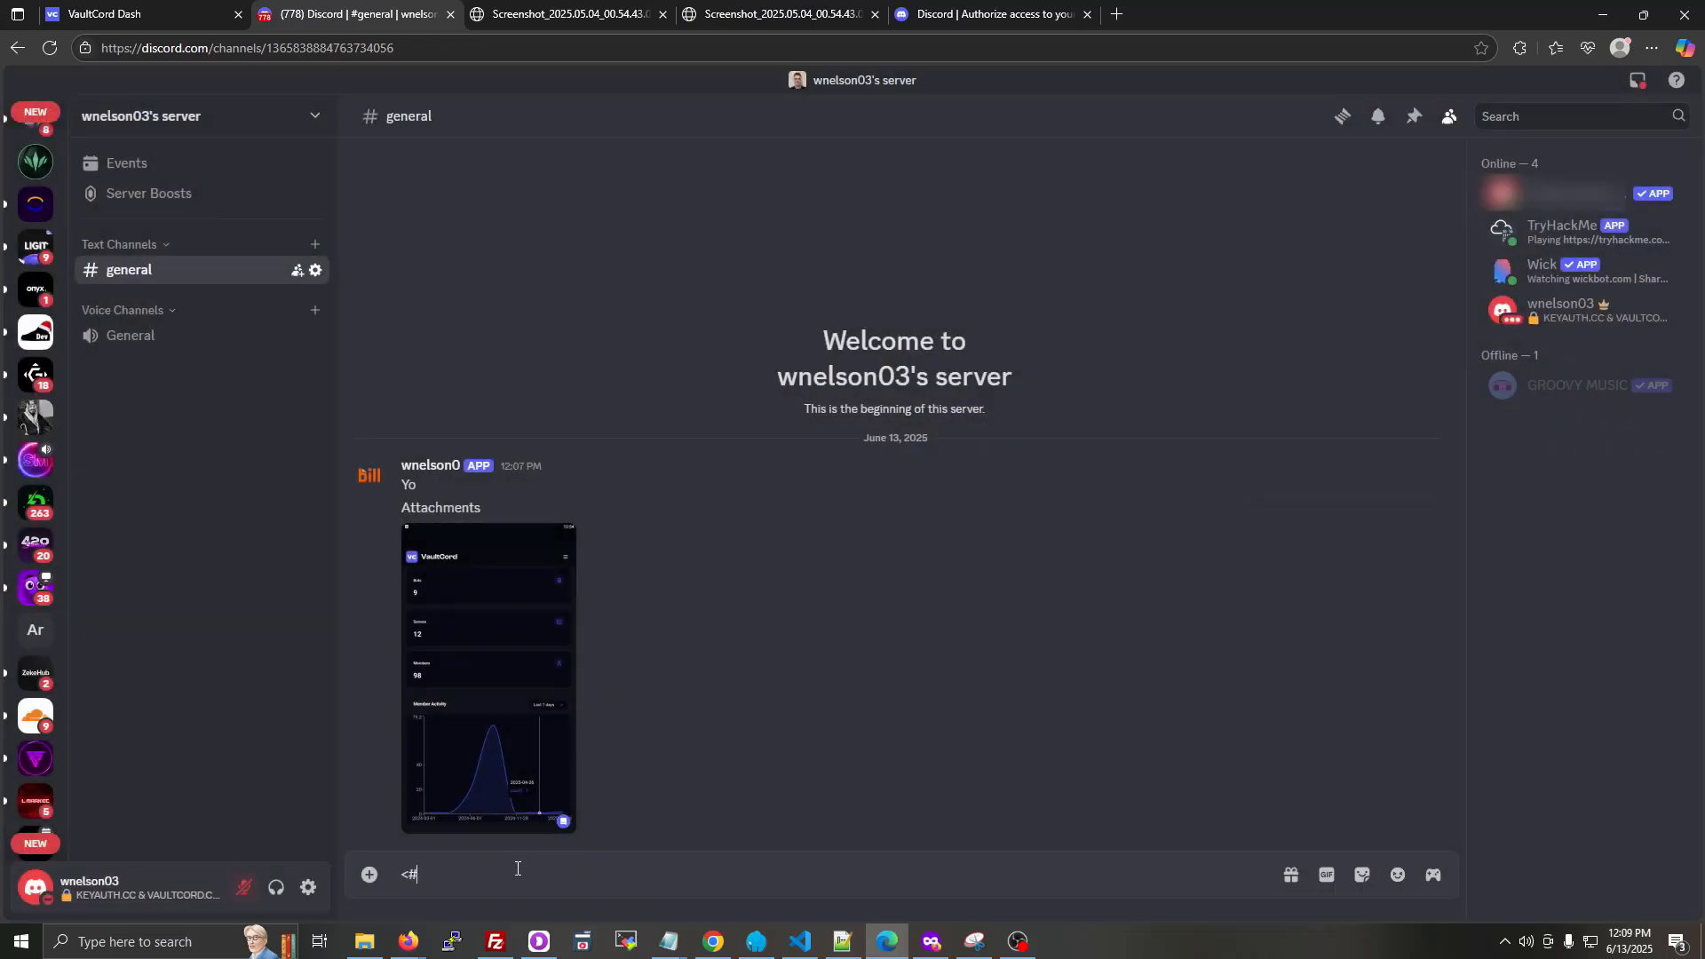
{"action": "key", "text": "ctrl+v"}
{"action": "type", "text": ">"}
{"action": "key", "text": "Return"}
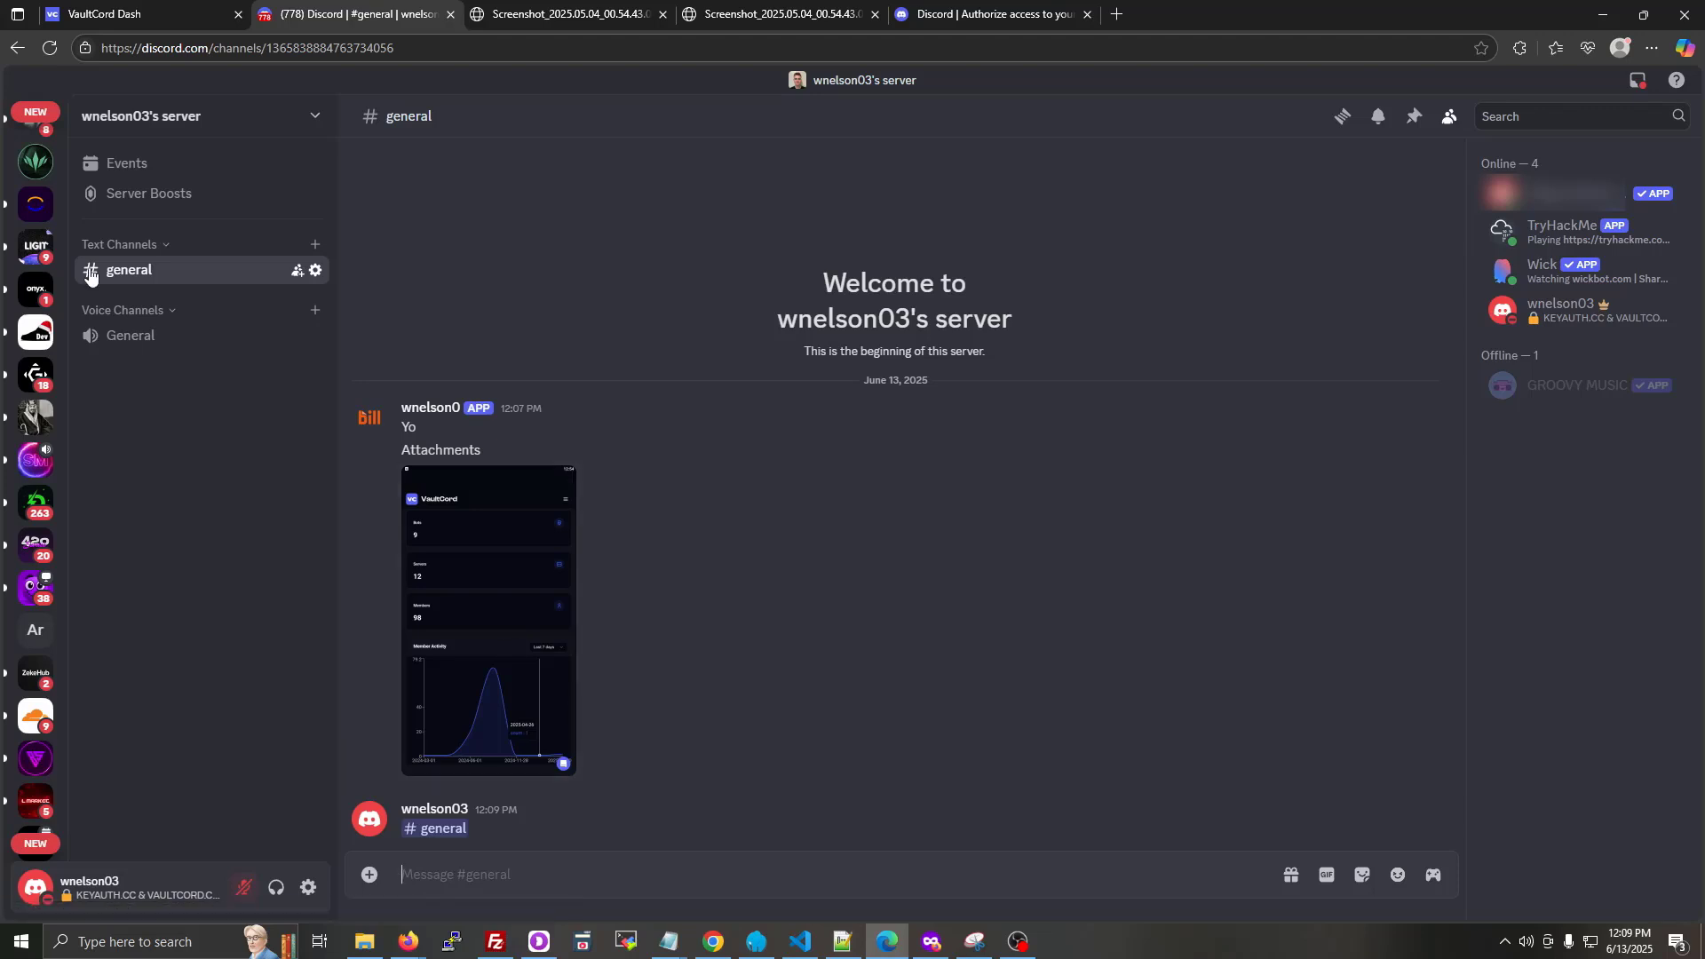
{"action": "left_click", "coordinate": [229, 4]}
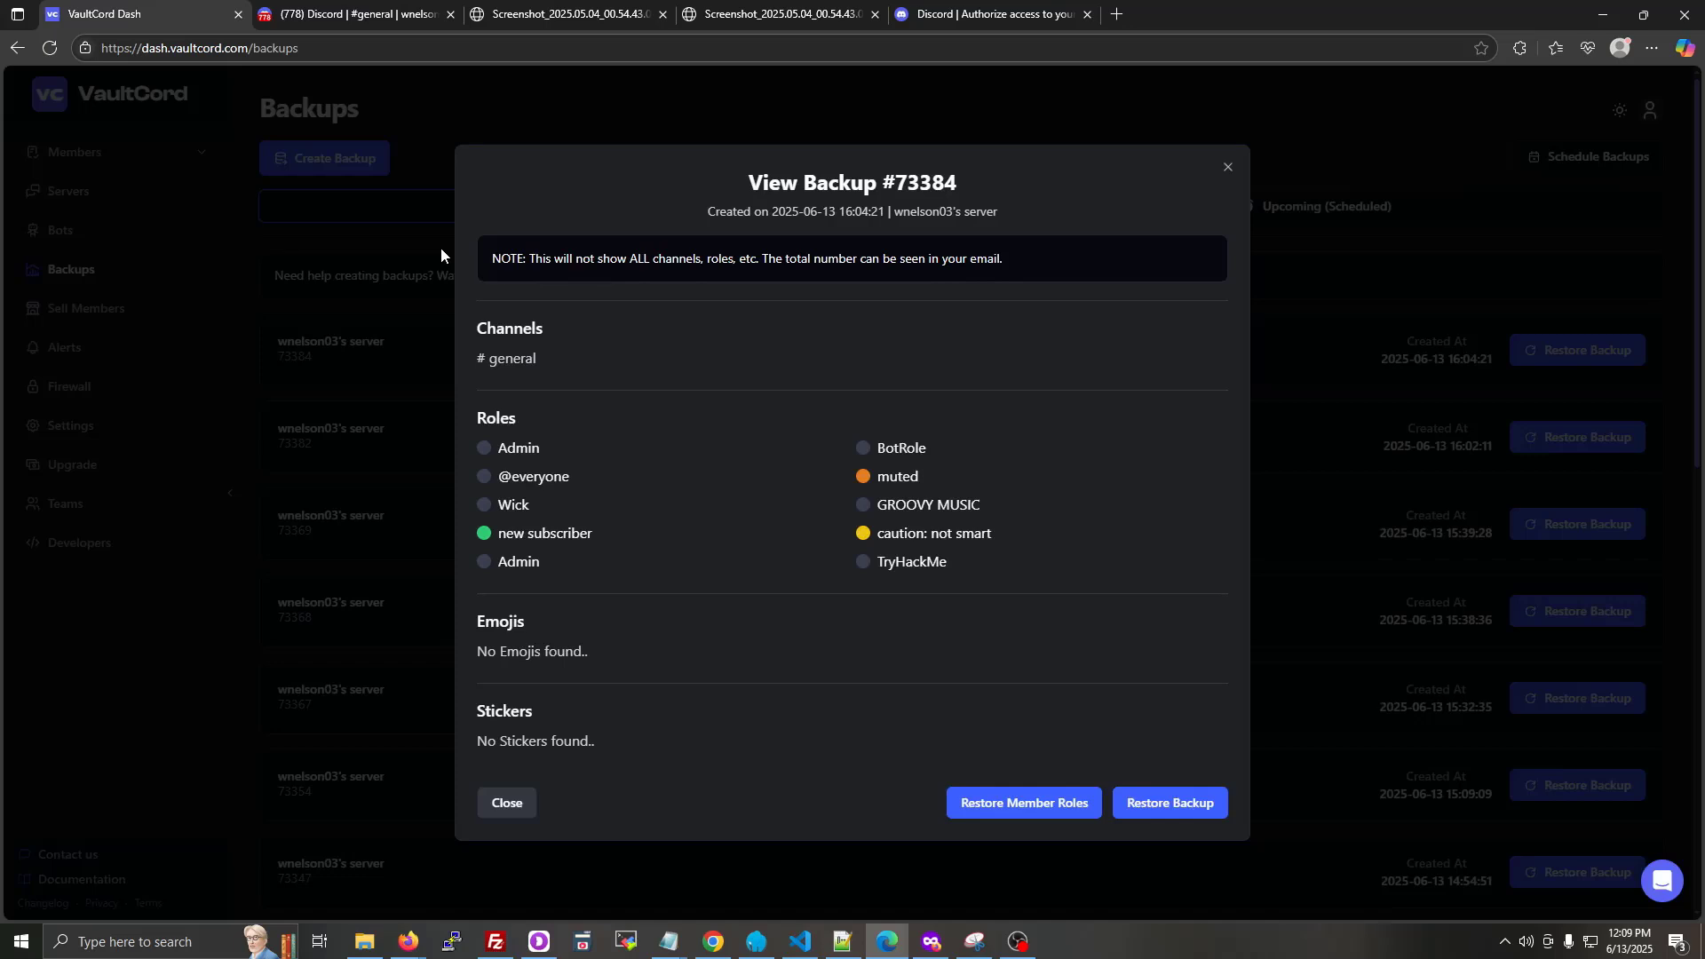
- Look over backup #73384's #general channel and ten roles, then go back to Discord
{"action": "key", "text": "ctrl+Tab"}
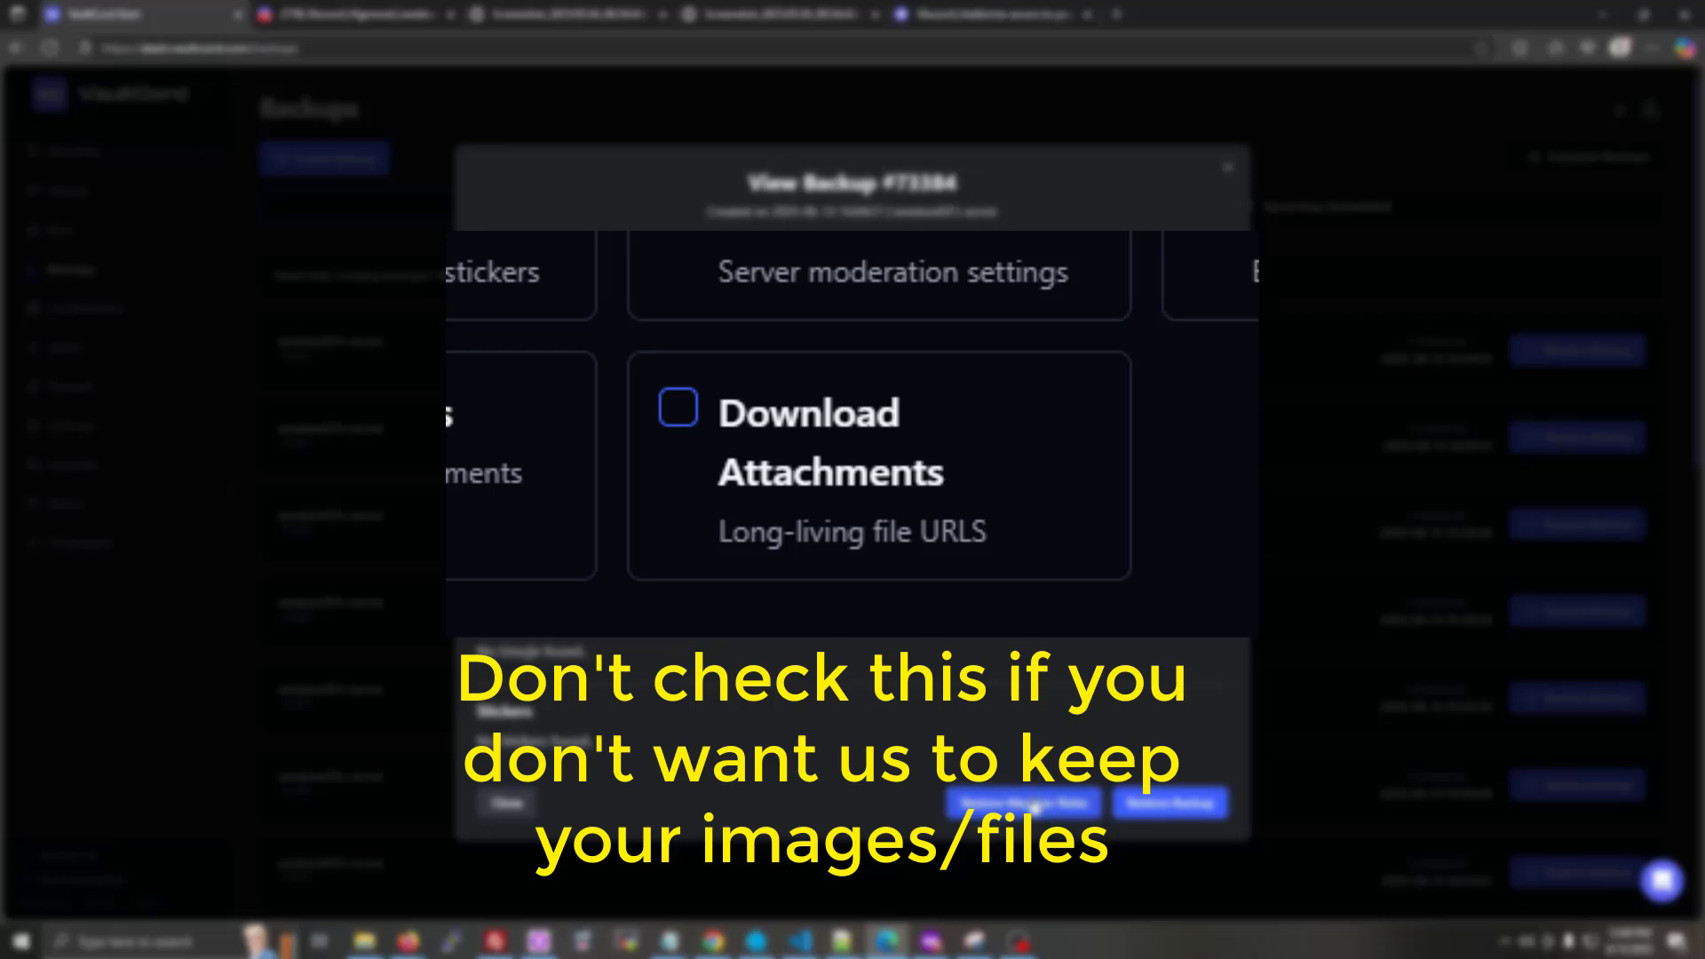
{"action": "left_click", "coordinate": [349, 9]}
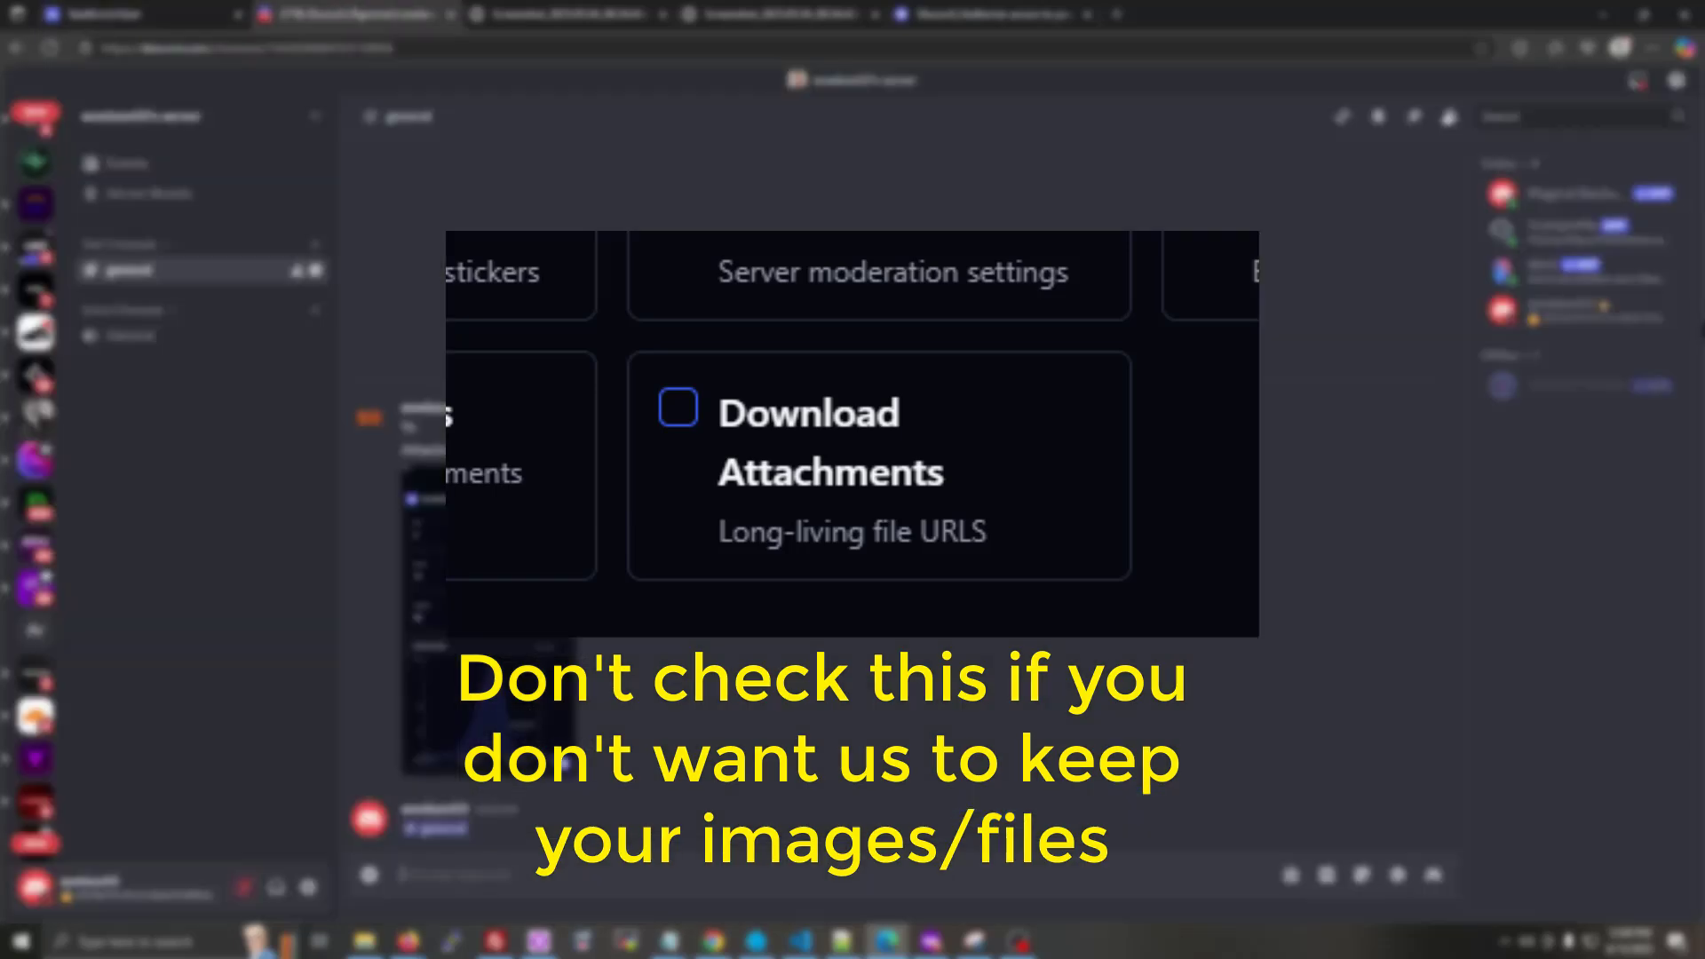
- Confirm on the owner's profile card that no roles are assigned yet, then return to VaultCord
{"action": "left_click", "coordinate": [1554, 315]}
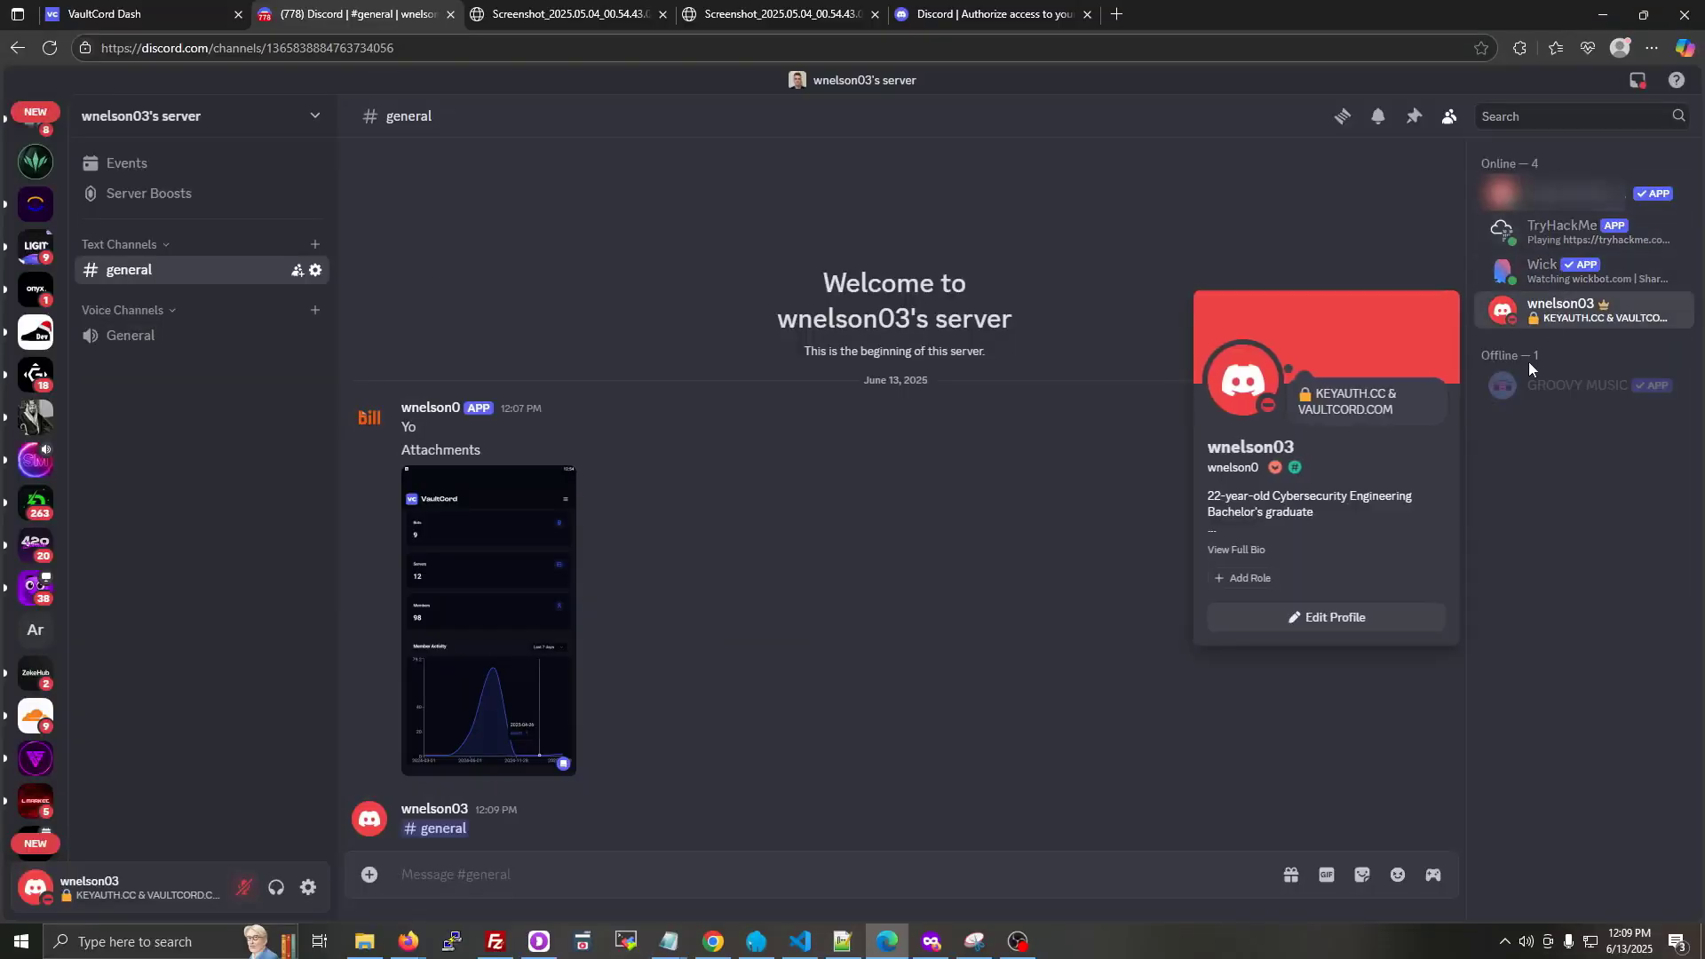
{"action": "left_click", "coordinate": [1520, 475]}
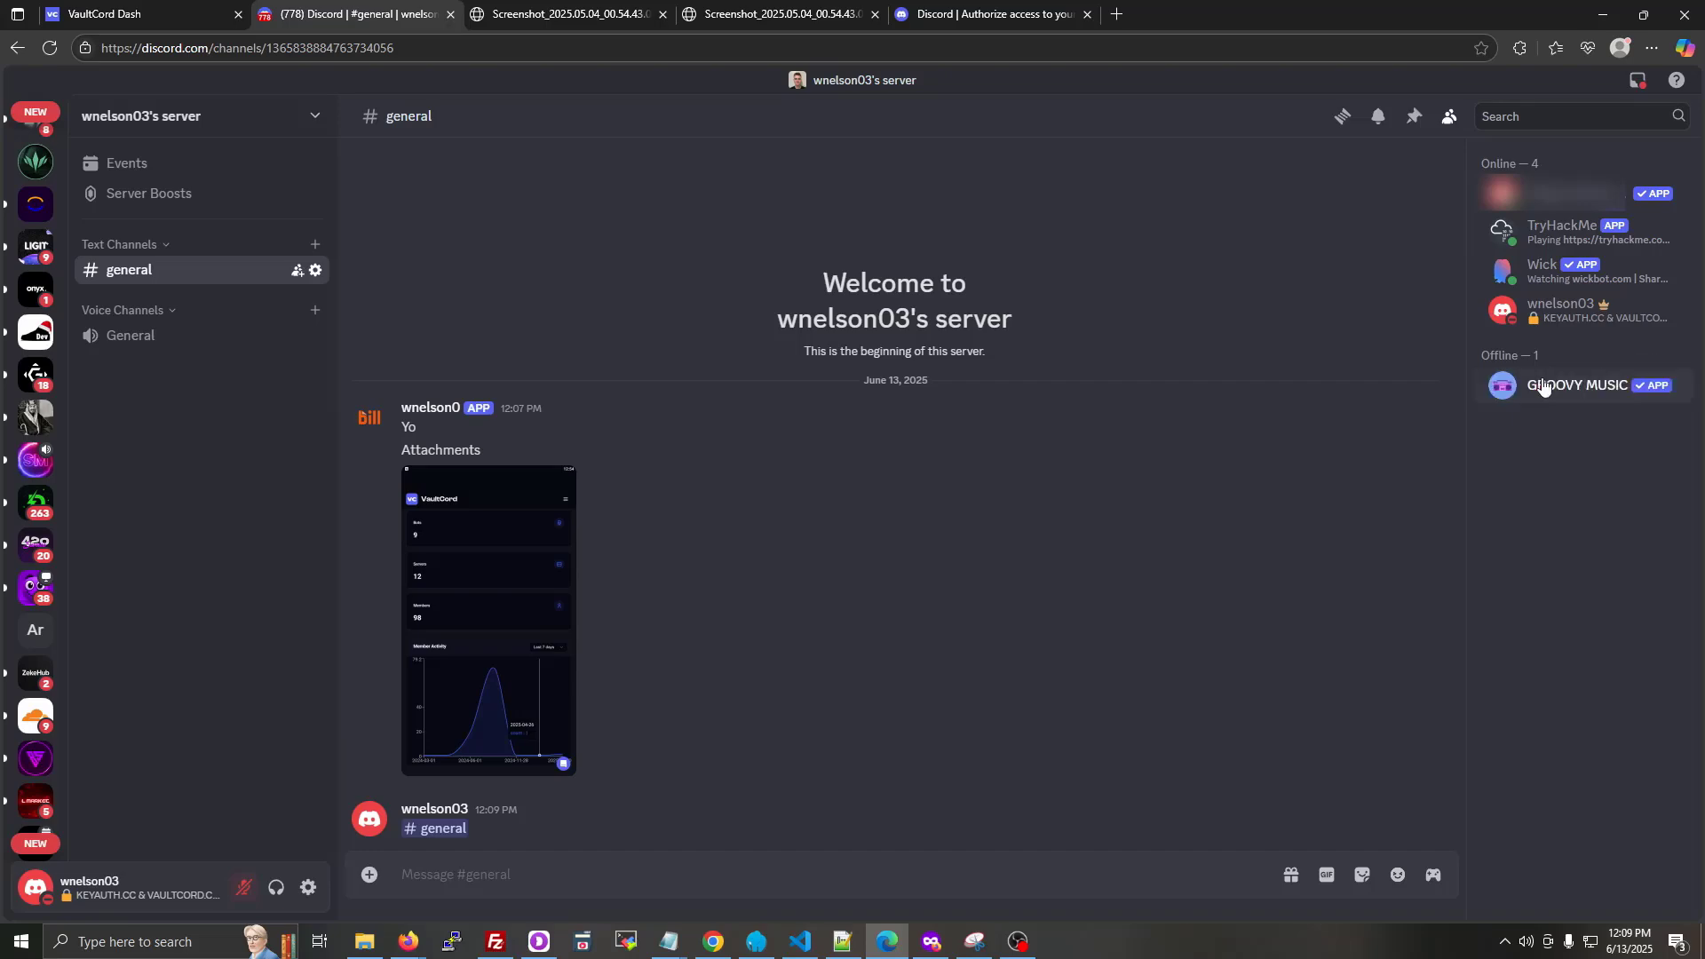
{"action": "left_click", "coordinate": [127, 9]}
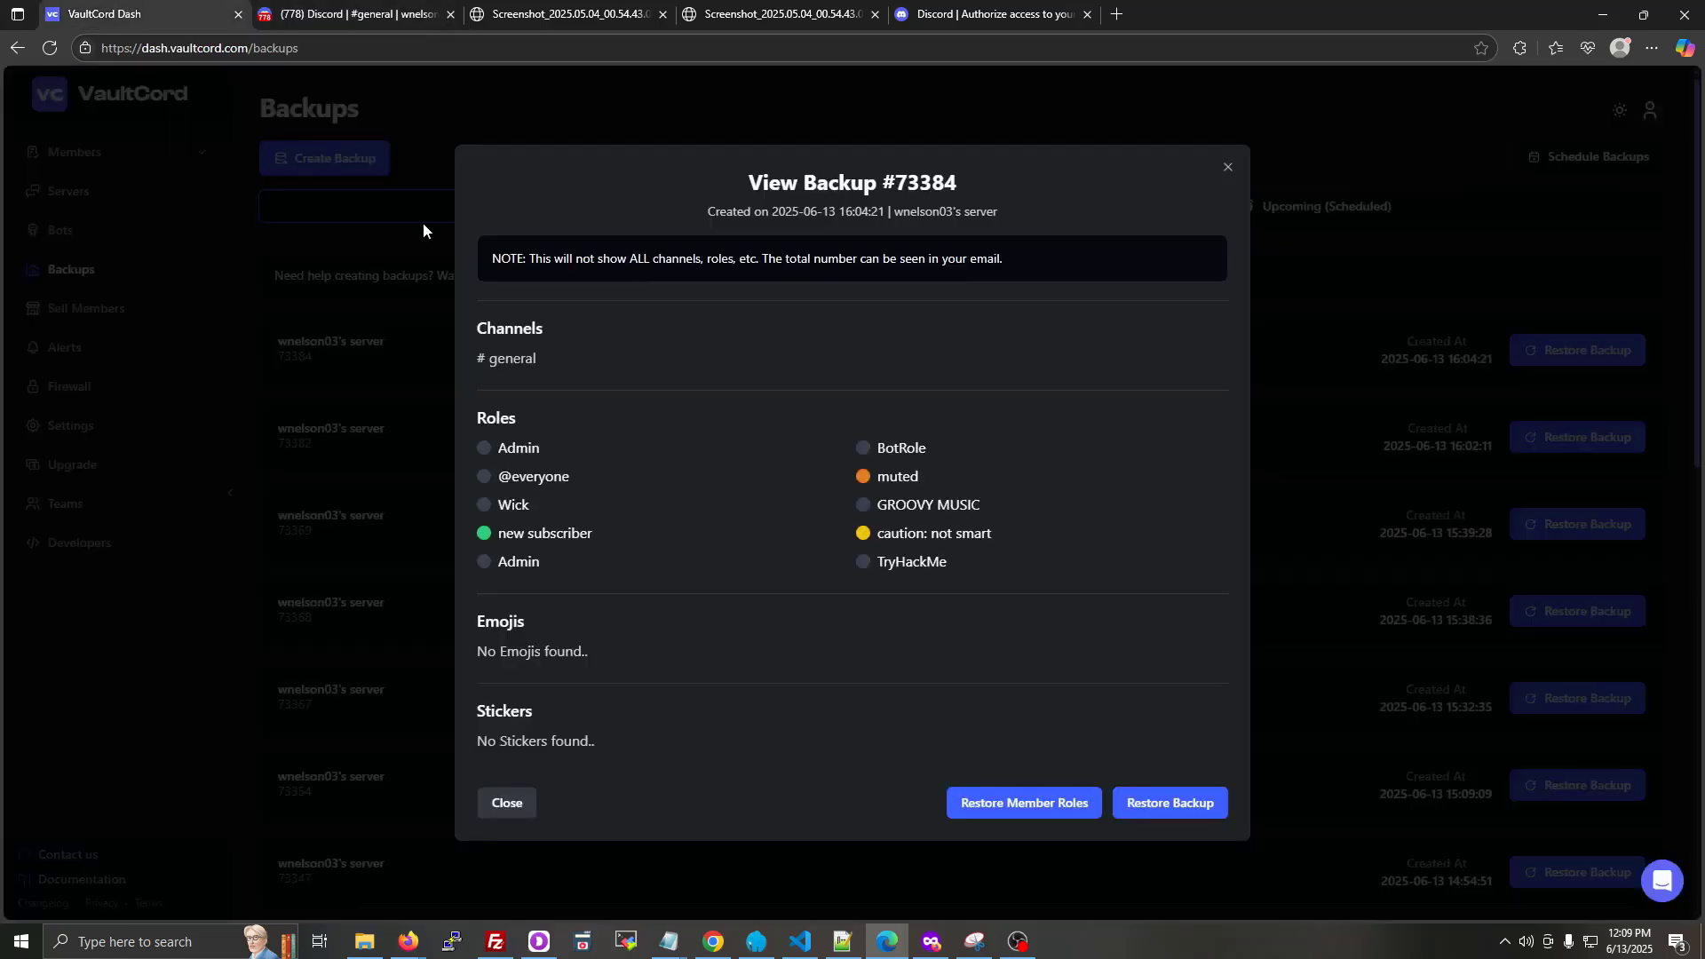
- Restore backup #73384's member roles to the chosen server and check the owner's new roles in Discord
{"action": "left_click", "coordinate": [1041, 804]}
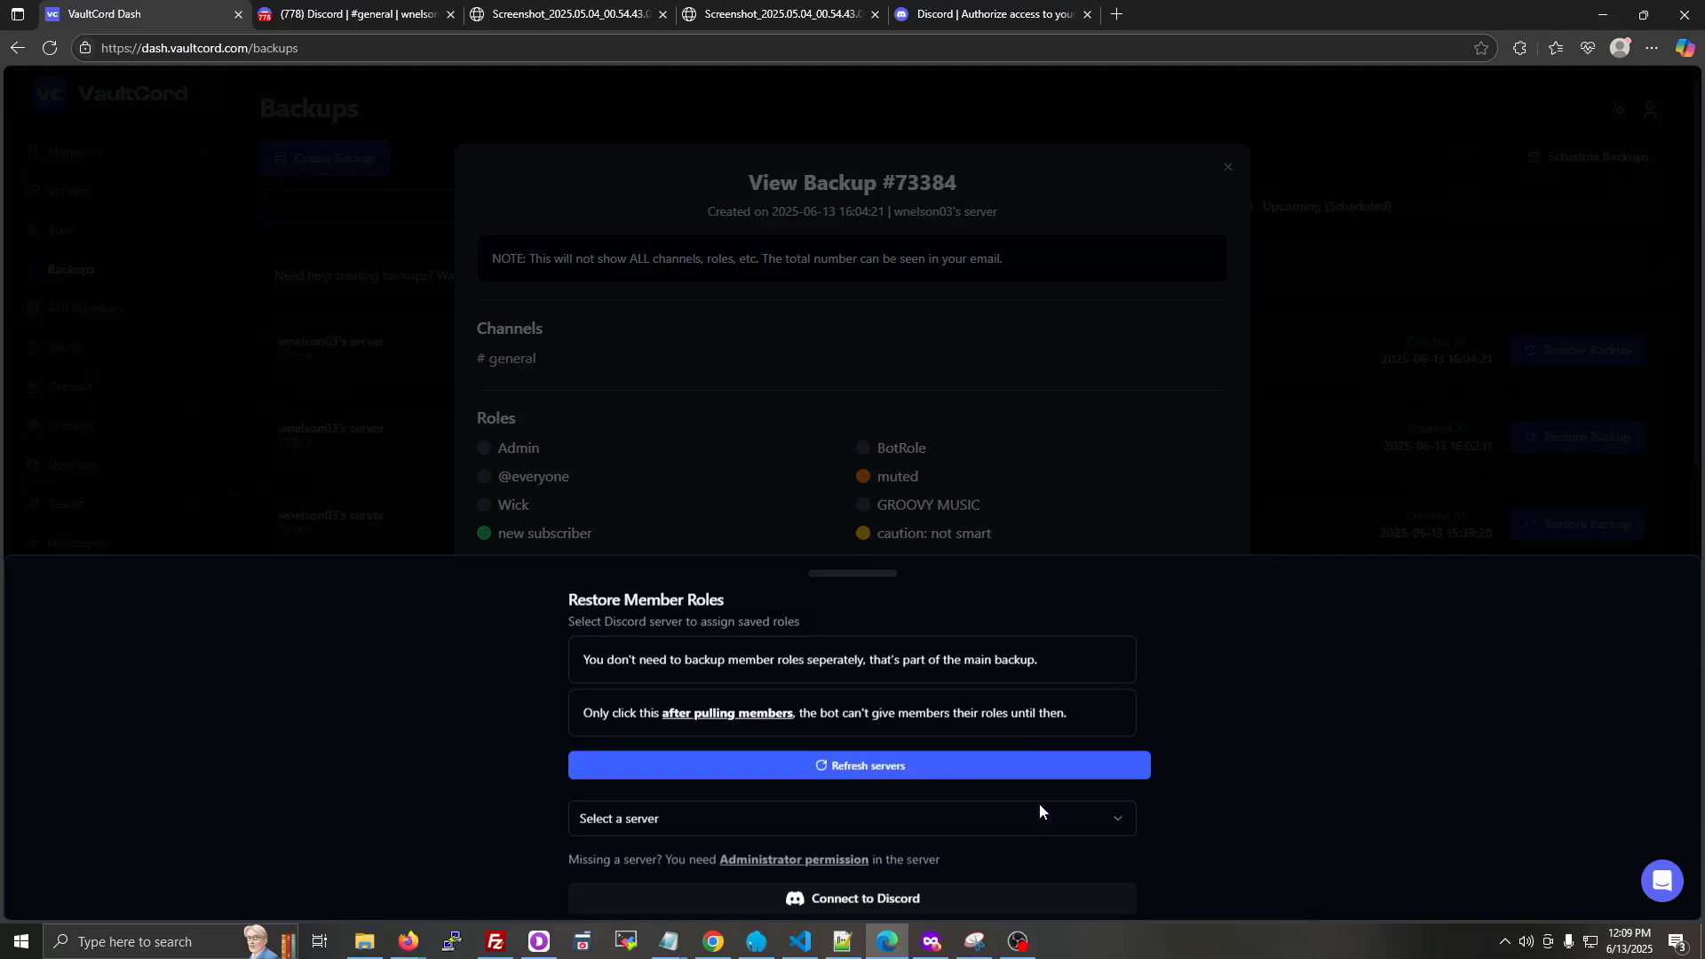
{"action": "left_click", "coordinate": [874, 741]}
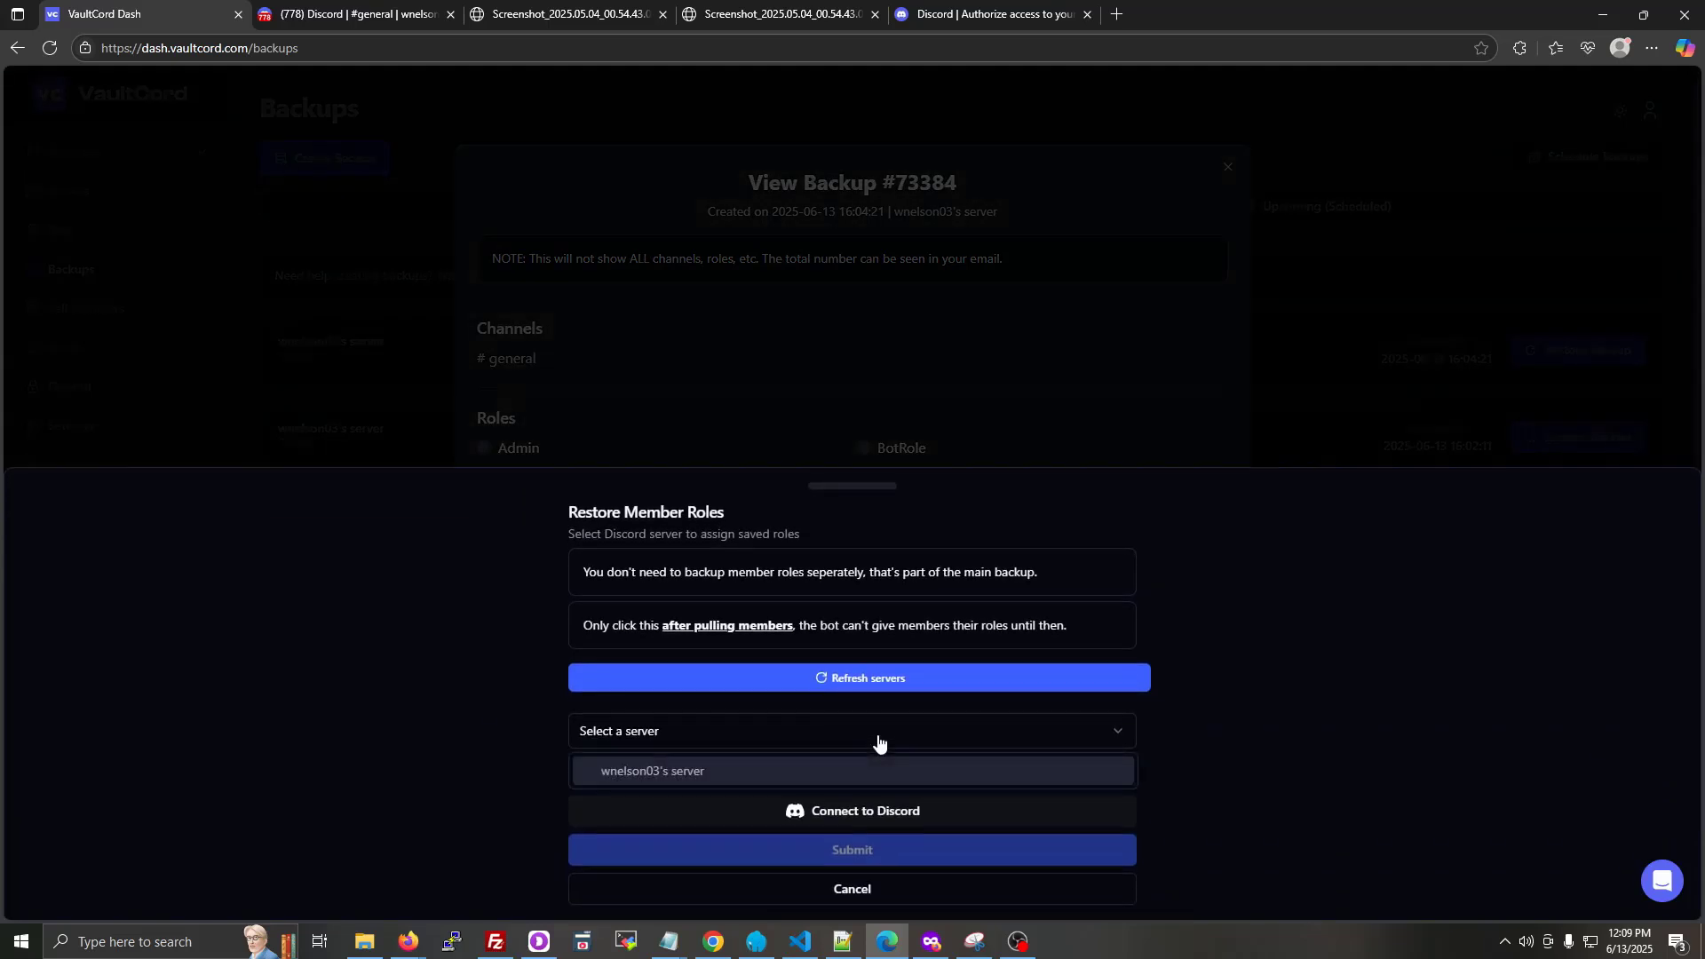
{"action": "left_click", "coordinate": [707, 771]}
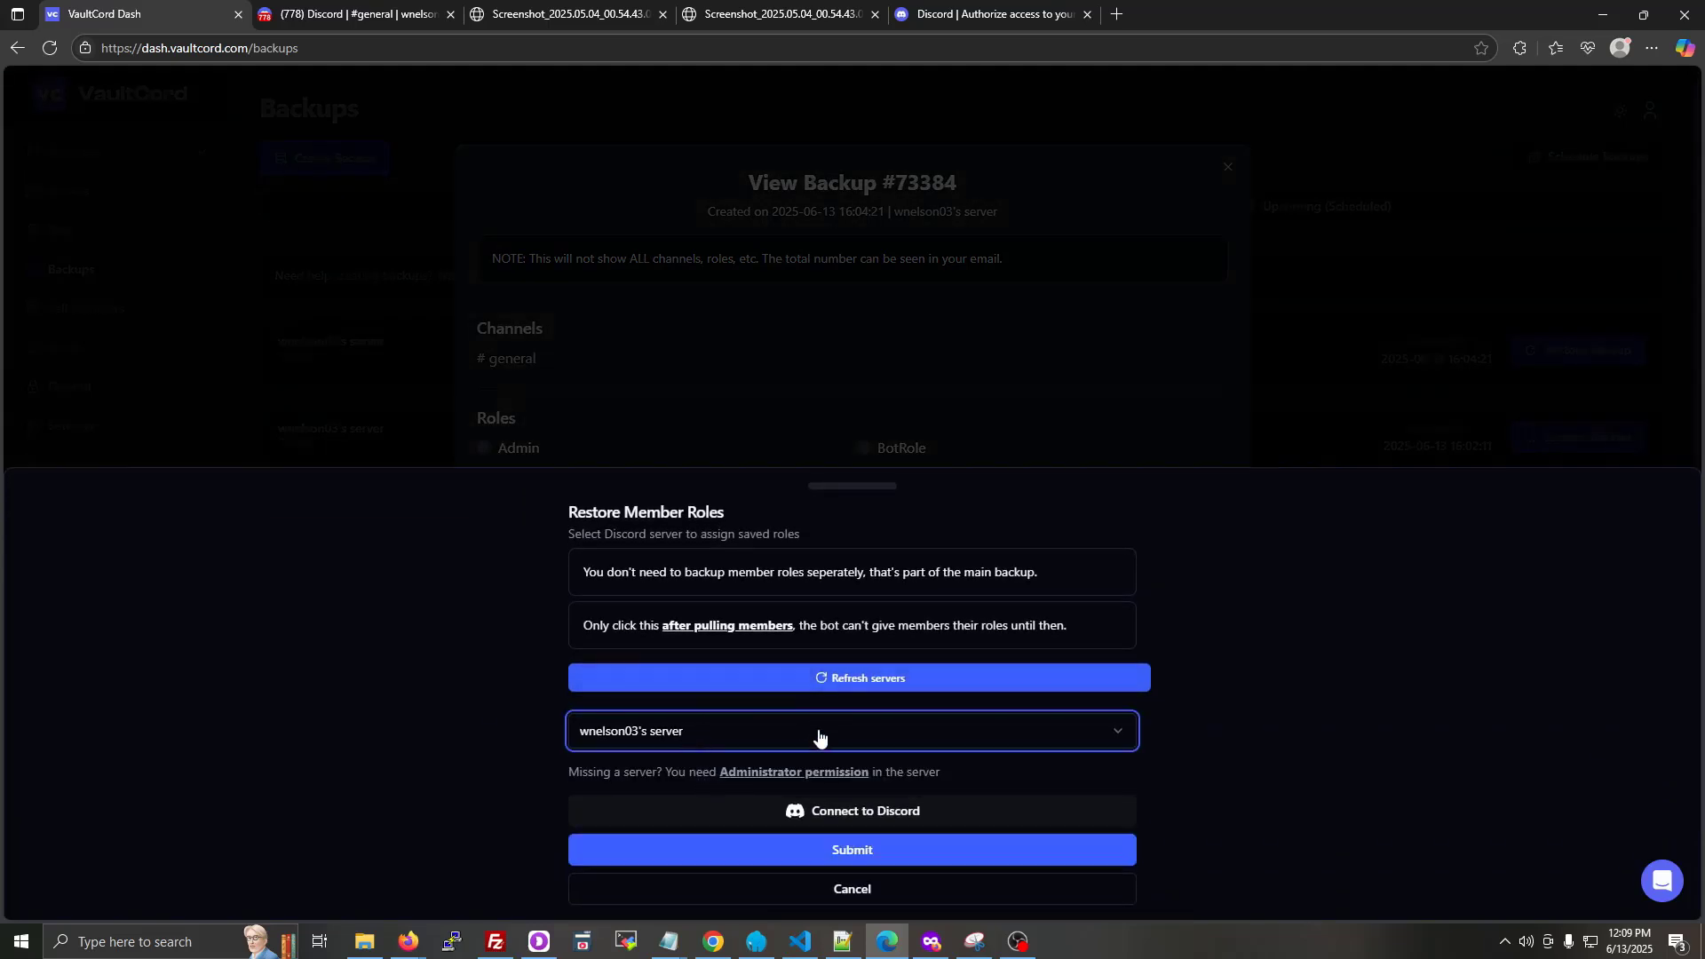
{"action": "left_click", "coordinate": [708, 856]}
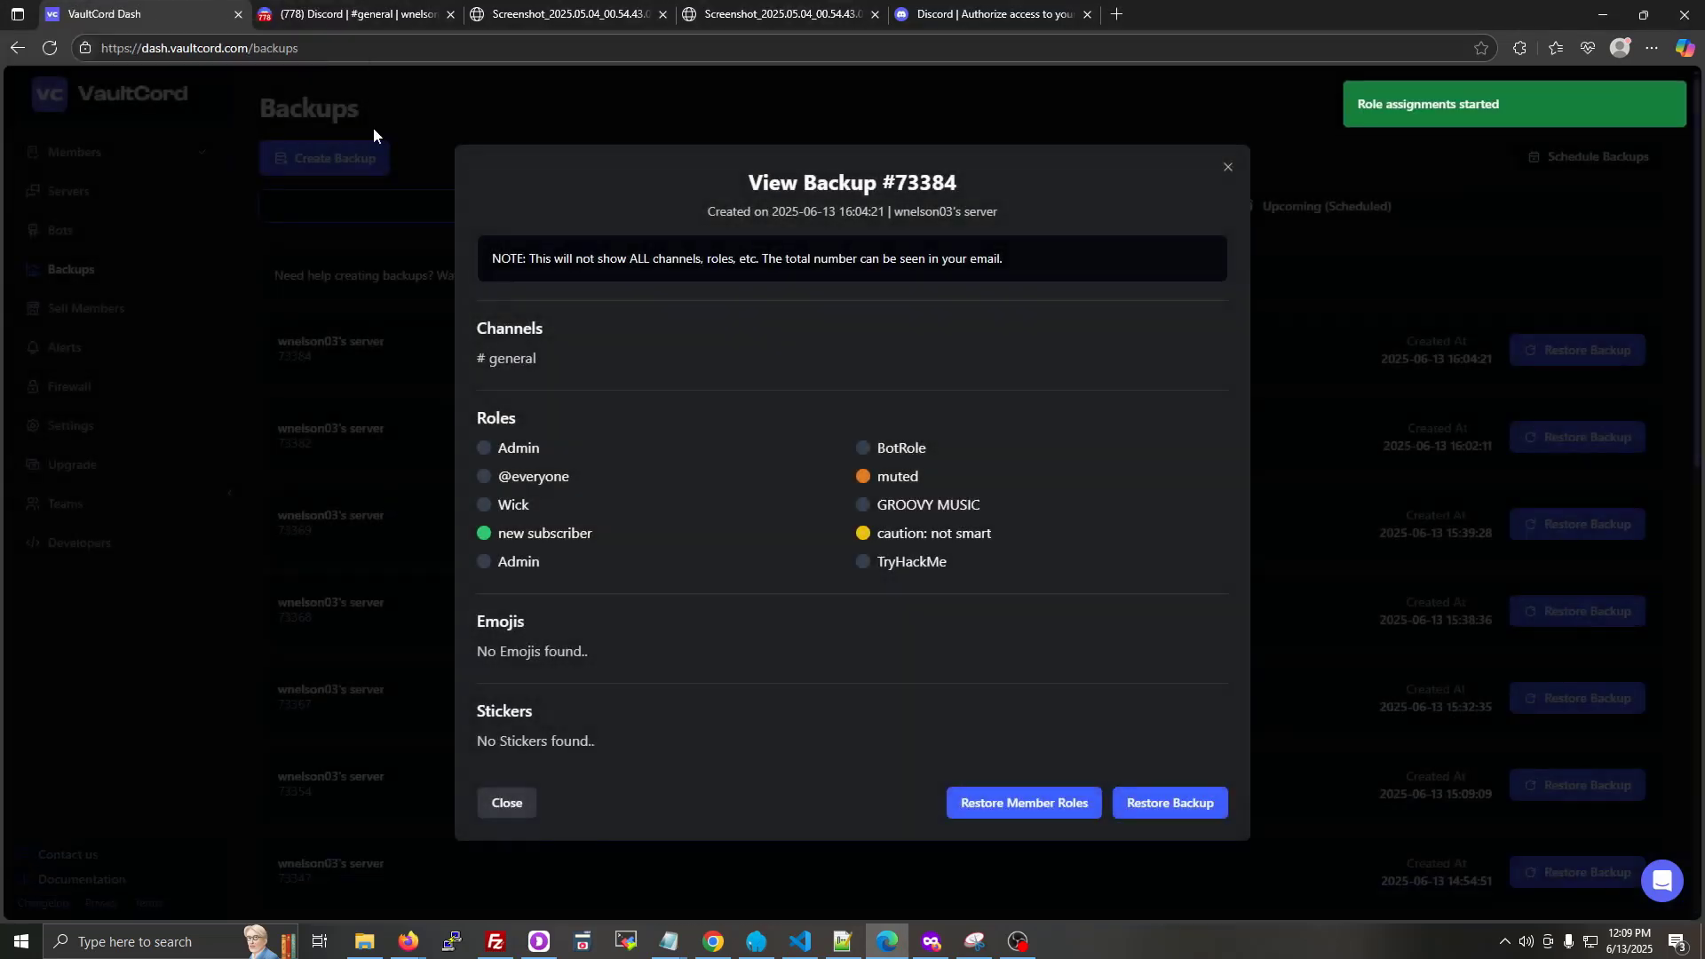
{"action": "left_click", "coordinate": [355, 14]}
{"action": "left_click", "coordinate": [1548, 315]}
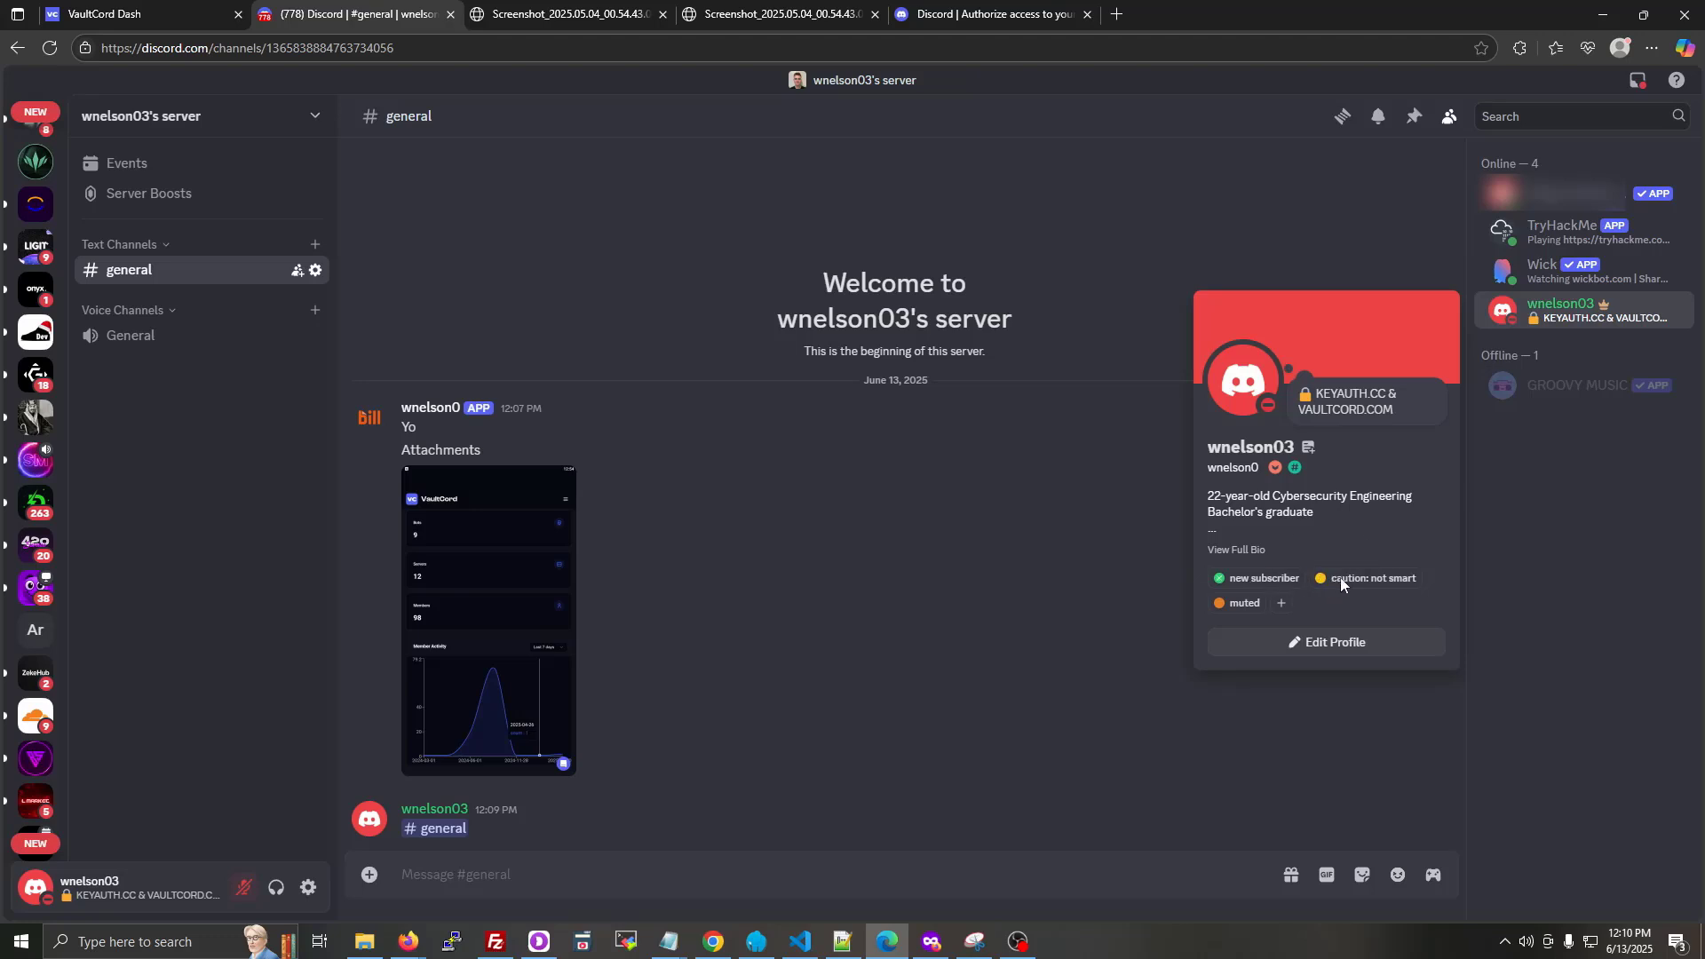
{"action": "left_click", "coordinate": [1054, 631]}
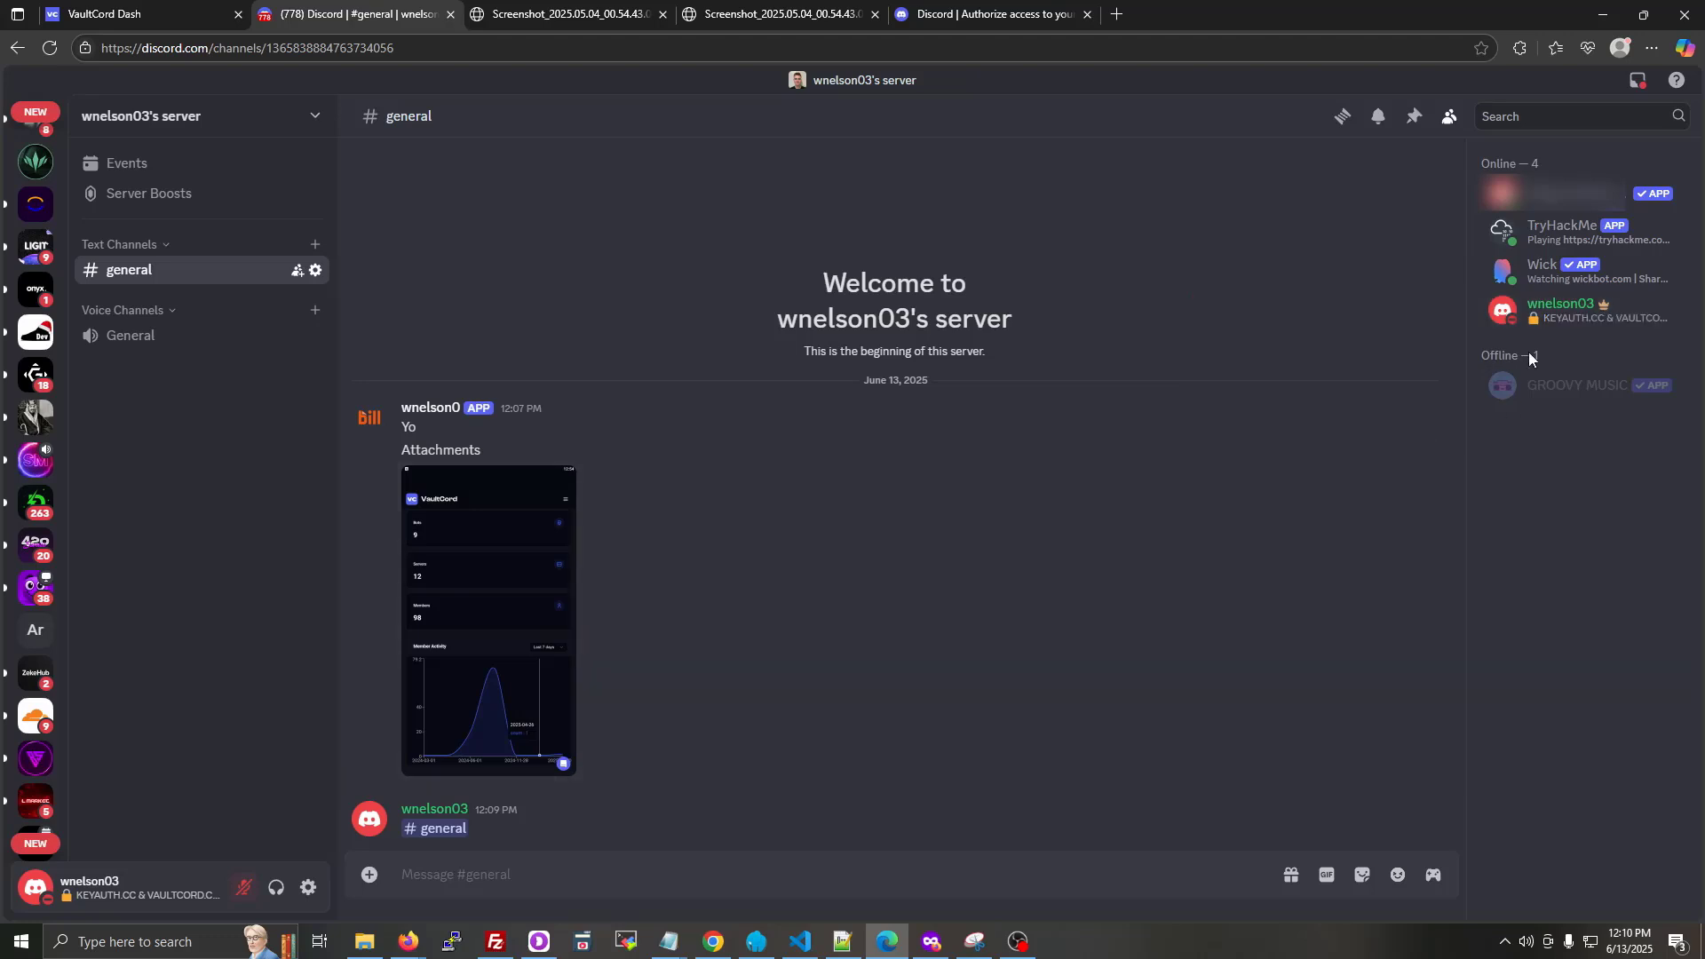
{"action": "left_click", "coordinate": [1555, 313]}
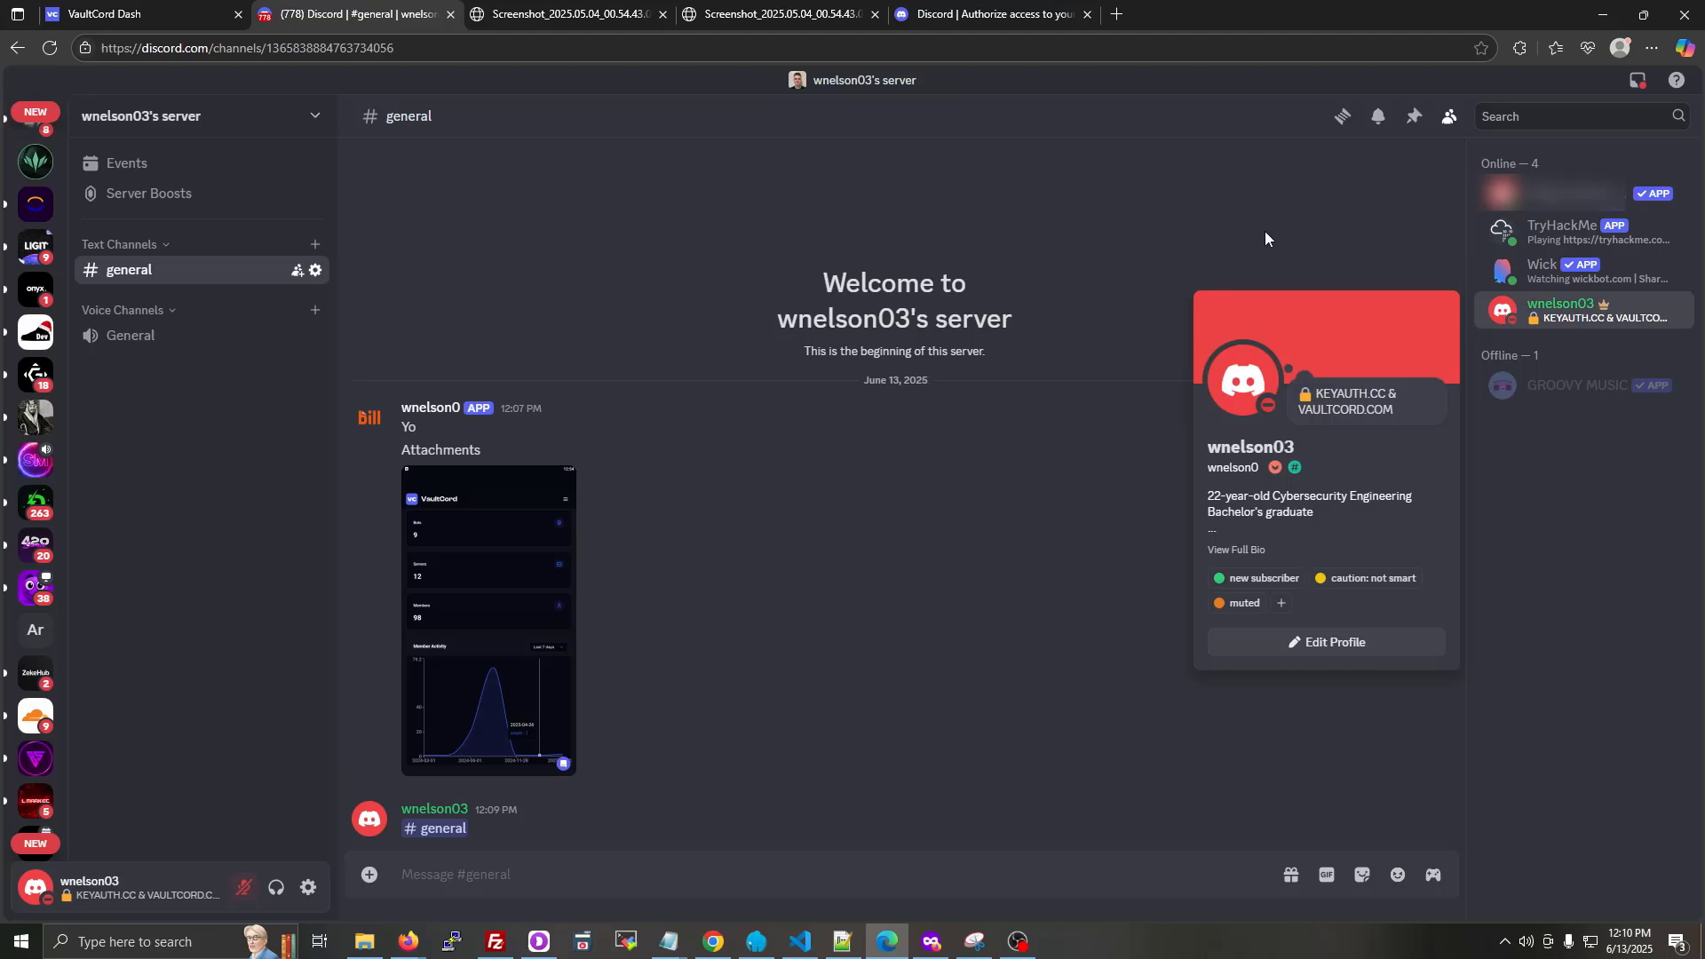
{"action": "key", "text": "ctrl+shift+Tab"}
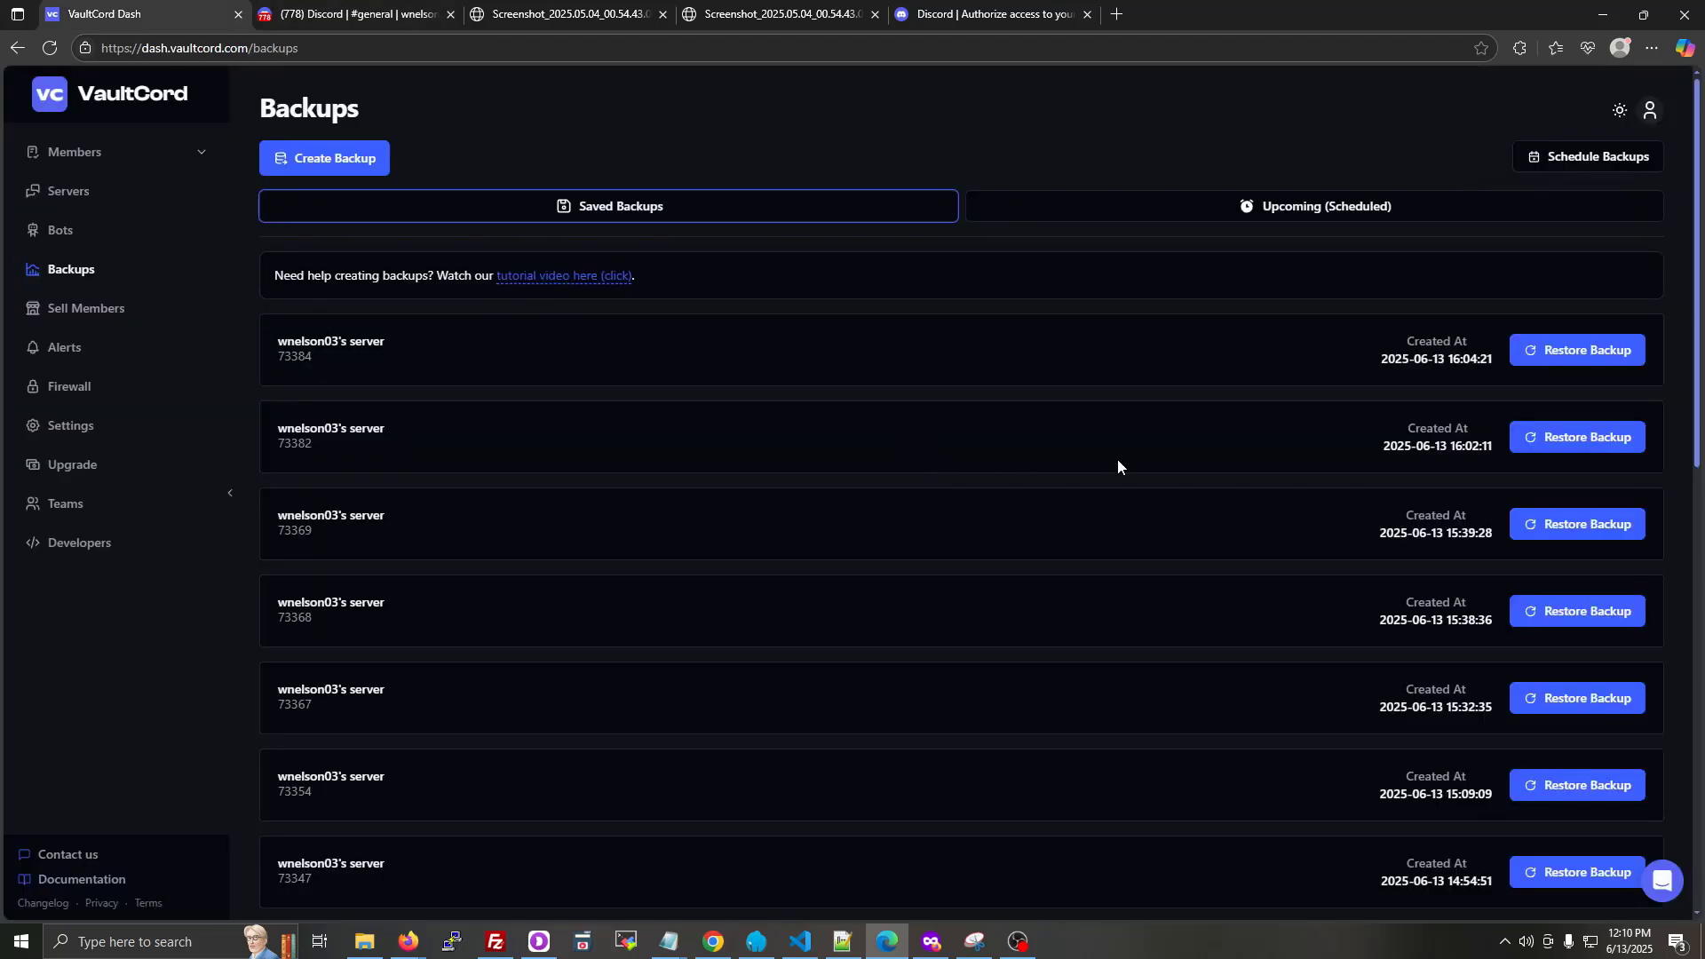
- Start a scheduled backup for the user's server and connect the VaultCord account to Discord
{"action": "left_click", "coordinate": [1563, 174]}
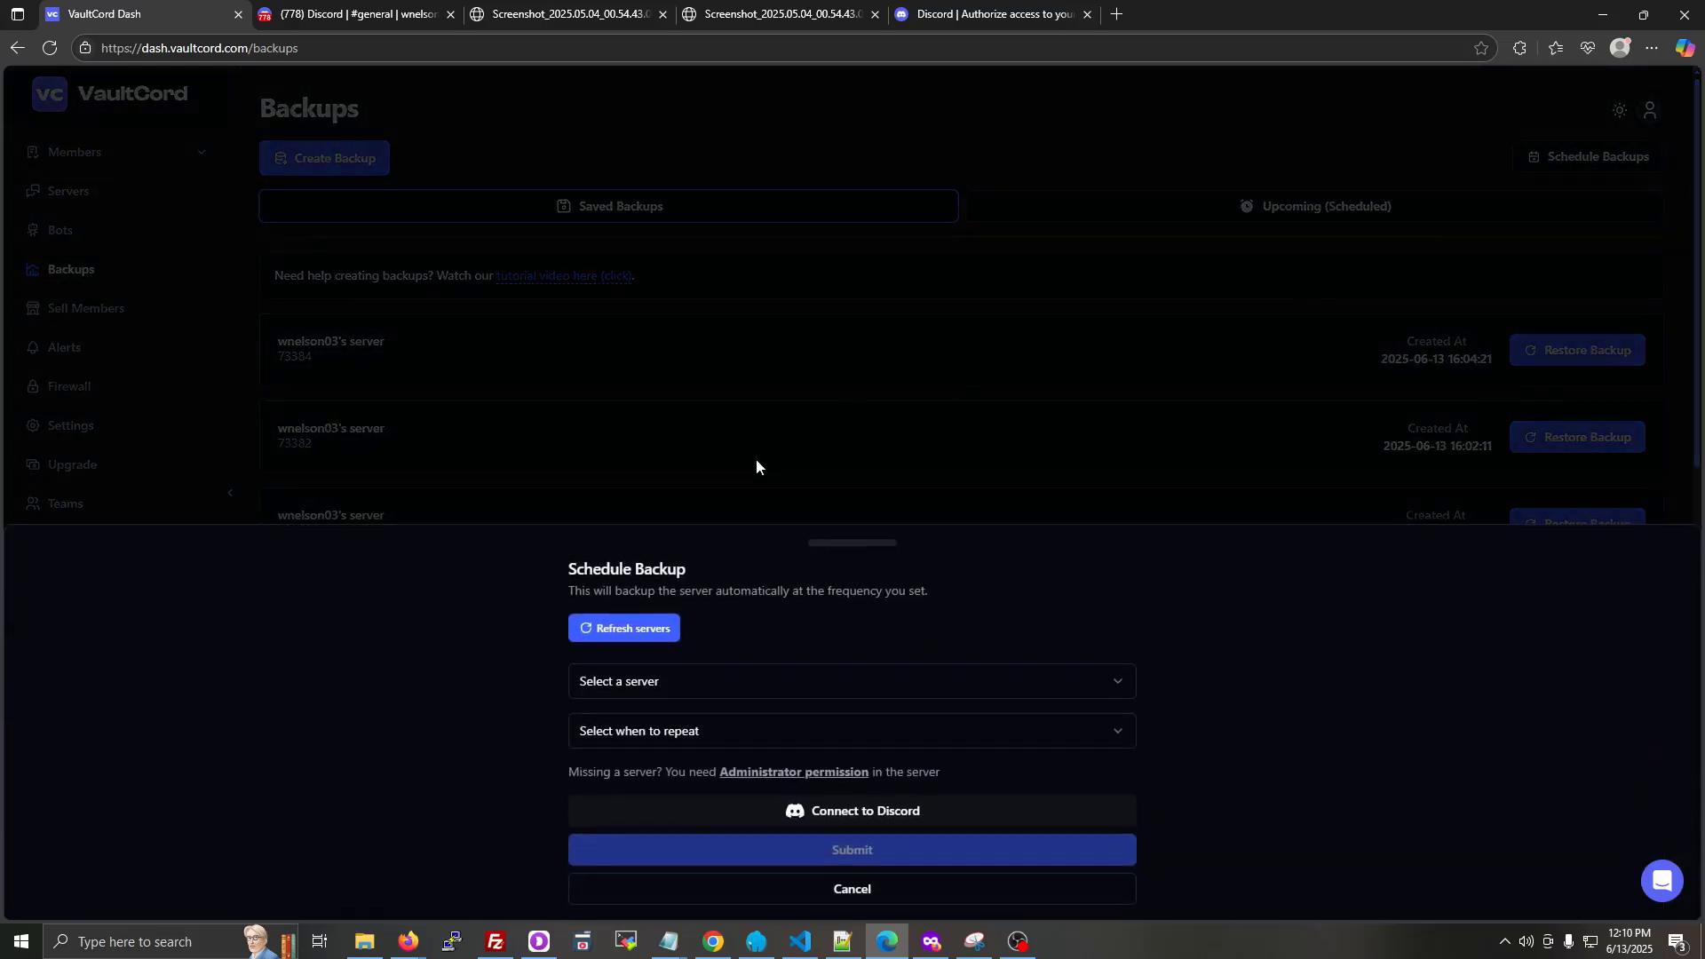
{"action": "left_click", "coordinate": [683, 686]}
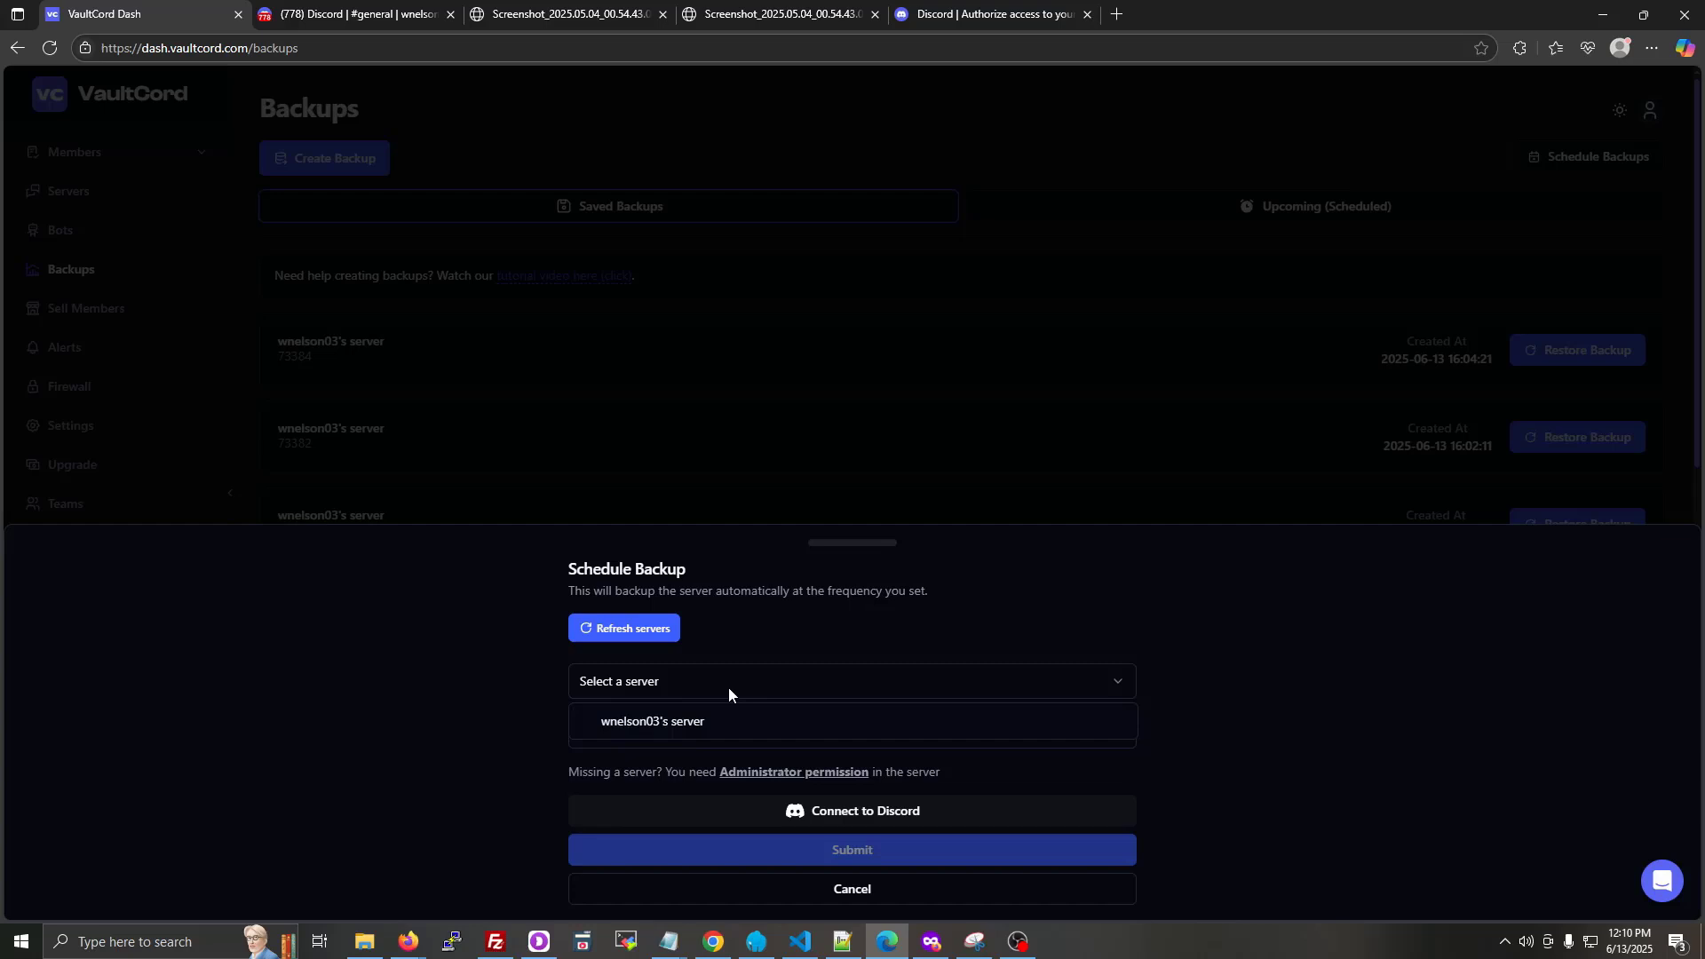
{"action": "left_click", "coordinate": [690, 721]}
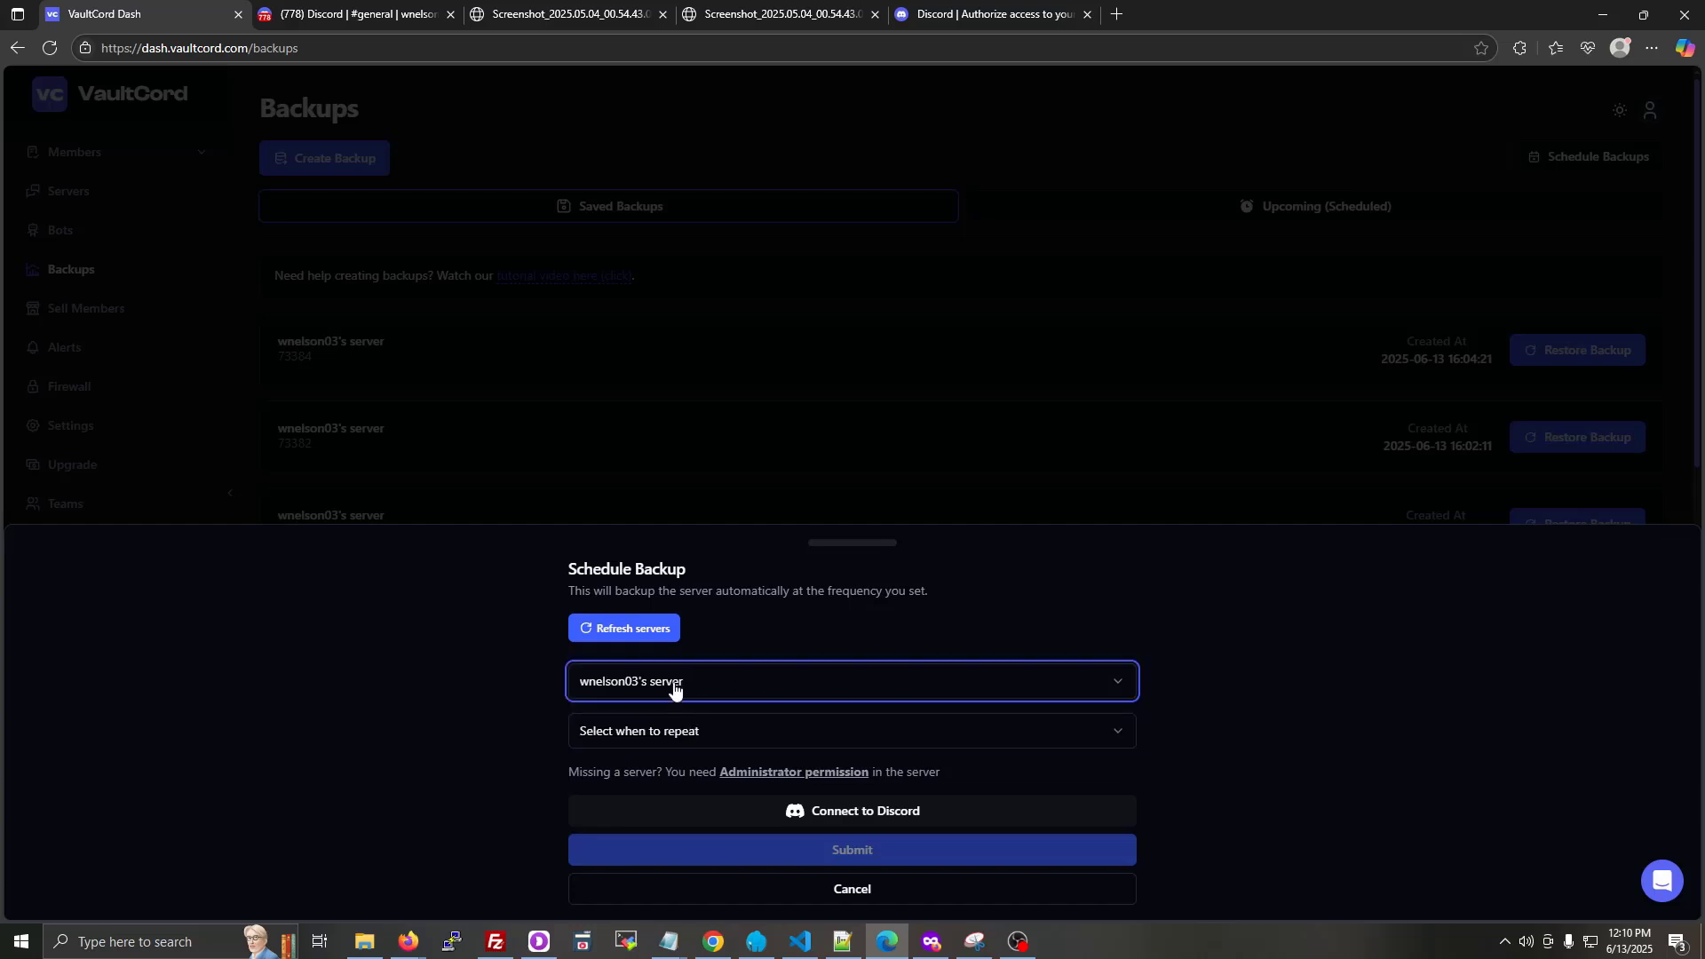
{"action": "left_click", "coordinate": [675, 688]}
{"action": "left_click", "coordinate": [698, 721]}
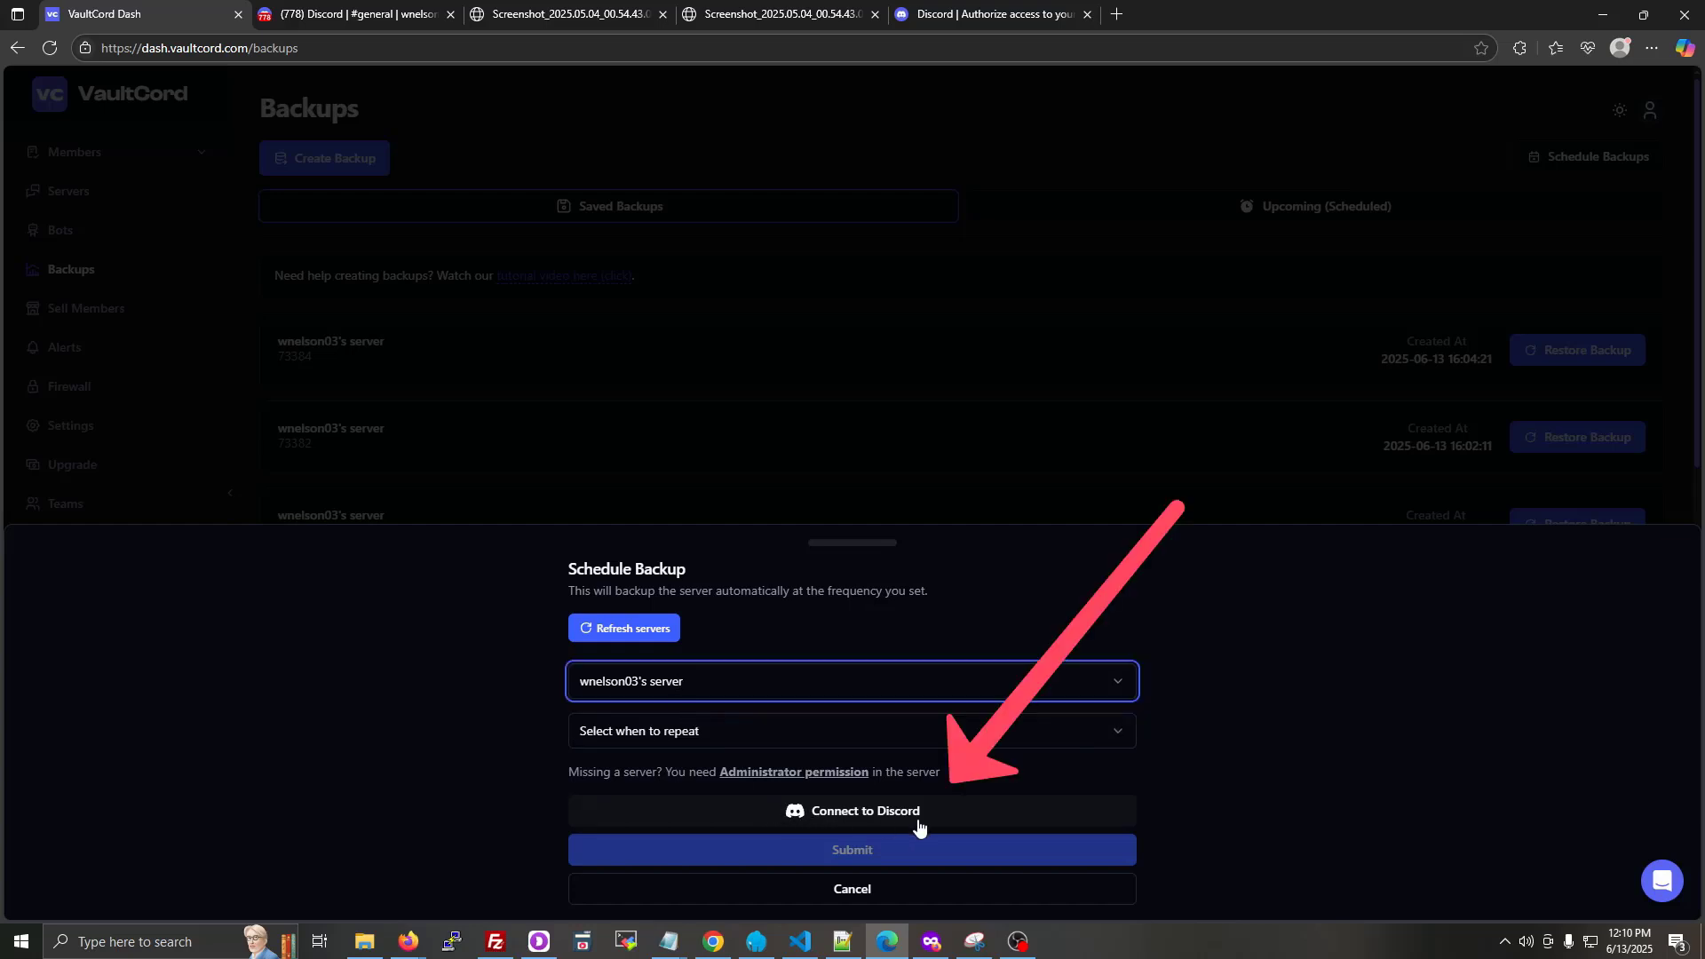
{"action": "left_click", "coordinate": [1142, 812]}
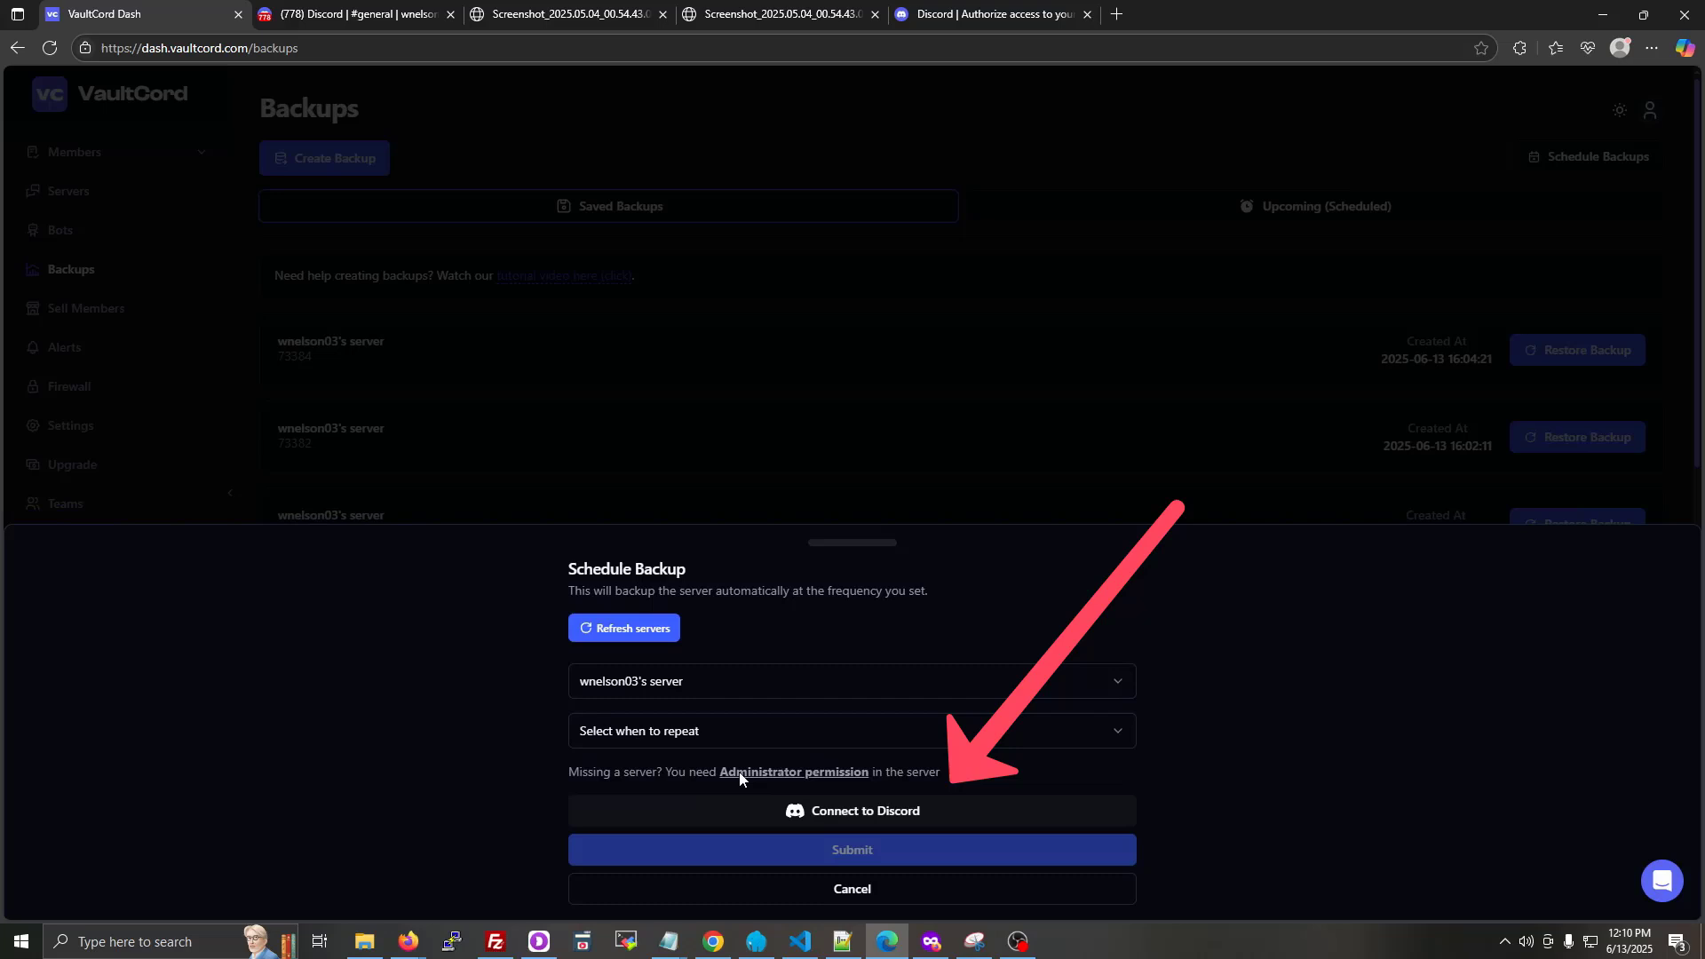
{"action": "left_click", "coordinate": [786, 810]}
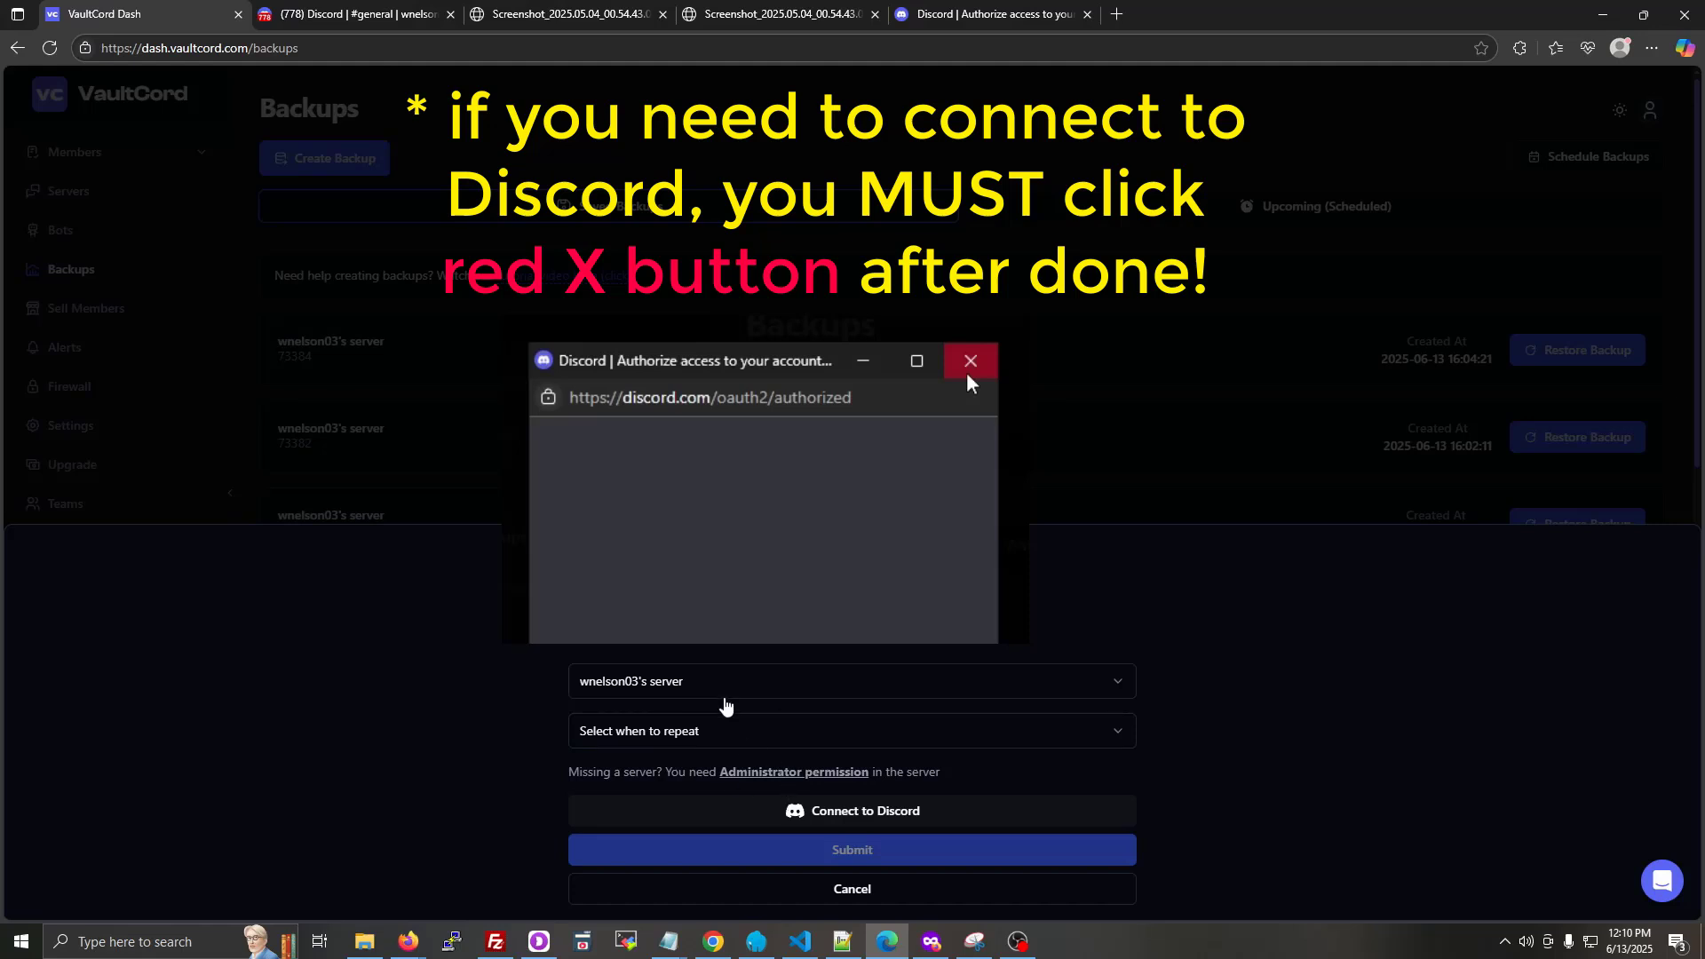
- Reselect the user's server and set the repeat frequency to Every Day
{"action": "left_click", "coordinate": [721, 691]}
{"action": "left_click", "coordinate": [675, 714]}
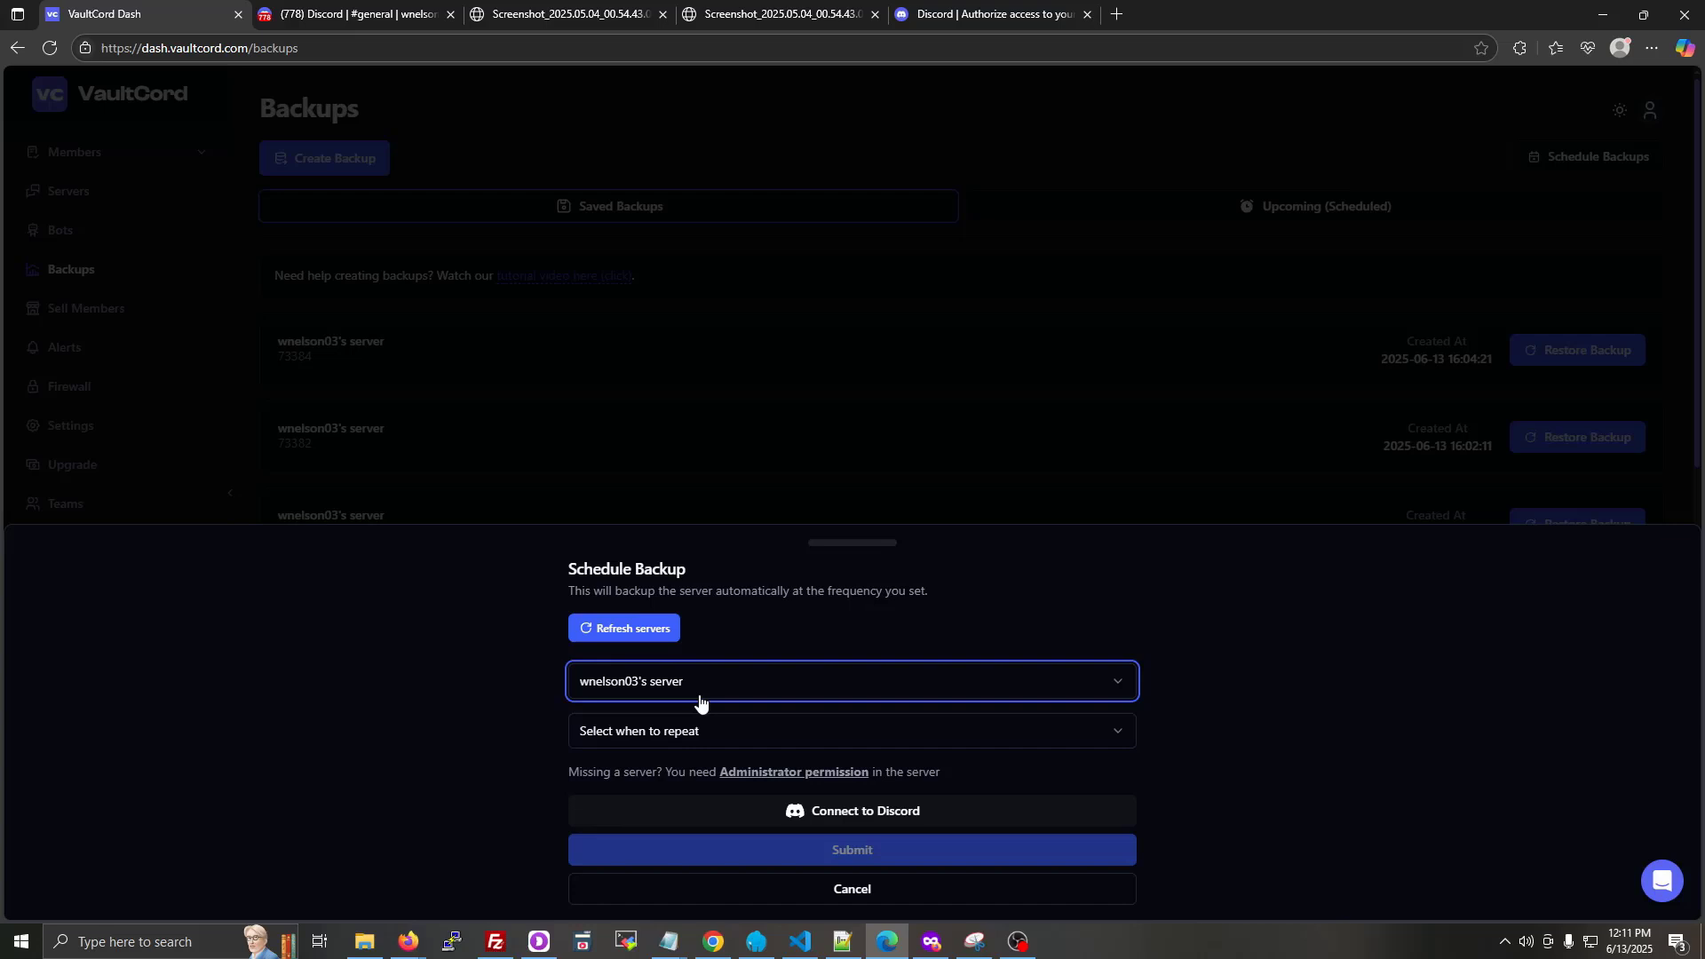
{"action": "left_click", "coordinate": [685, 731]}
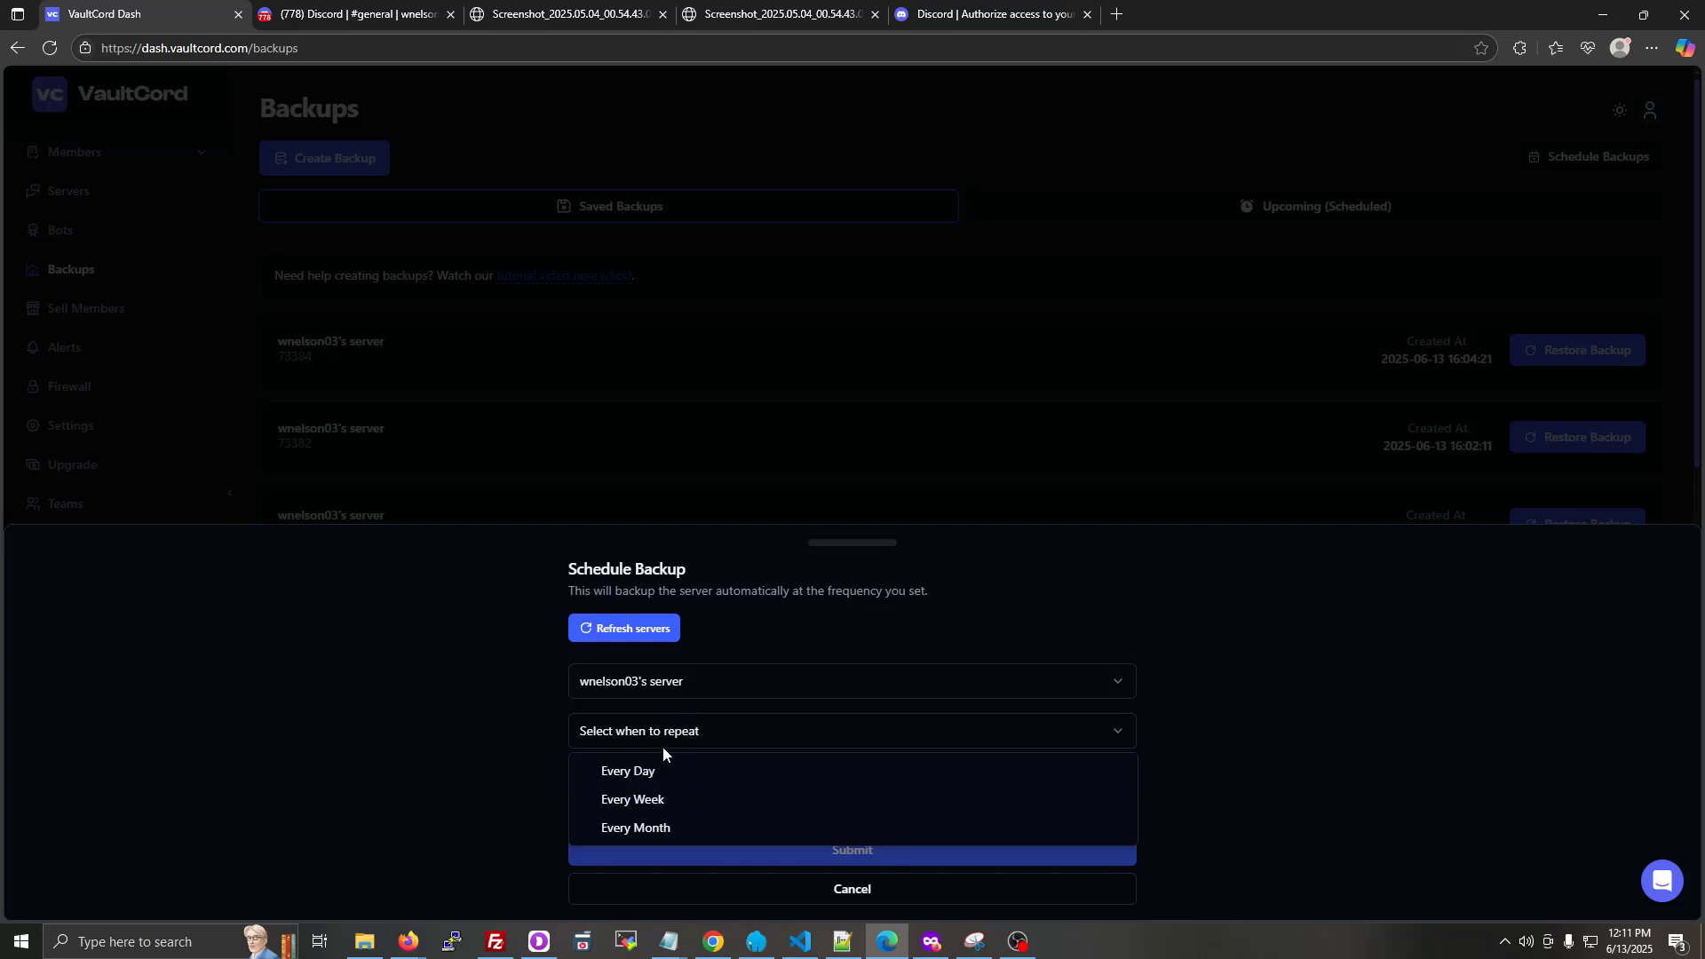
{"action": "left_click", "coordinate": [658, 772]}
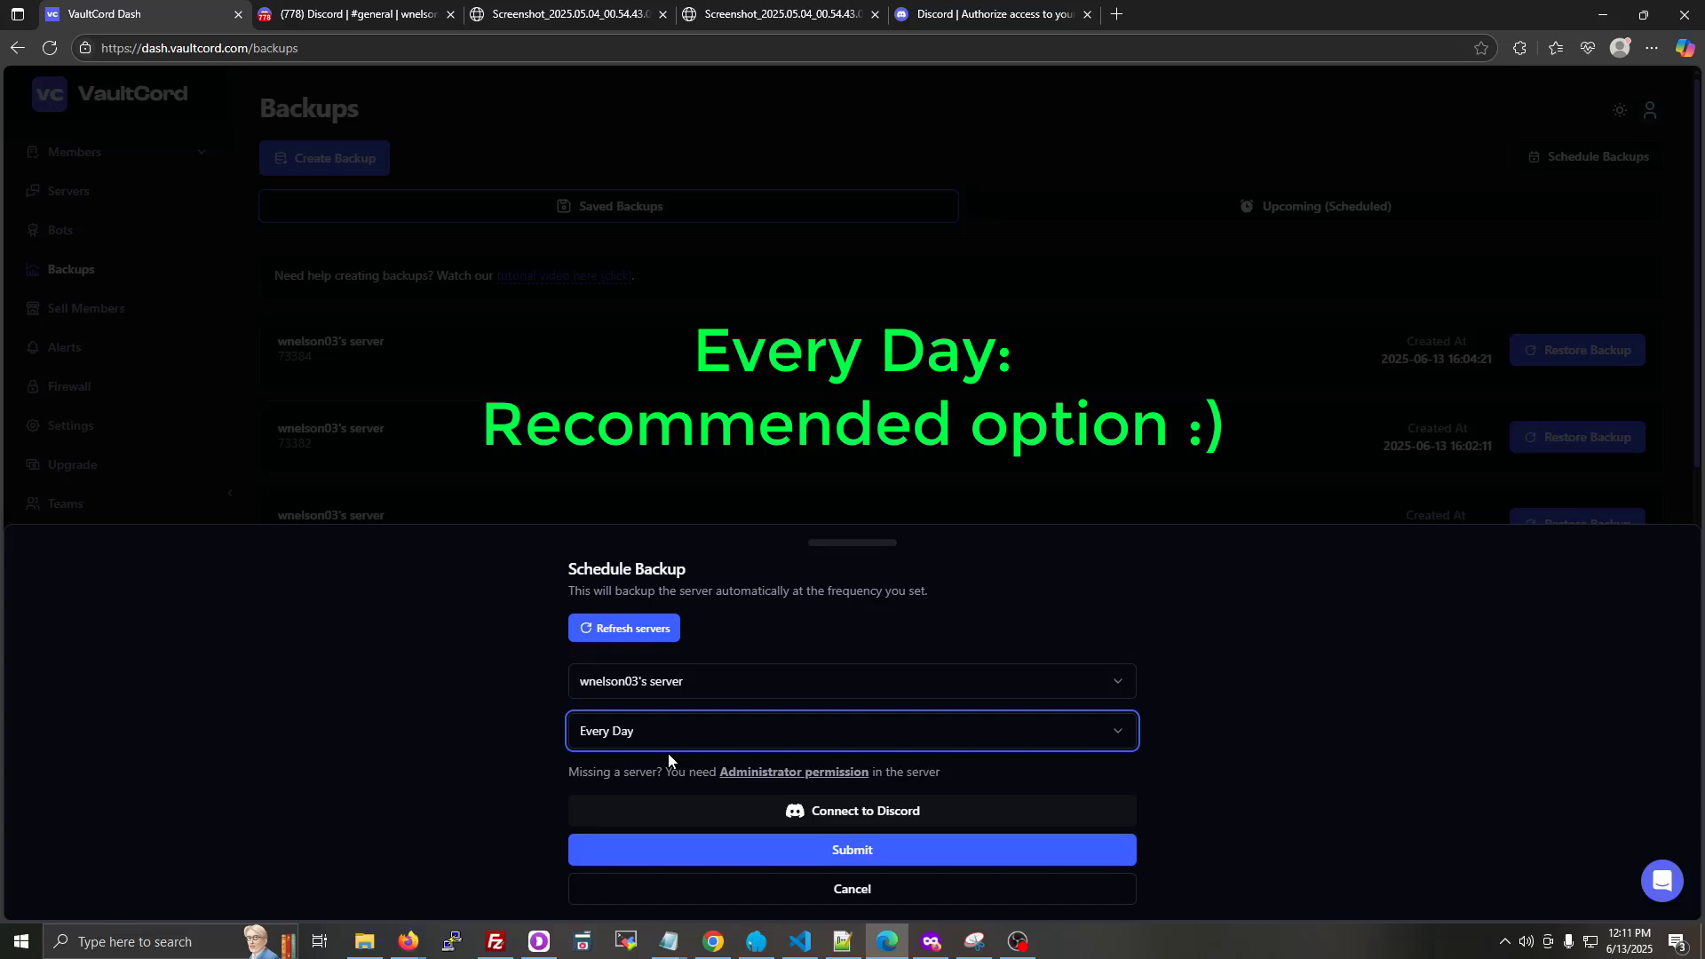
{"action": "left_click", "coordinate": [677, 746]}
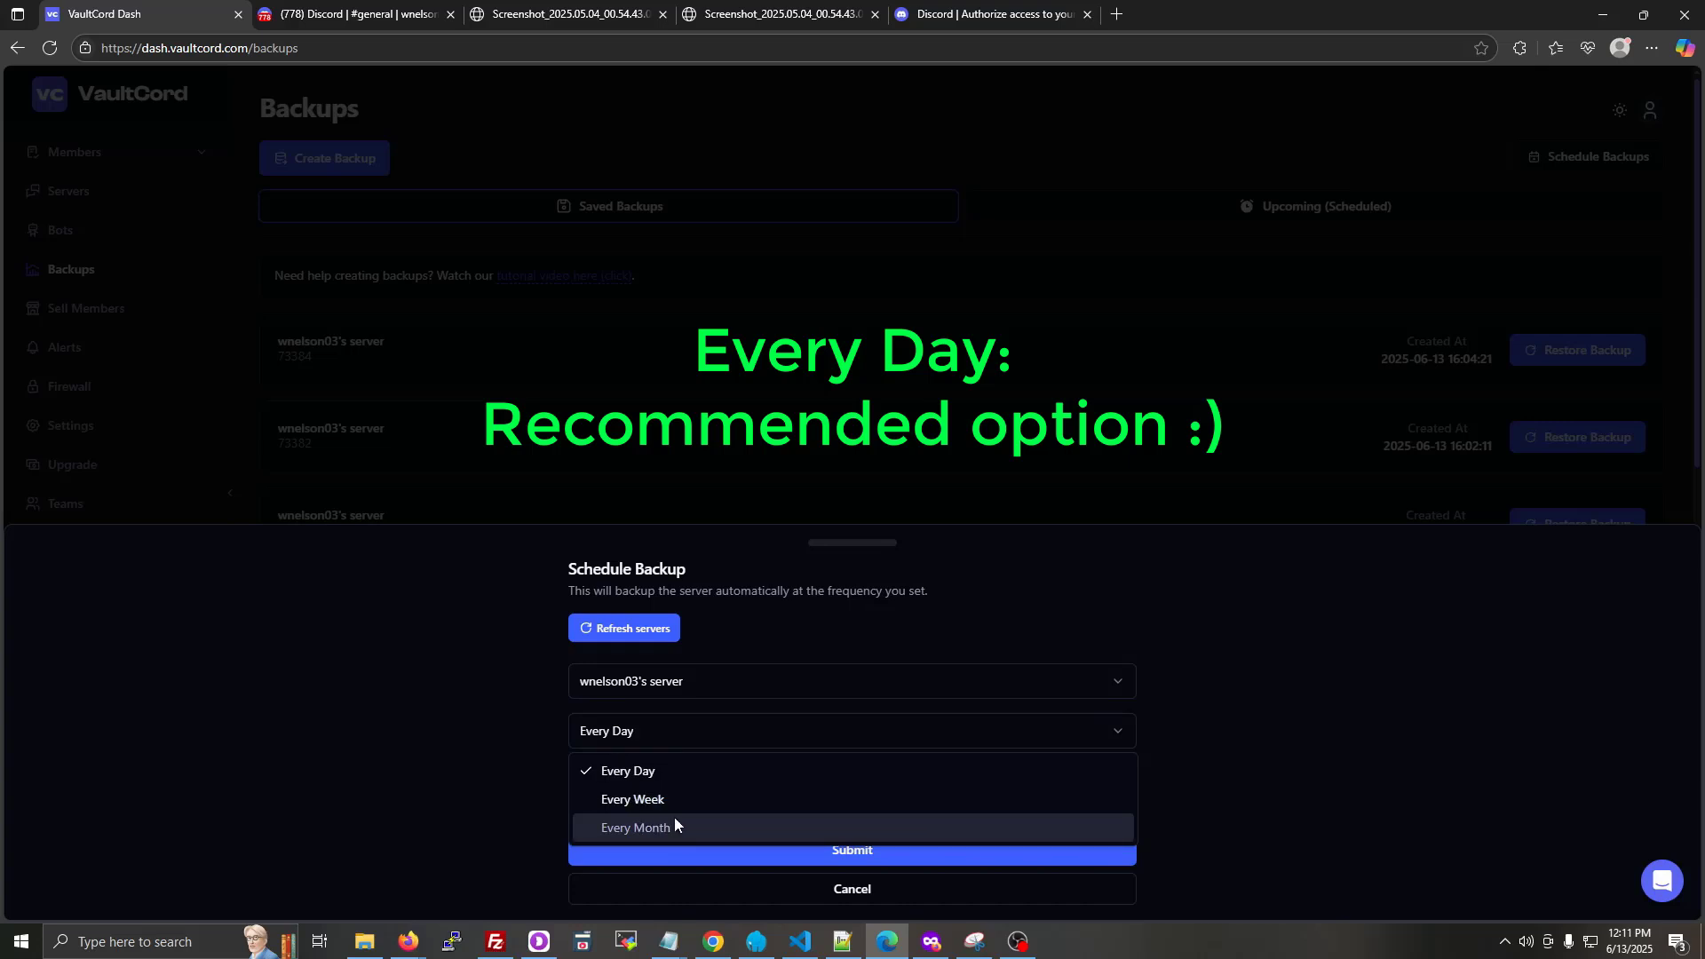
{"action": "left_click", "coordinate": [678, 771]}
- Submit the daily schedule and authorize the bot, including attachments and members' roles
{"action": "left_click", "coordinate": [870, 851]}
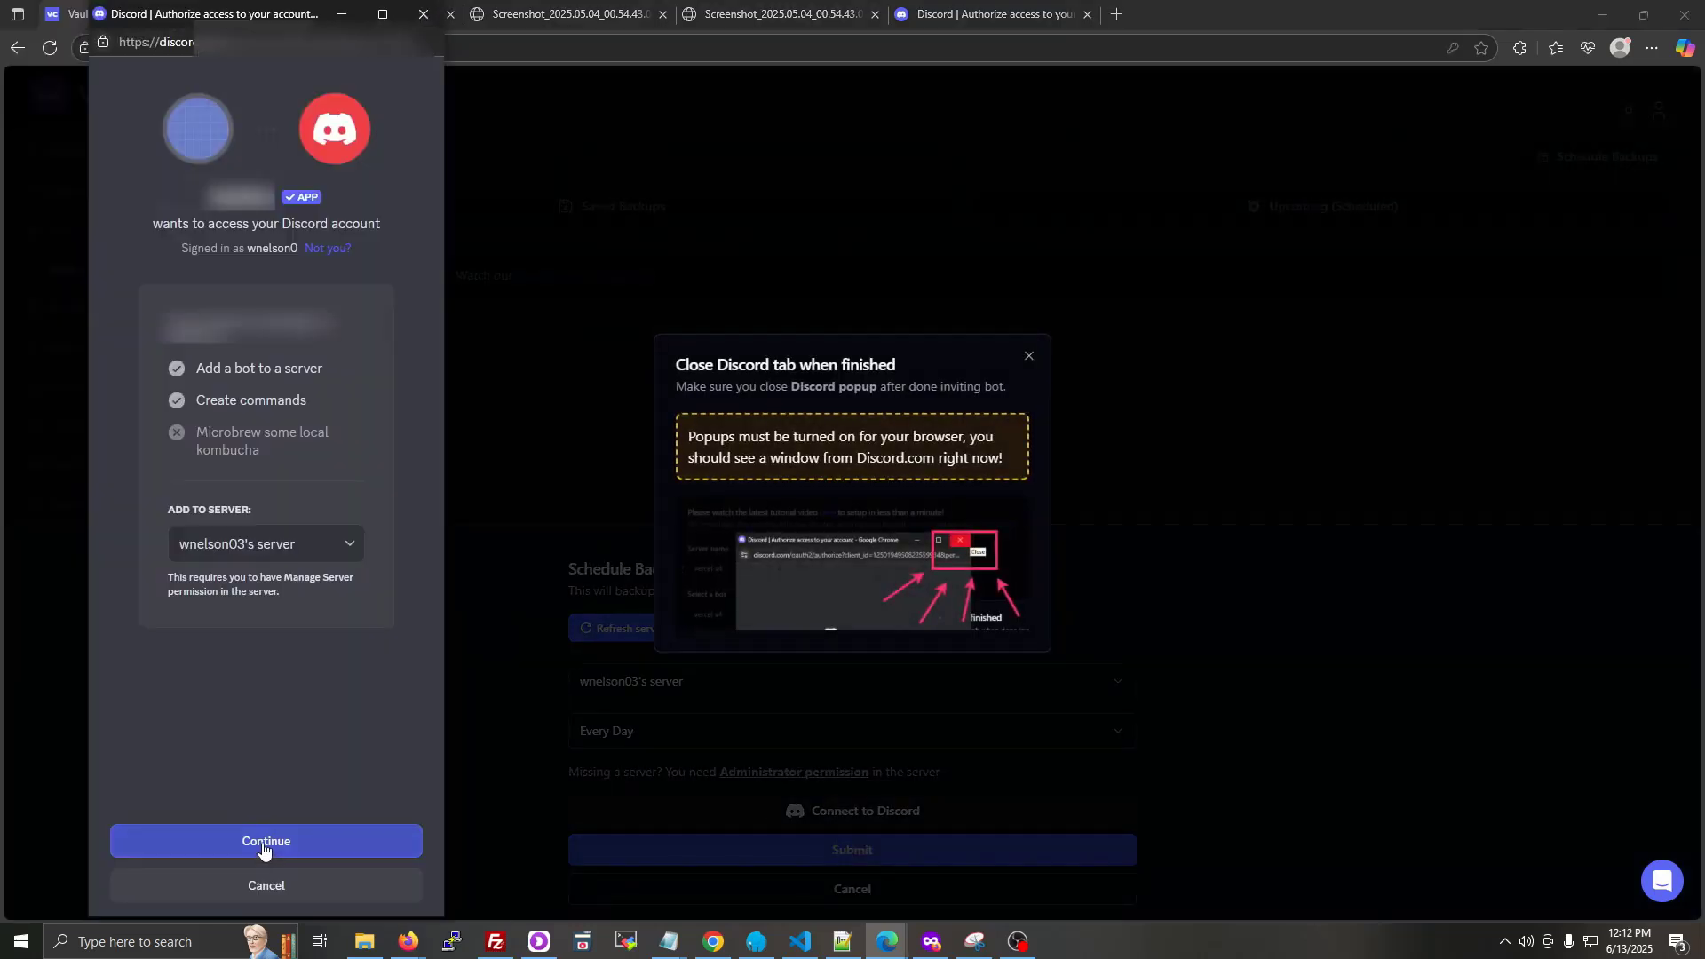
{"action": "left_click", "coordinate": [263, 850]}
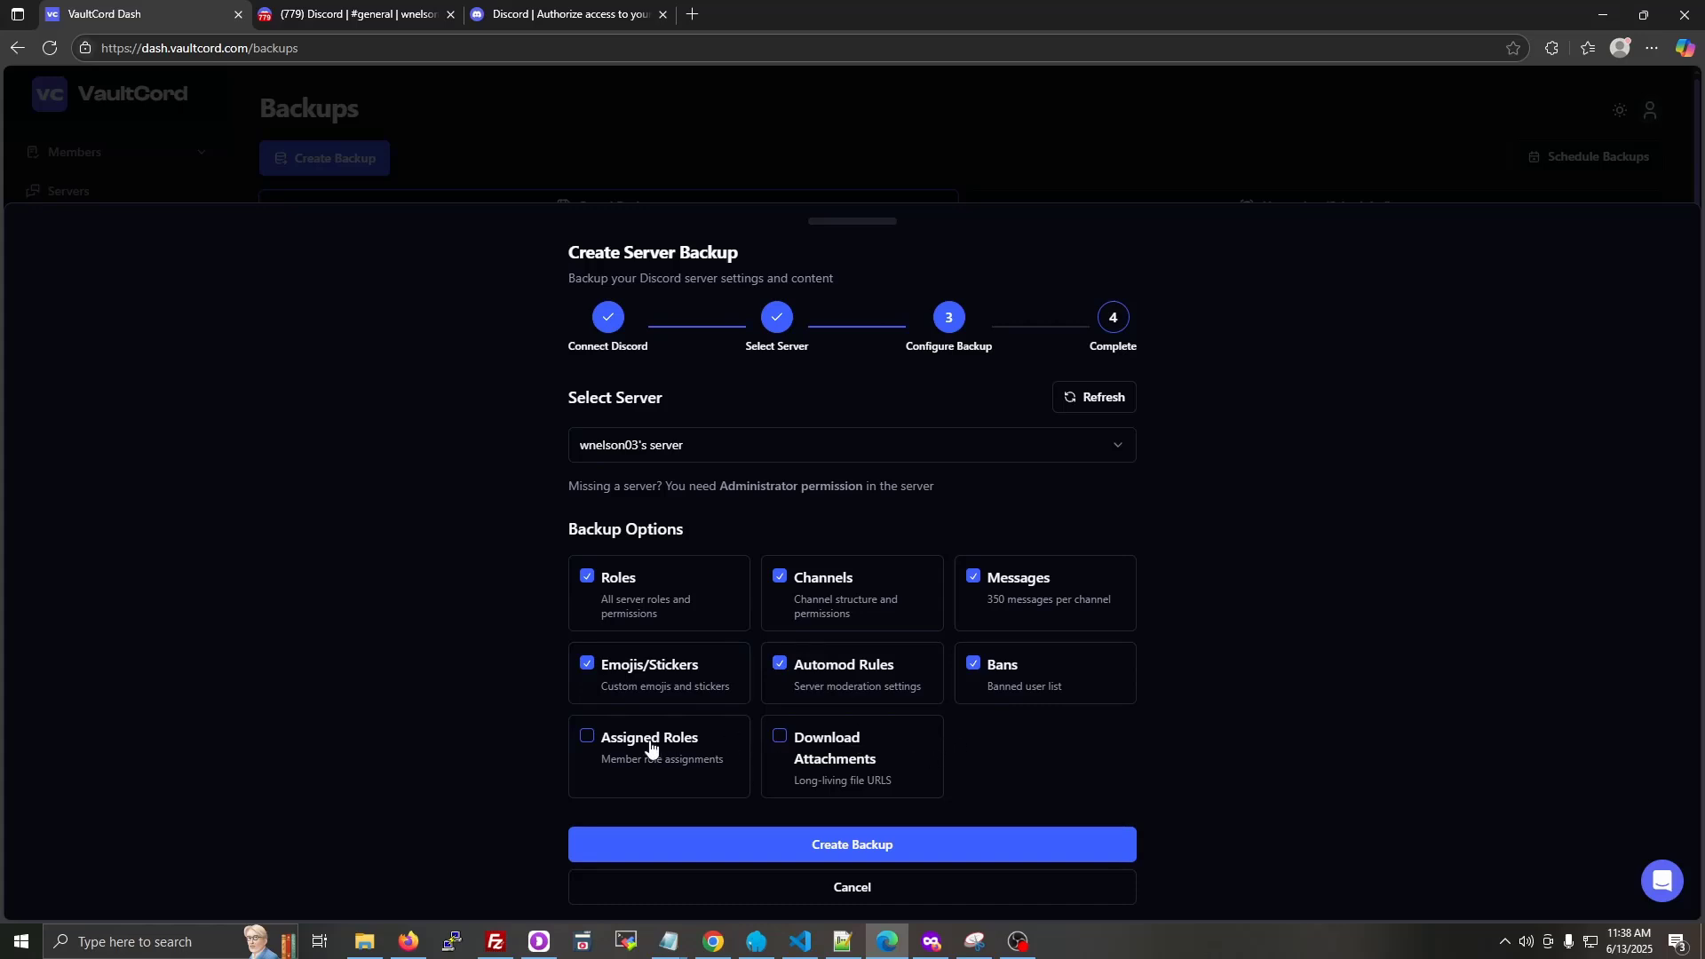
{"action": "left_click", "coordinate": [826, 756]}
{"action": "left_click", "coordinate": [716, 748]}
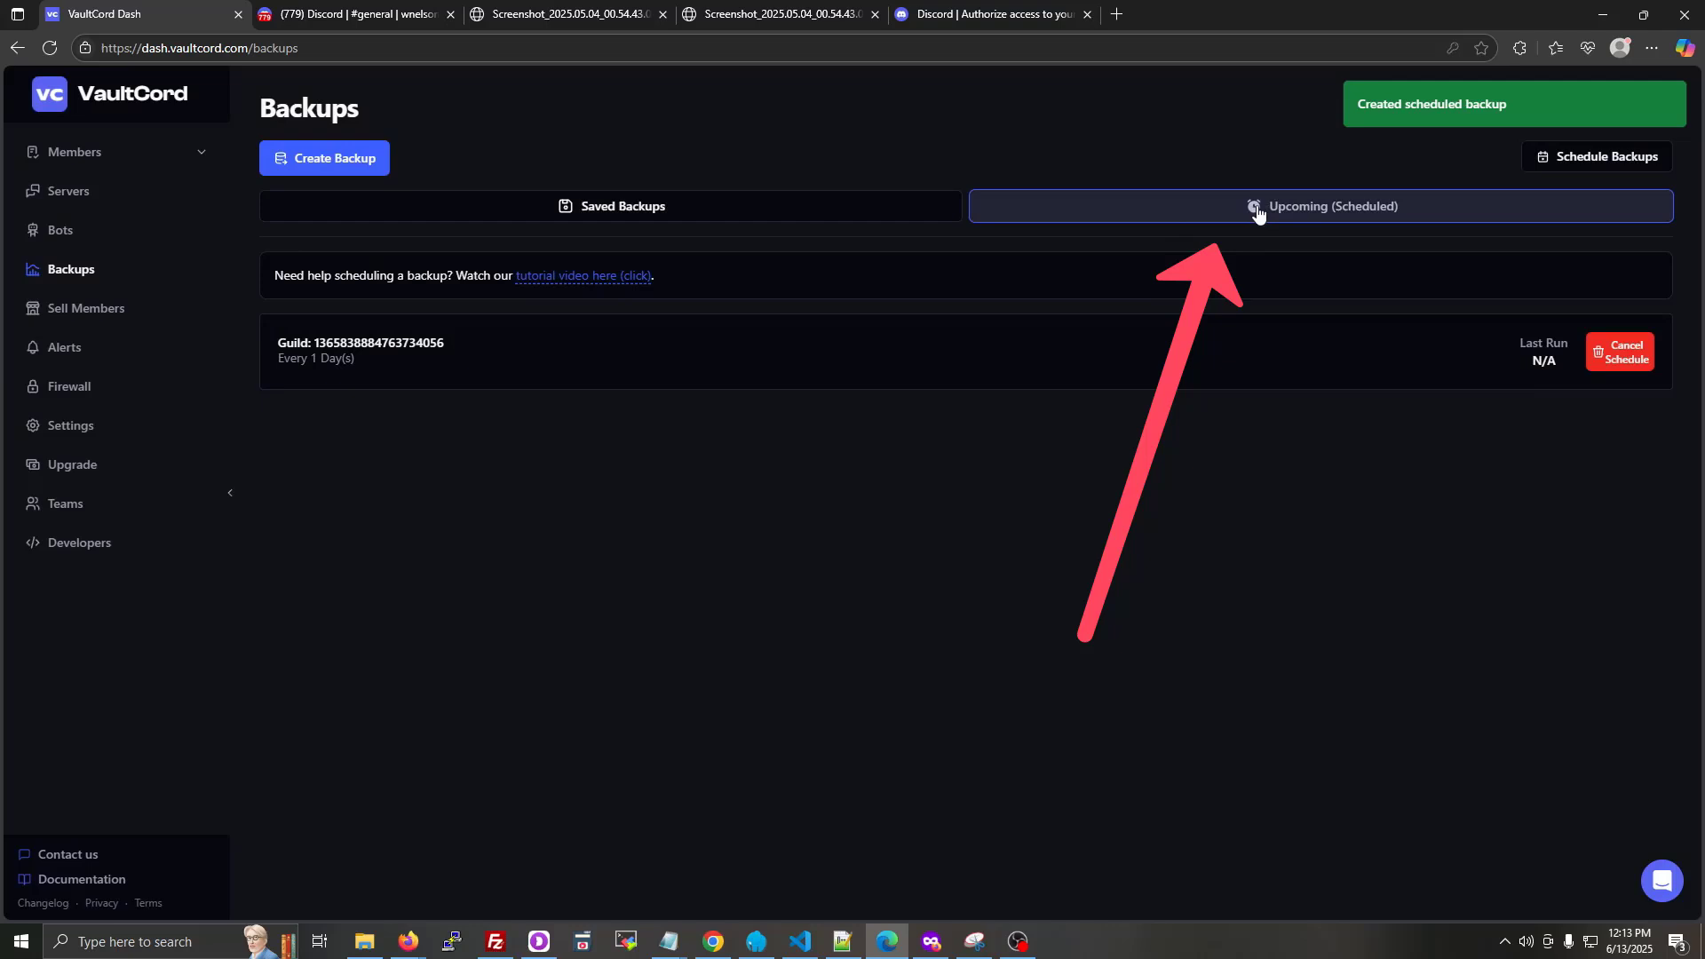
- Check Saved Backups and Upcoming (Scheduled), then cancel the server's daily backup schedule
{"action": "left_click", "coordinate": [912, 213]}
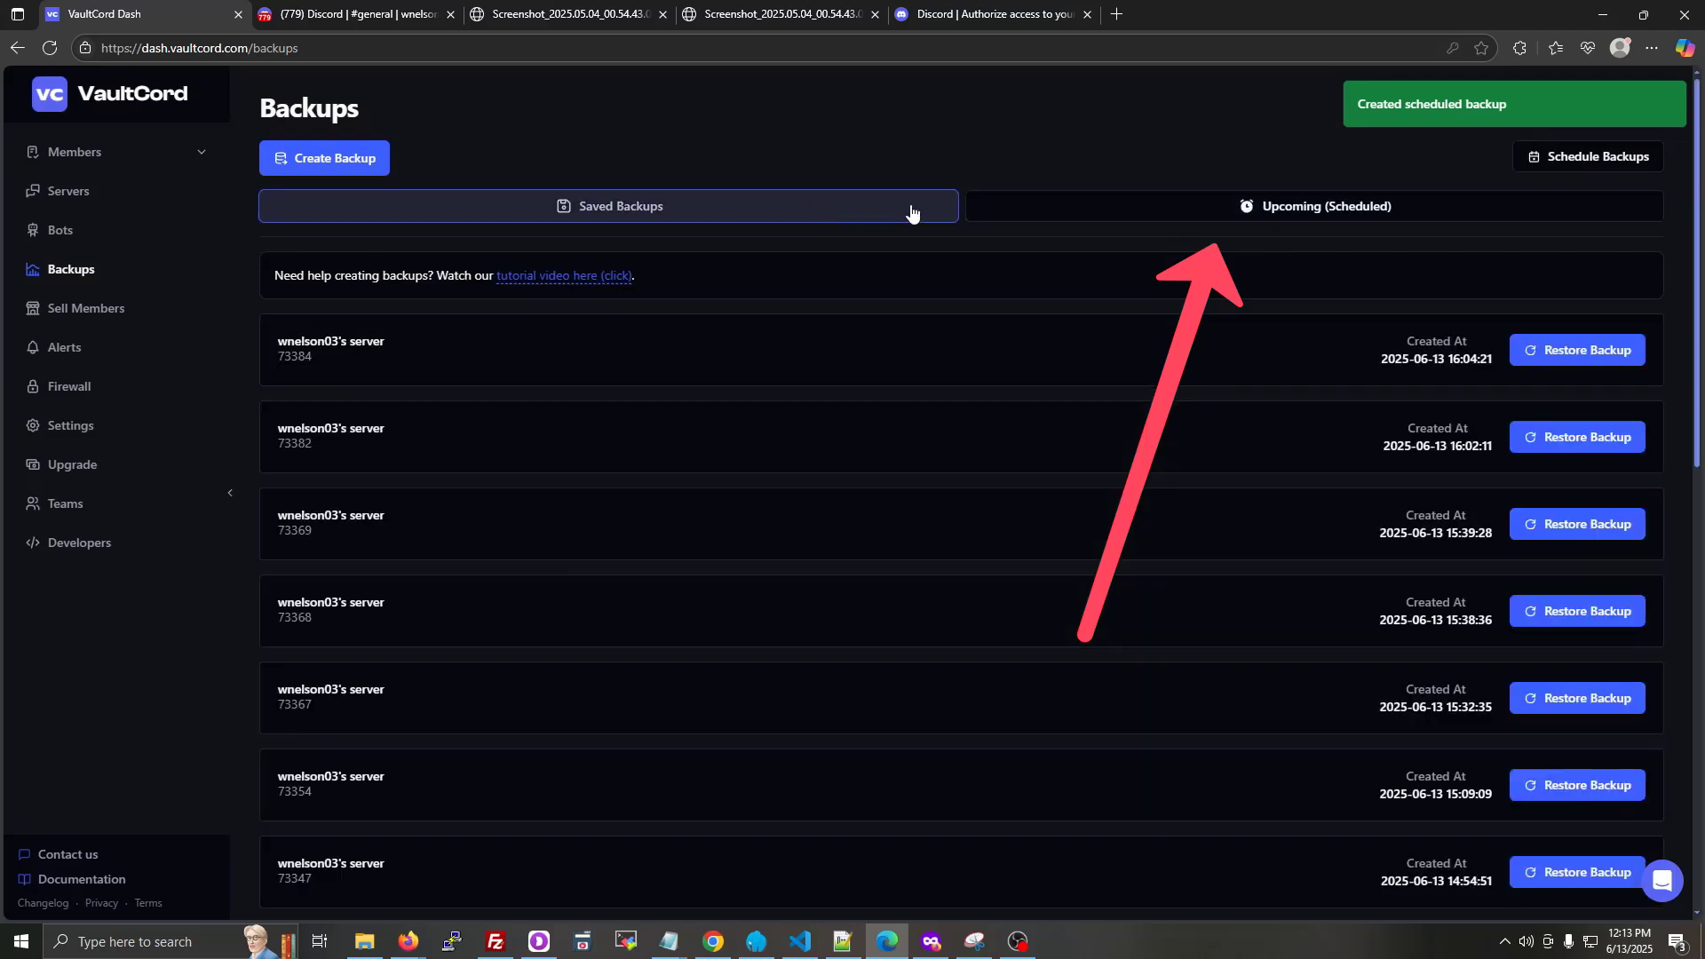
{"action": "left_click", "coordinate": [1190, 216]}
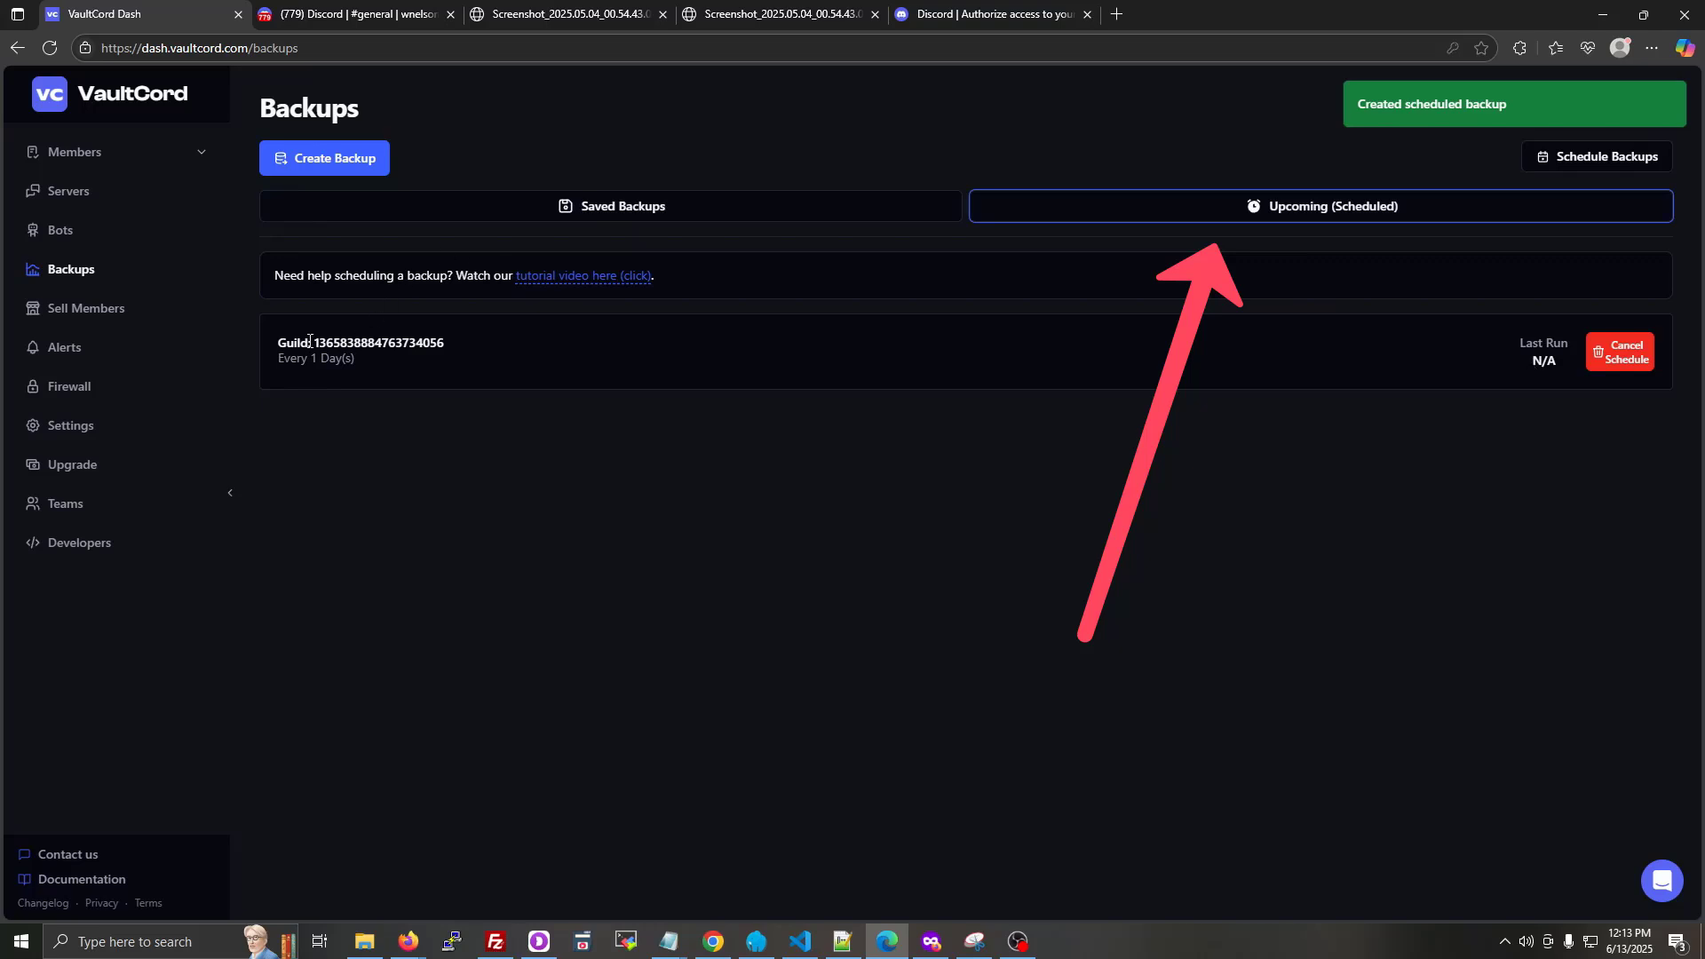
{"action": "left_click_drag", "start_coordinate": [277, 344], "coordinate": [447, 344]}
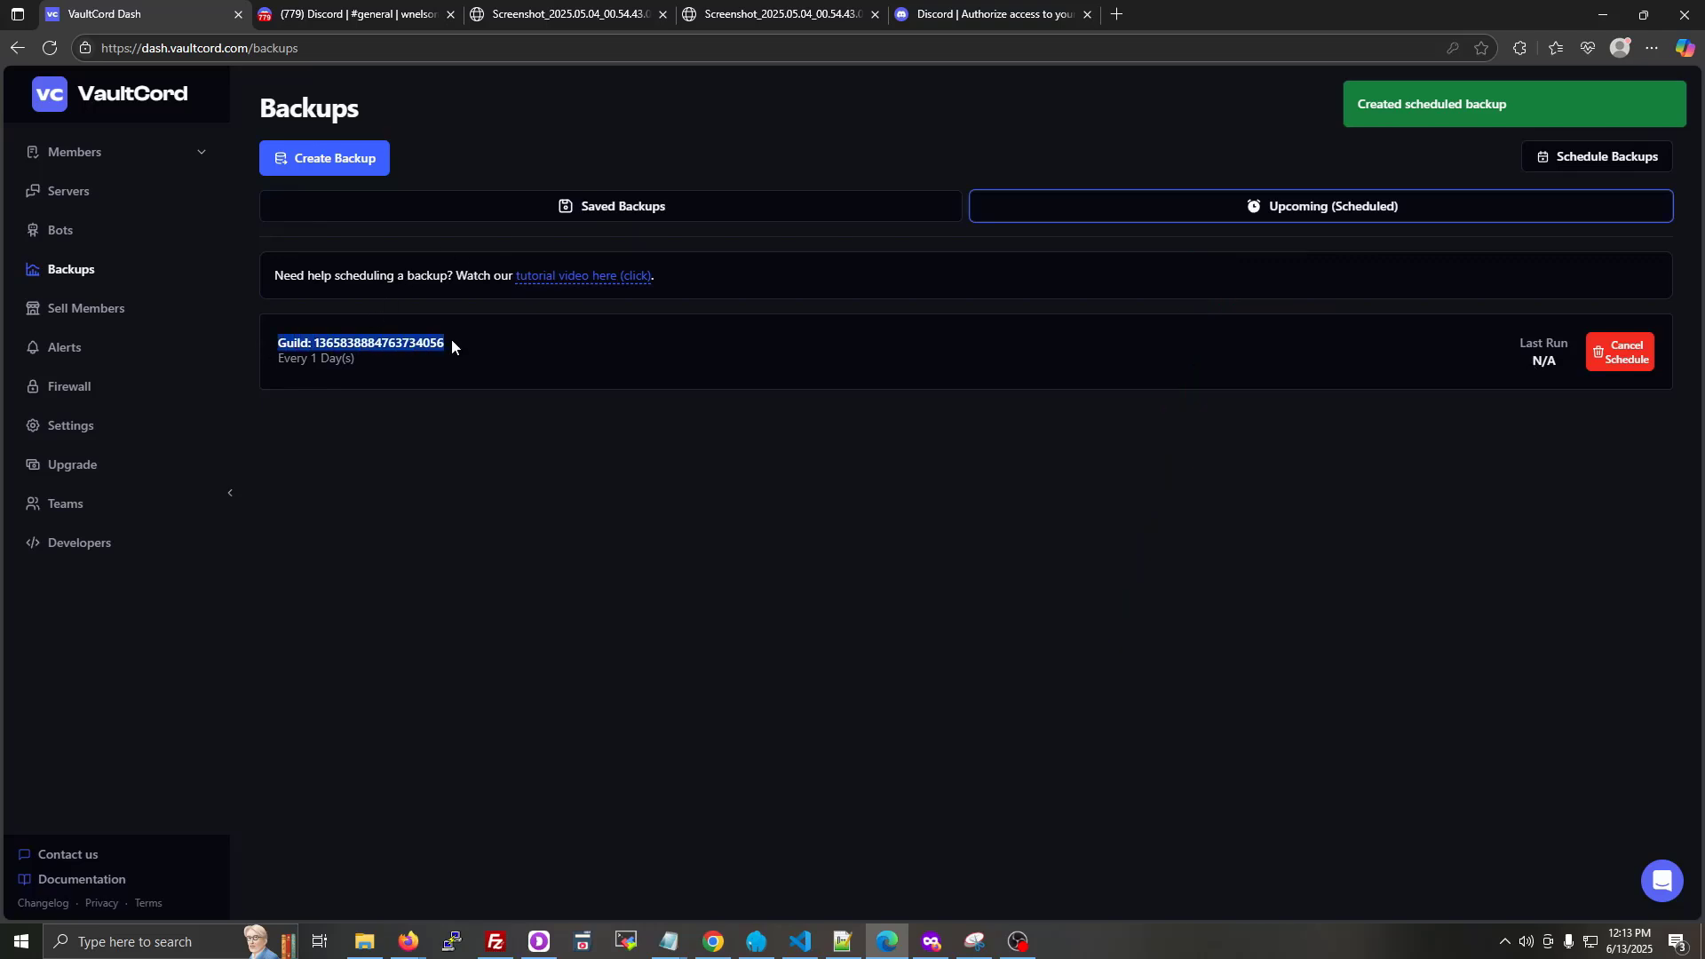
{"action": "left_click", "coordinate": [1456, 407]}
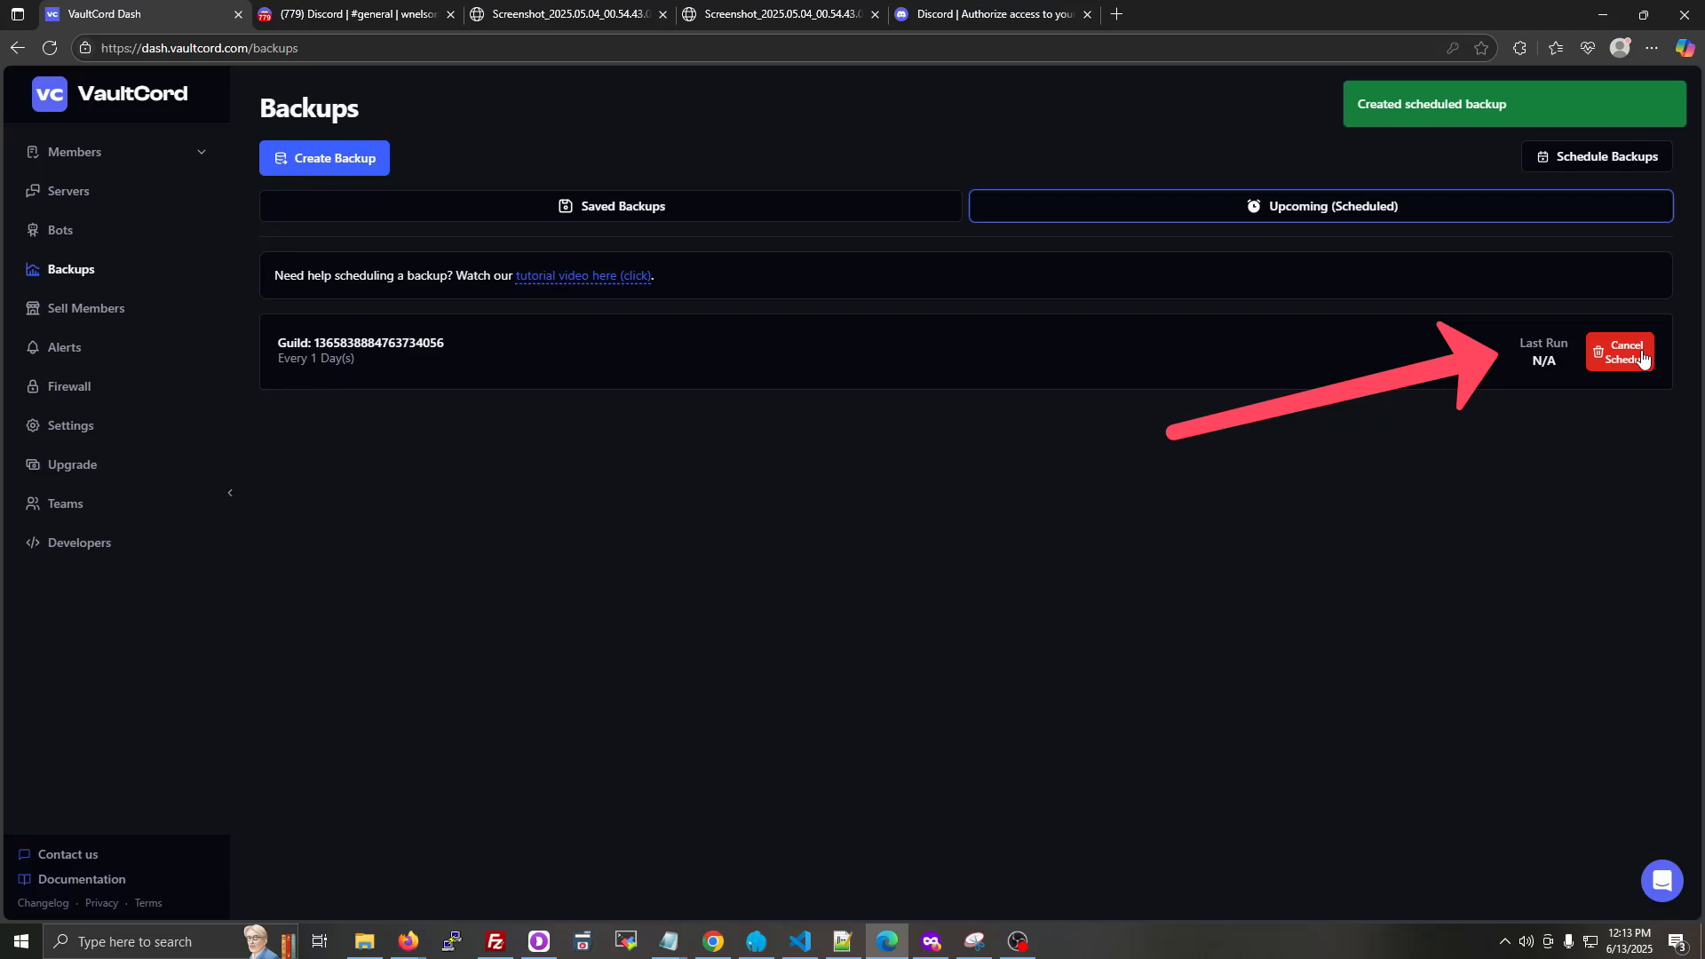
{"action": "left_click", "coordinate": [1639, 356]}
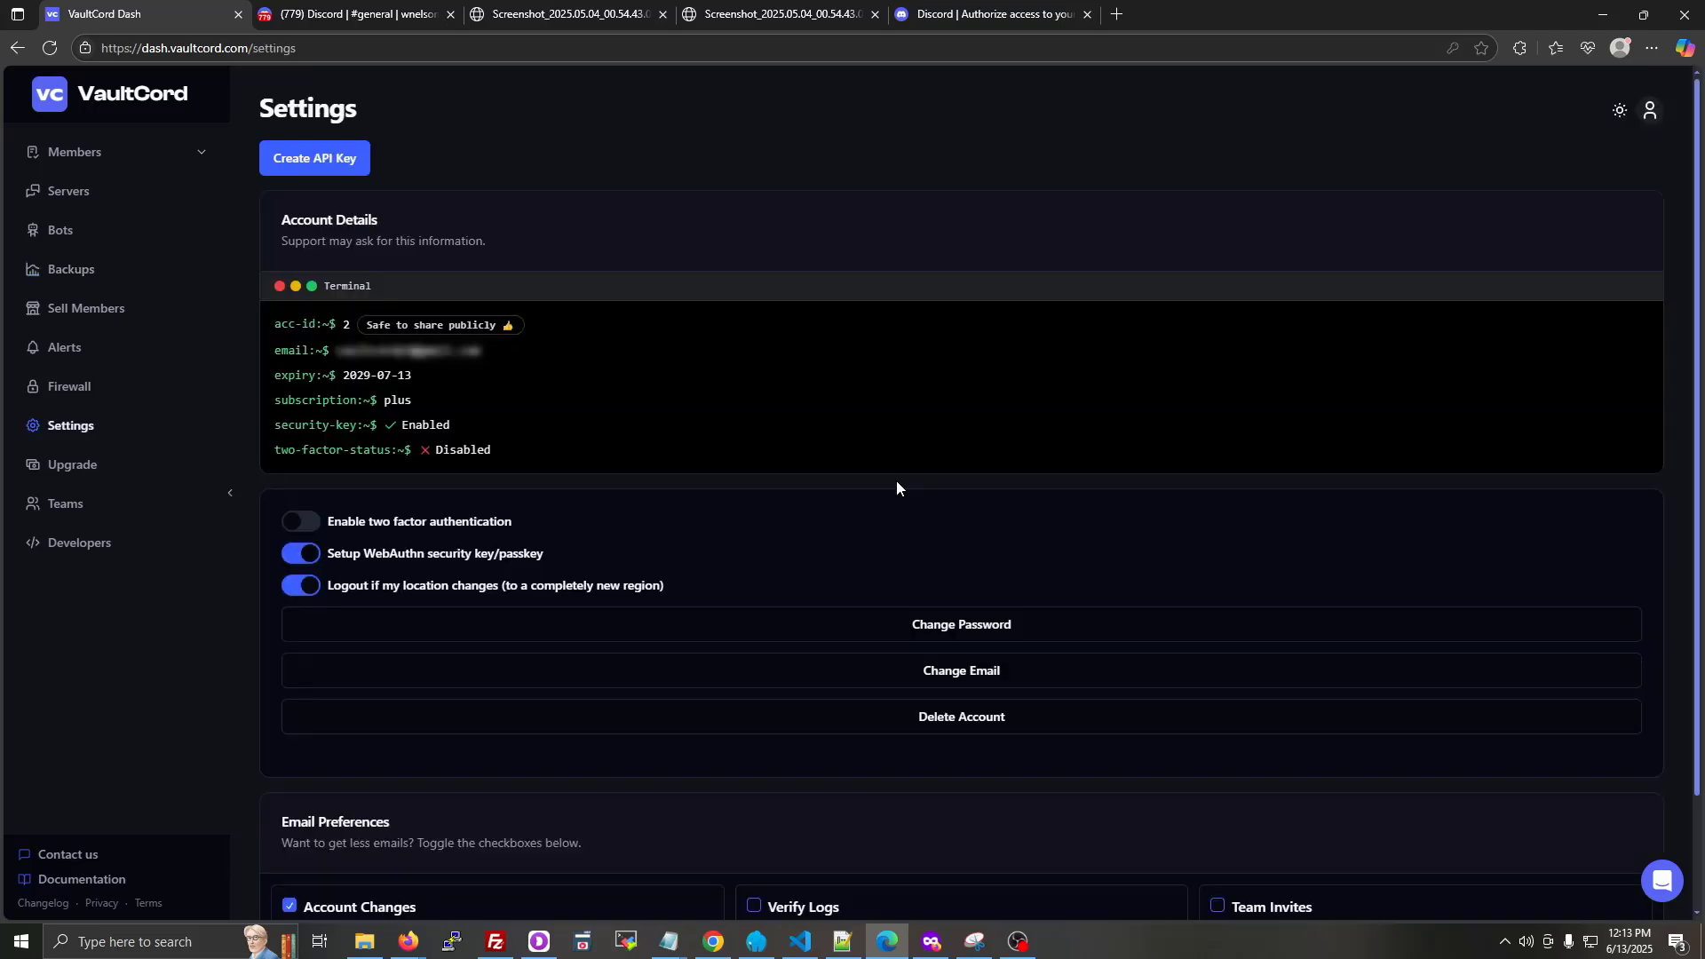
- Open the support chat's Messages tab, listing past closed support tickets
{"action": "left_click", "coordinate": [1663, 883]}
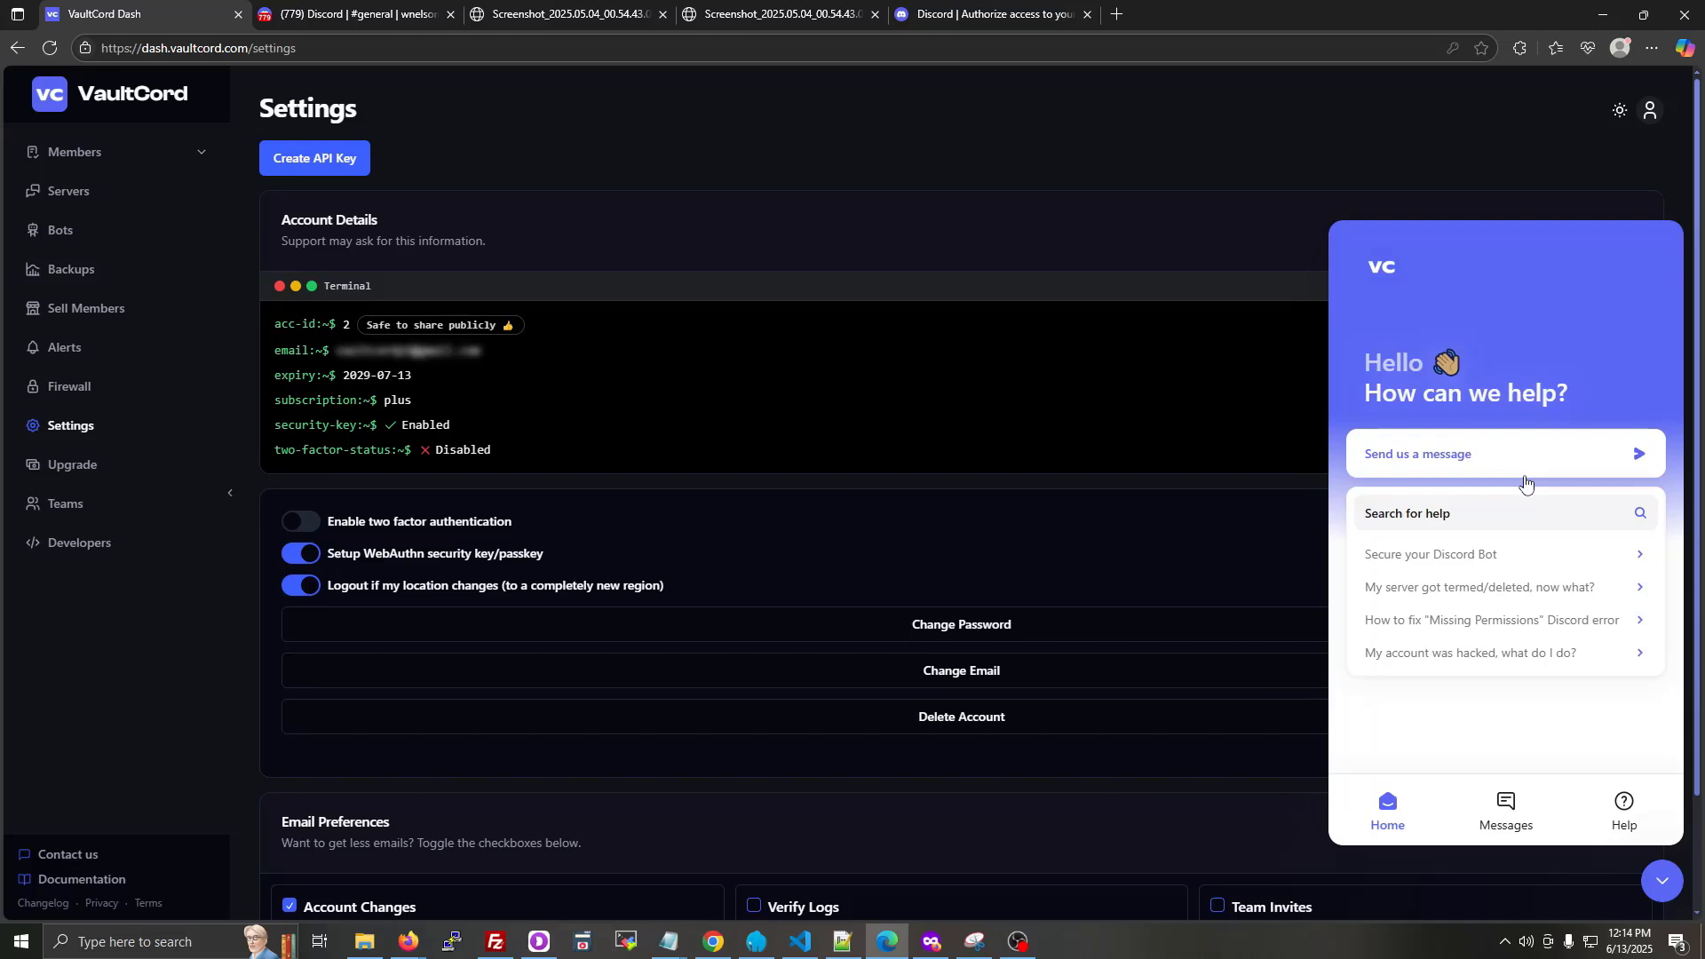
{"action": "left_click", "coordinate": [1507, 808]}
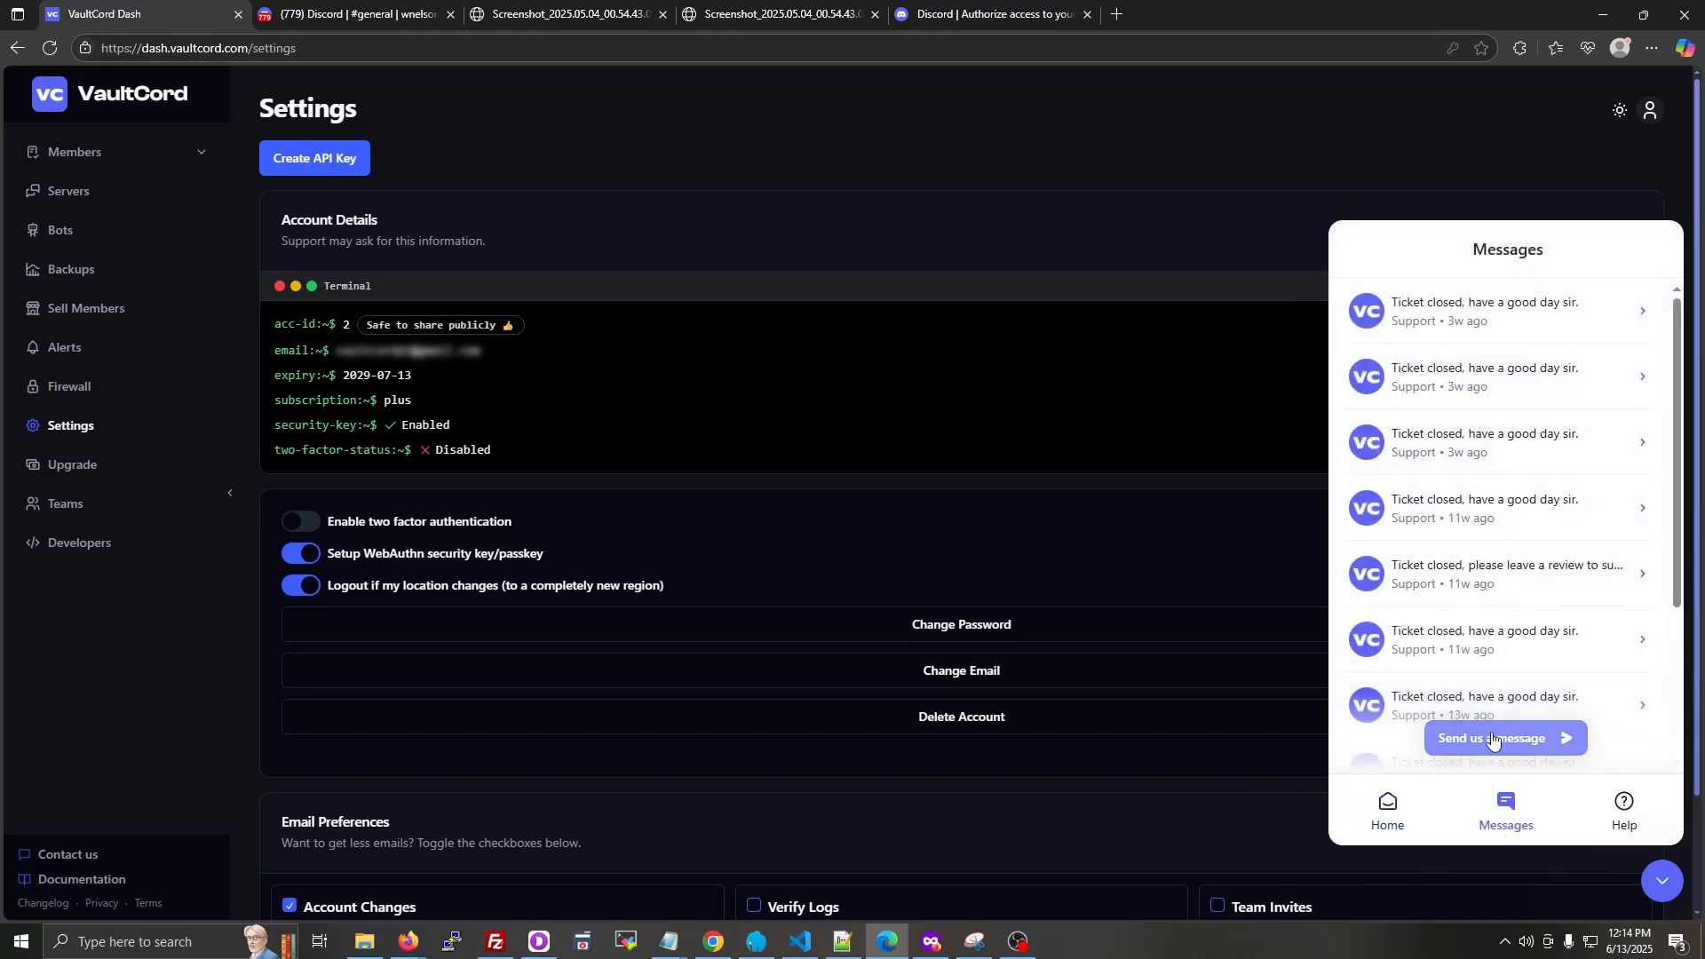
{"action": "left_click", "coordinate": [1493, 742]}
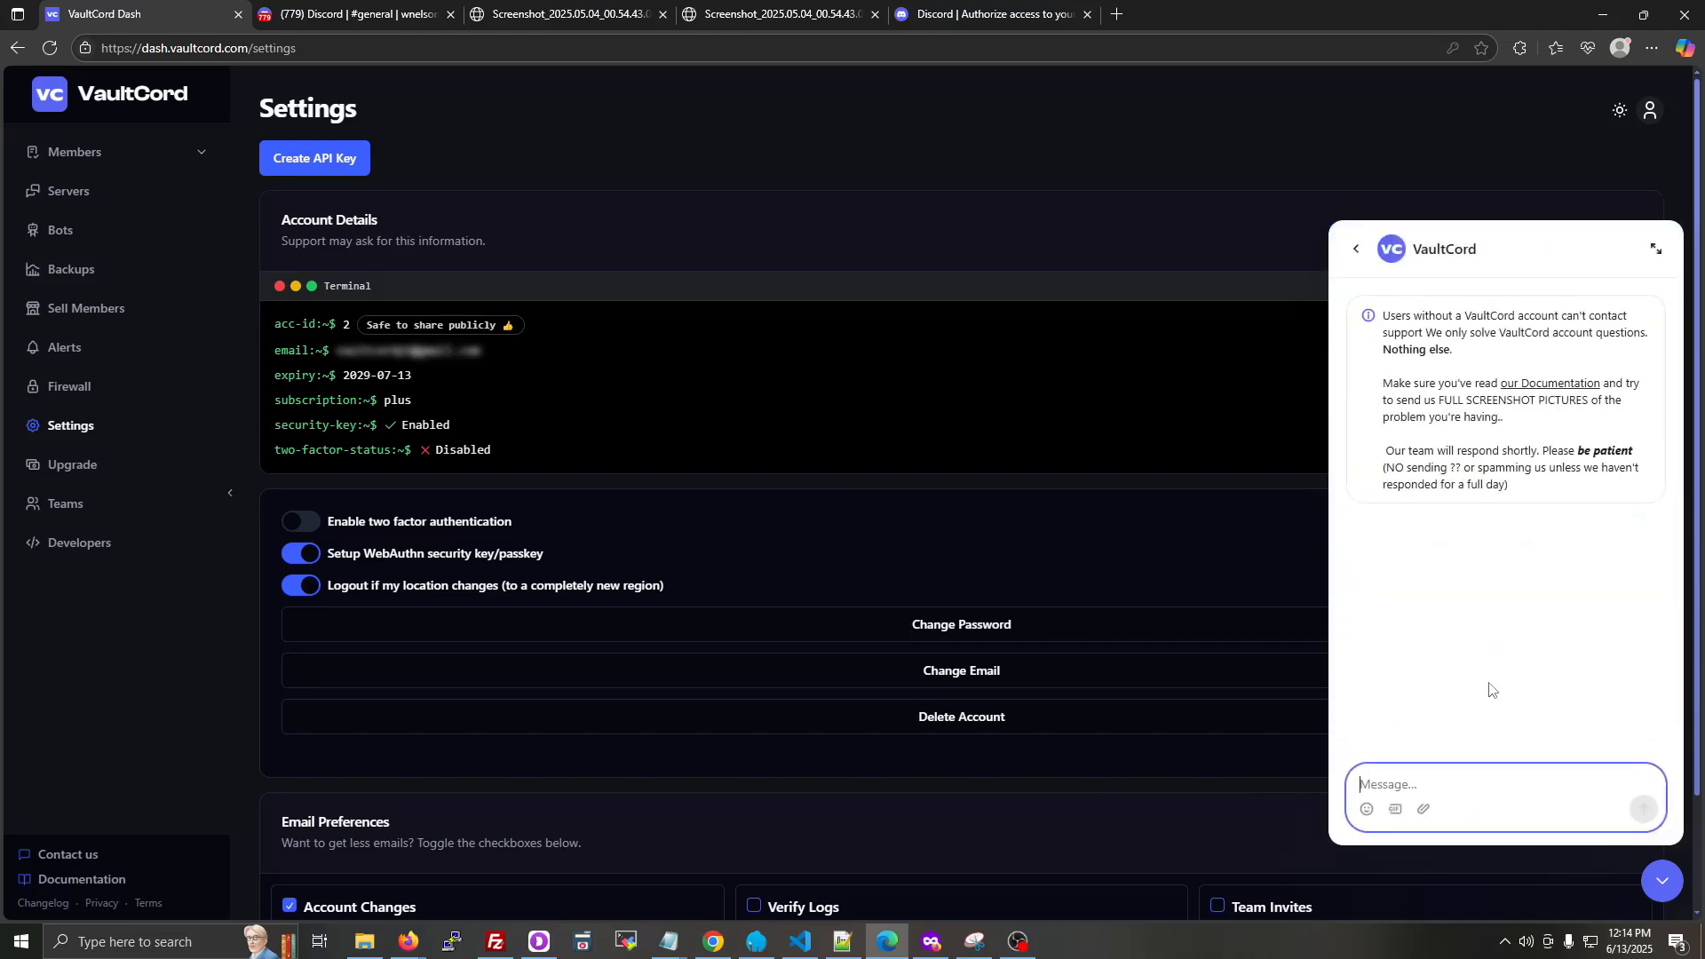
{"action": "left_click", "coordinate": [1359, 251]}
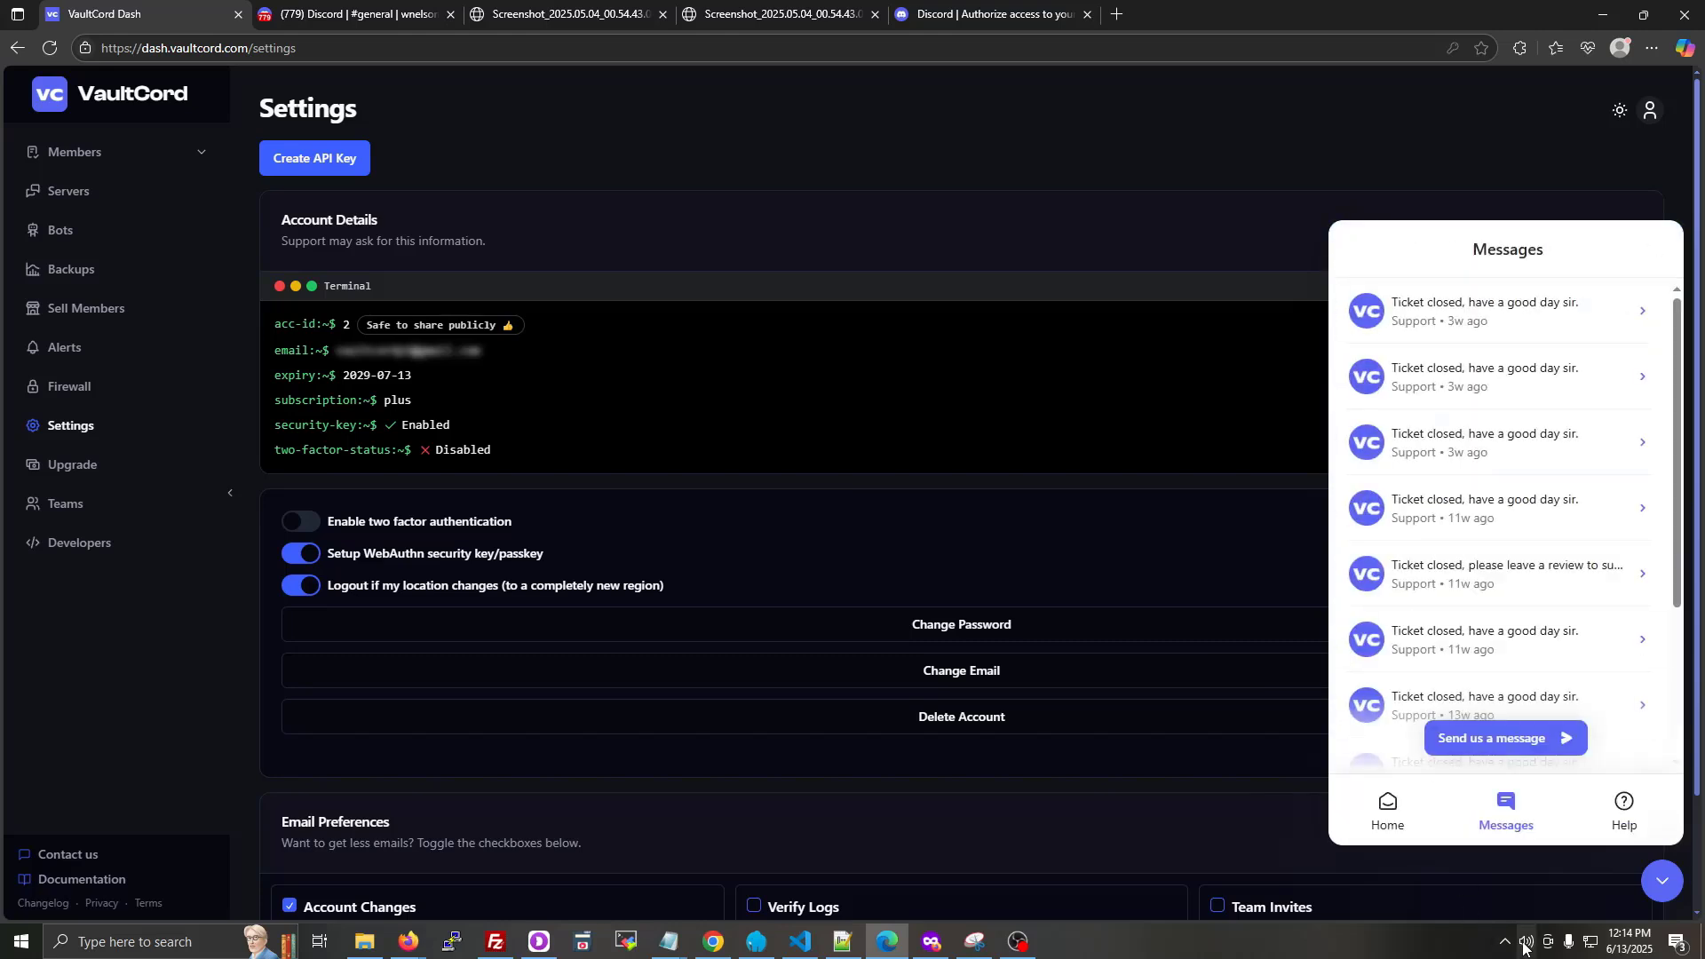